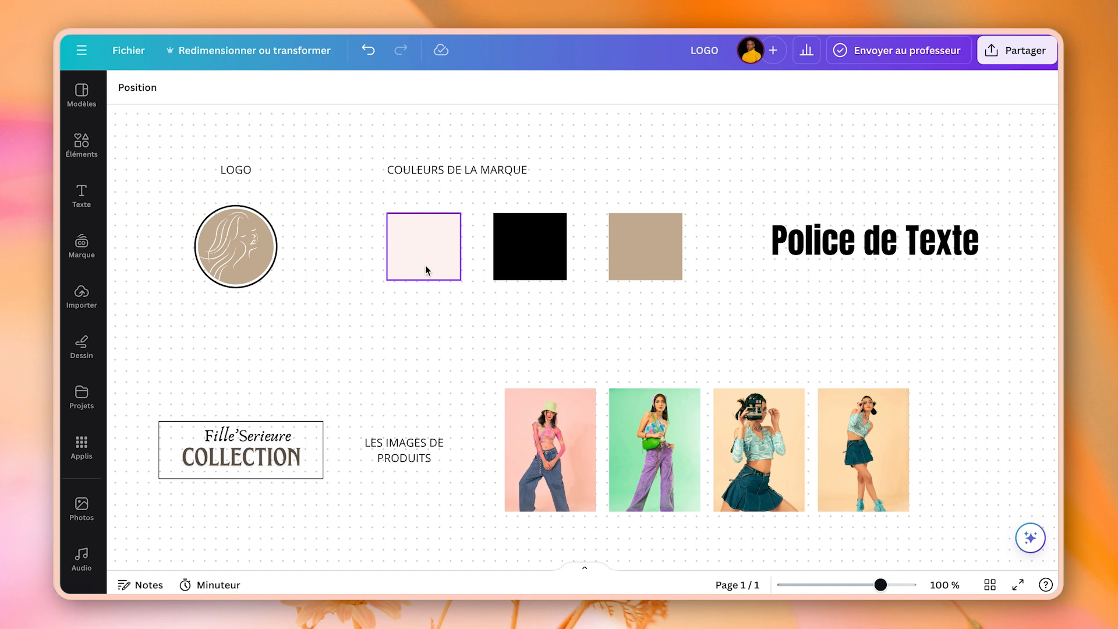
Review the brand assets in the LOGO design: colour swatches, the Police de Texte font sample, the collection wordmark and the four product photos.
{"action": "left_click", "coordinate": [533, 251]}
{"action": "left_click", "coordinate": [650, 239]}
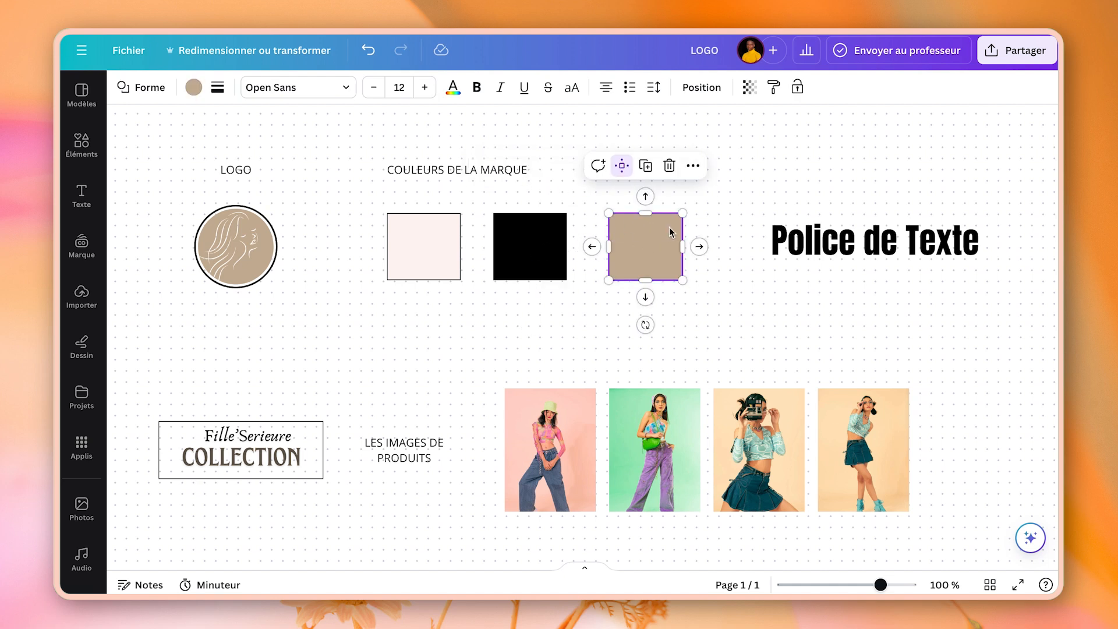
{"action": "left_click", "coordinate": [846, 235]}
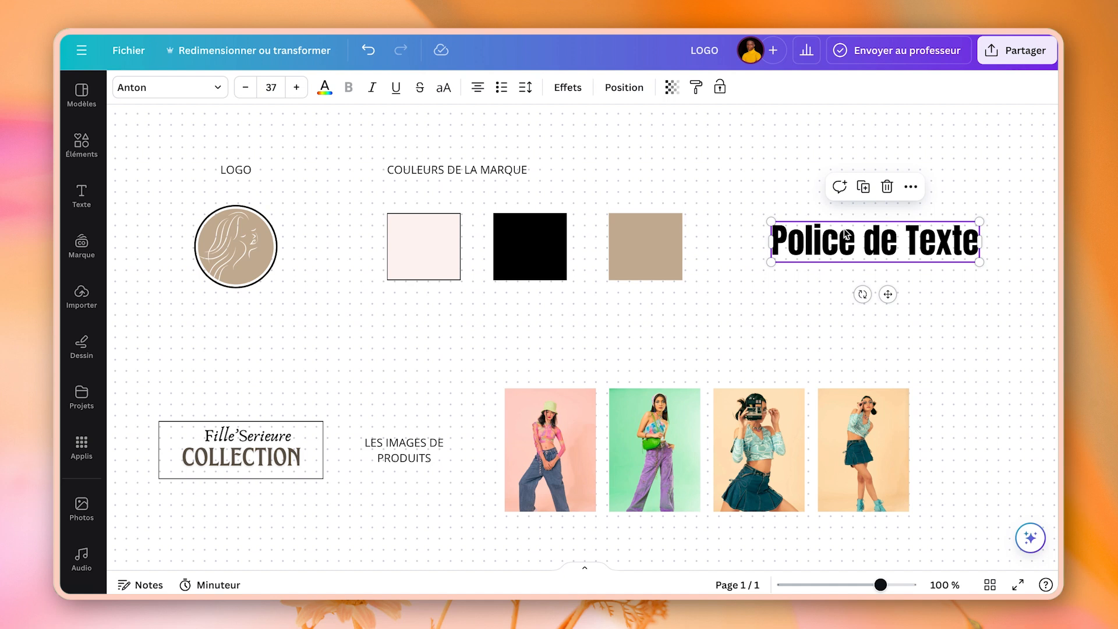
{"action": "left_click", "coordinate": [294, 453]}
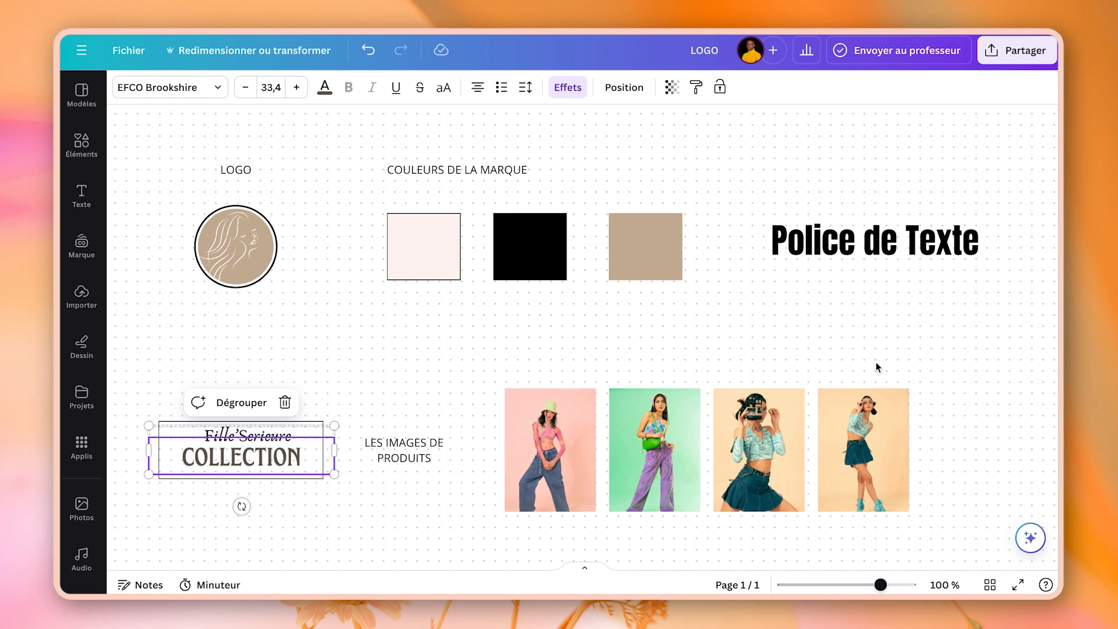
{"action": "left_click", "coordinate": [560, 460]}
{"action": "left_click", "coordinate": [658, 460]}
{"action": "left_click", "coordinate": [754, 463]}
{"action": "left_click", "coordinate": [868, 454]}
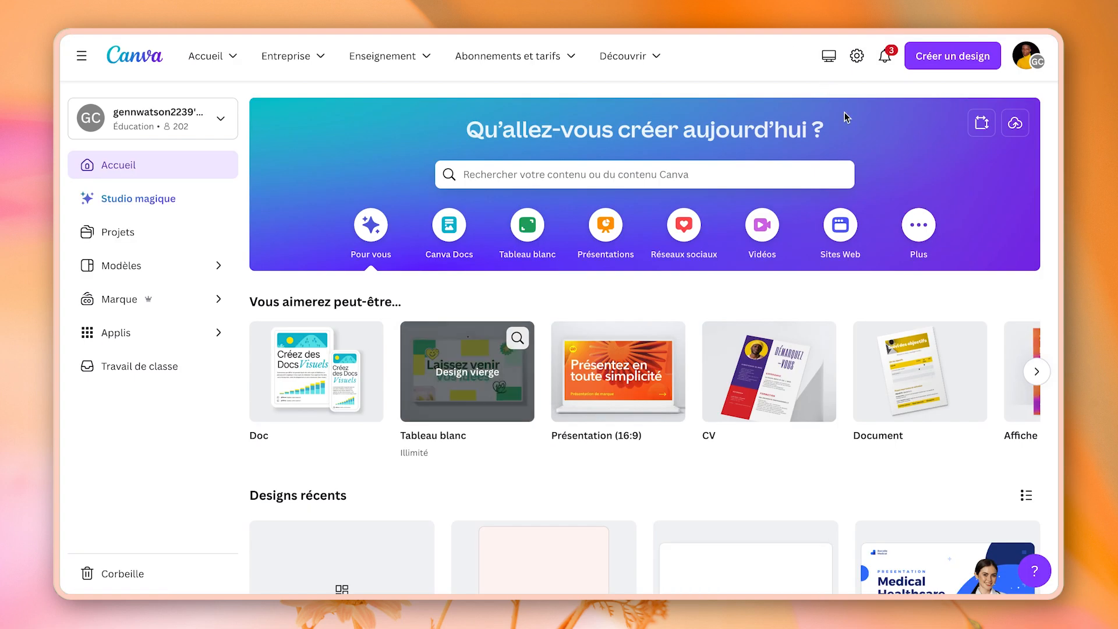
Create a blank Vidéo mobile design (1080 × 1920 px) from the video formats.
{"action": "left_click", "coordinate": [759, 228]}
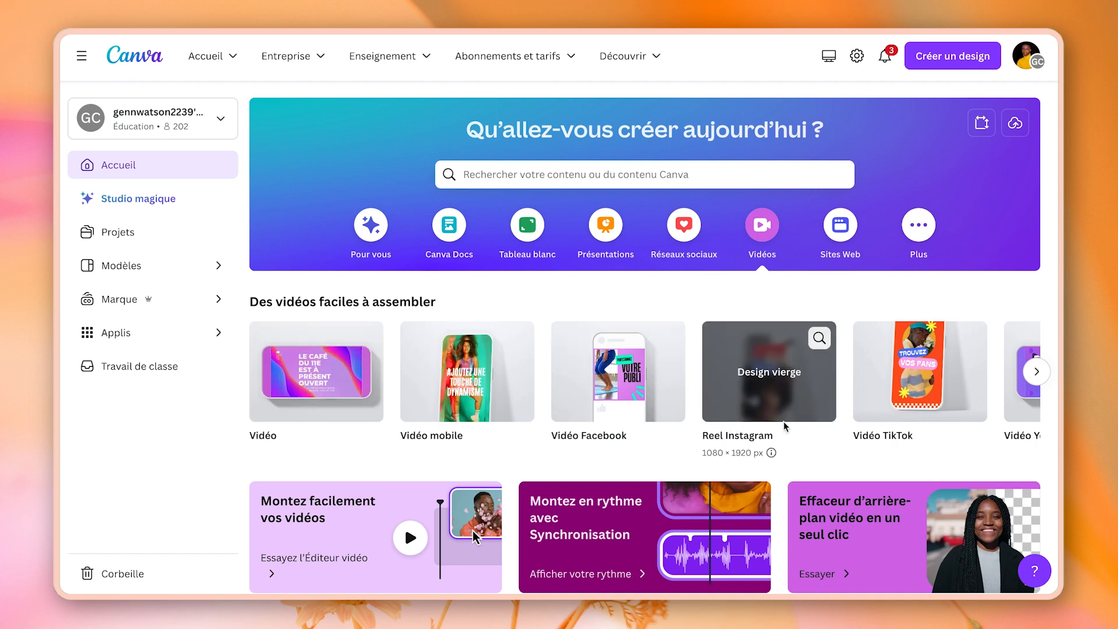
{"action": "scroll", "coordinate": [877, 431], "scroll_direction": "down", "scroll_amount": 1}
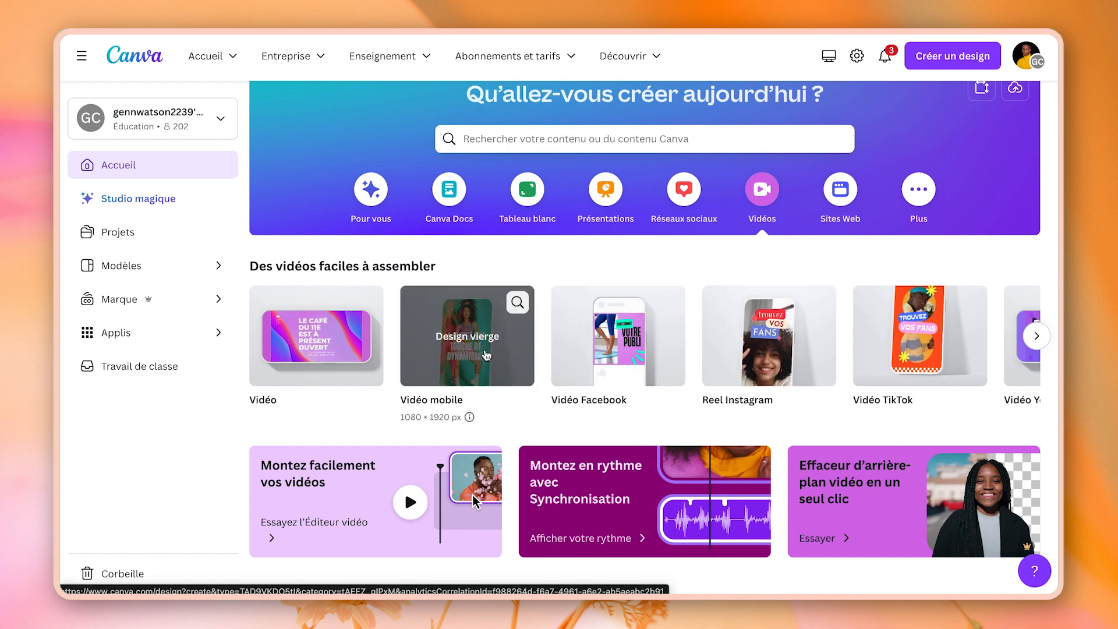
{"action": "left_click", "coordinate": [481, 346]}
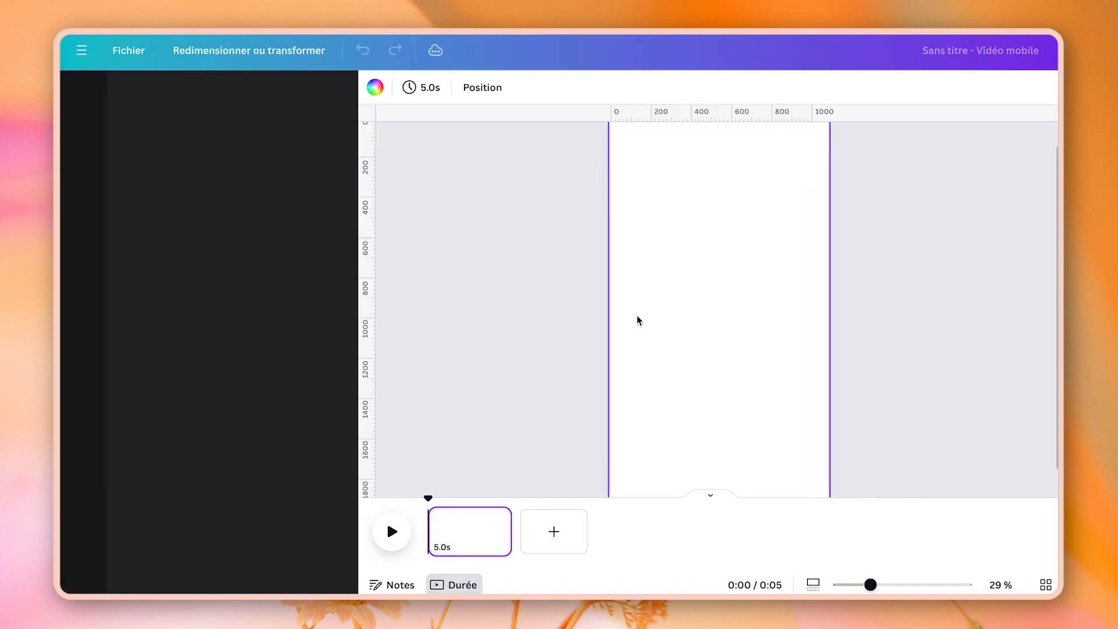
{"action": "left_click", "coordinate": [801, 584]}
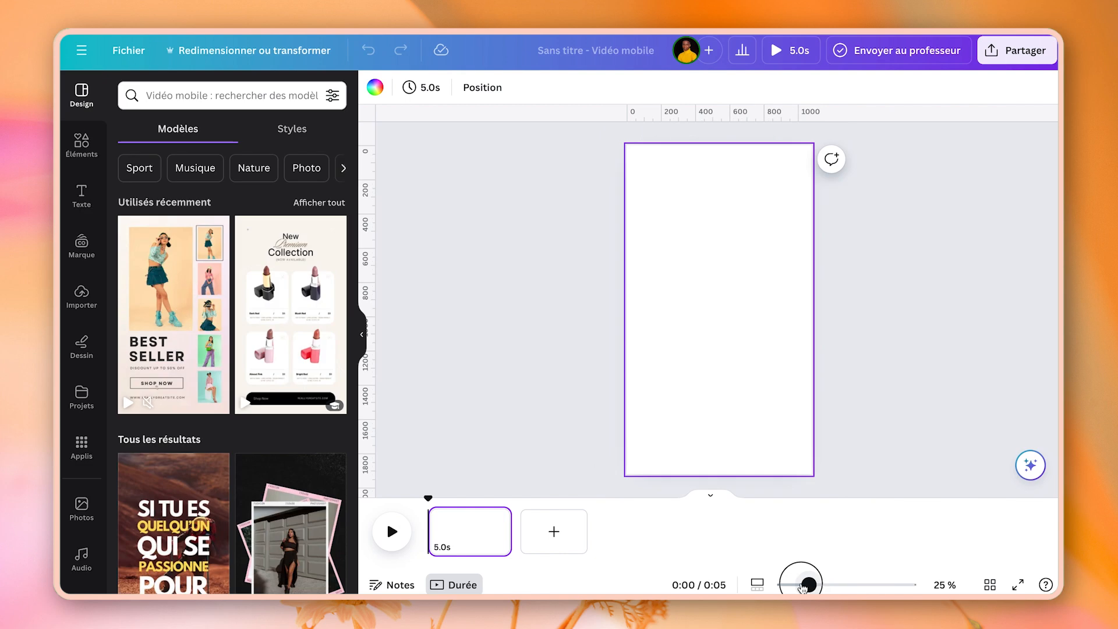
{"action": "left_click_drag", "start_coordinate": [801, 584], "coordinate": [803, 584]}
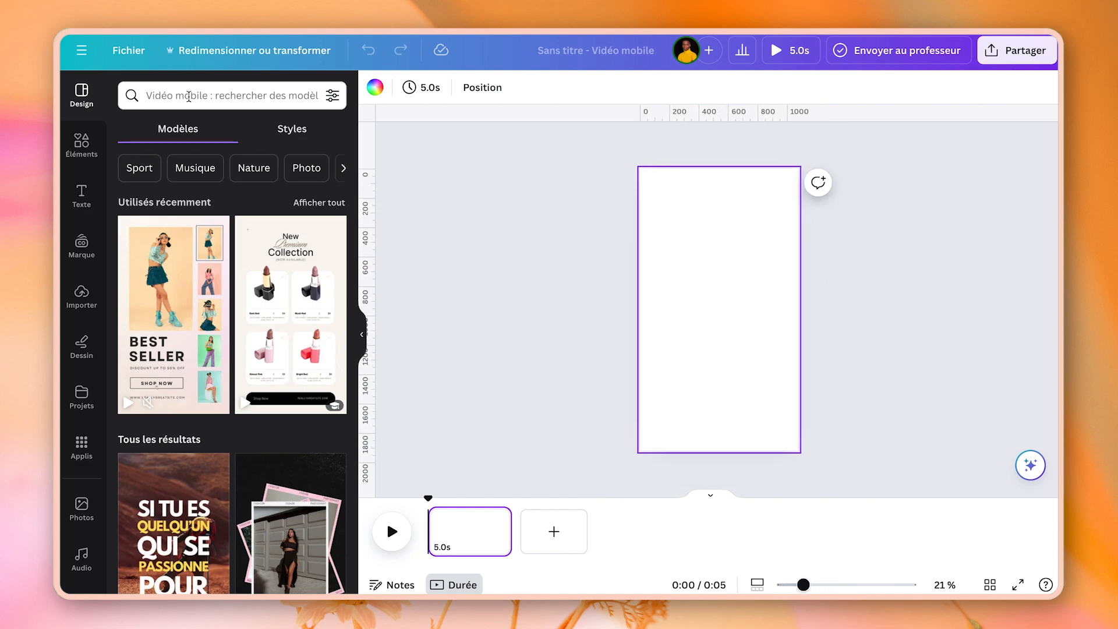
Check the option for showing rulers and guides in the design's settings.
{"action": "left_click", "coordinate": [128, 50]}
{"action": "mouse_move", "coordinate": [188, 229]}
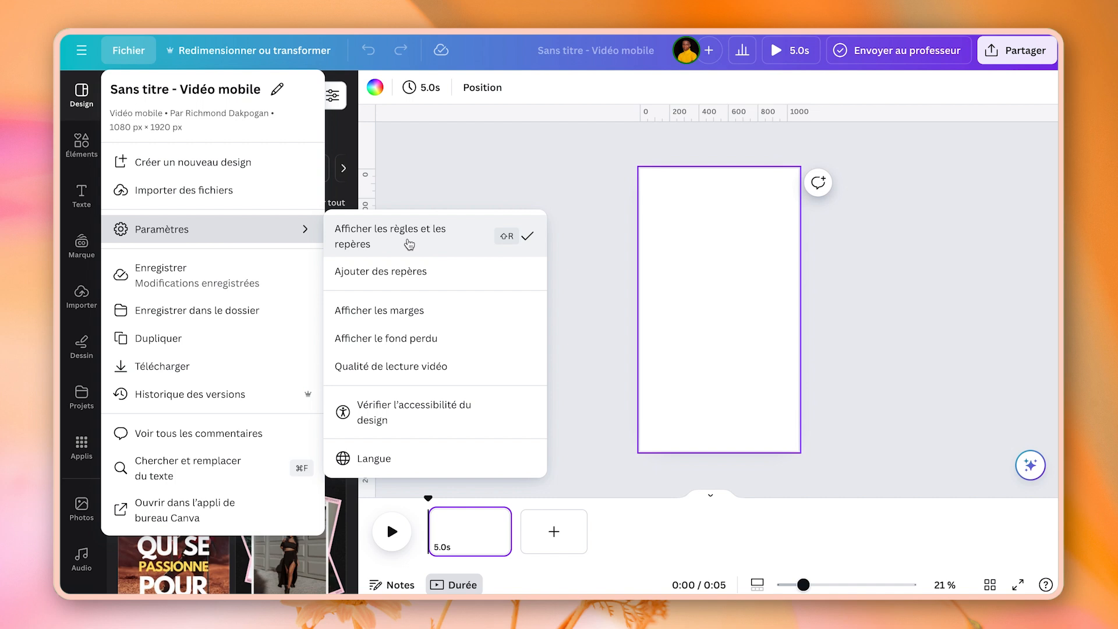
{"action": "left_click", "coordinate": [570, 186]}
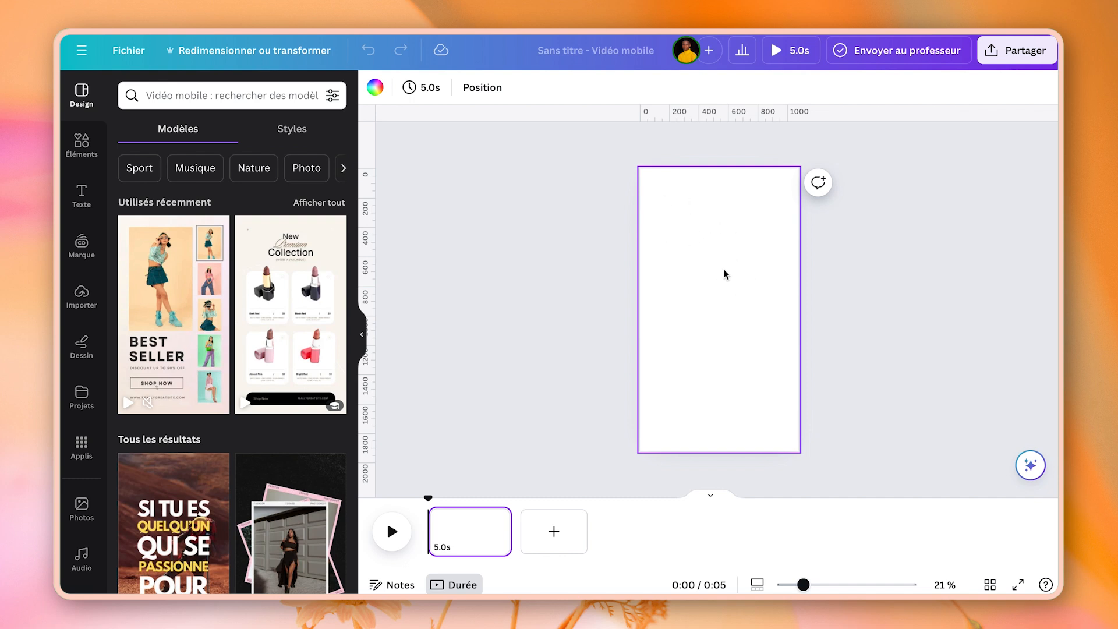
Copy the hex code of the light pink brand swatch from the LOGO design.
{"action": "left_click", "coordinate": [375, 87]}
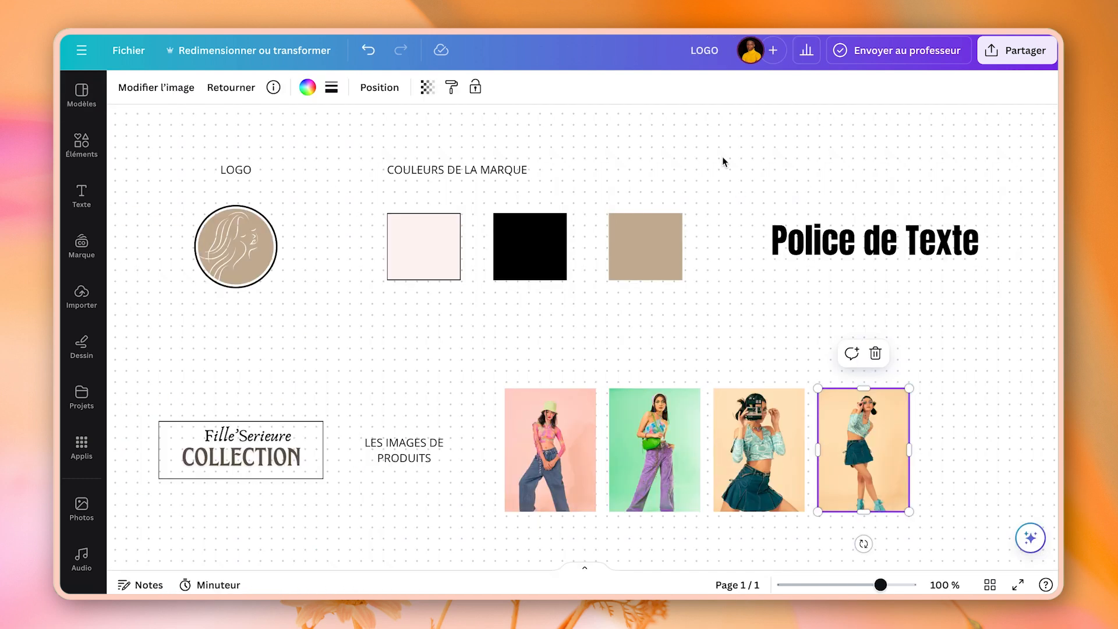
{"action": "left_click", "coordinate": [412, 236]}
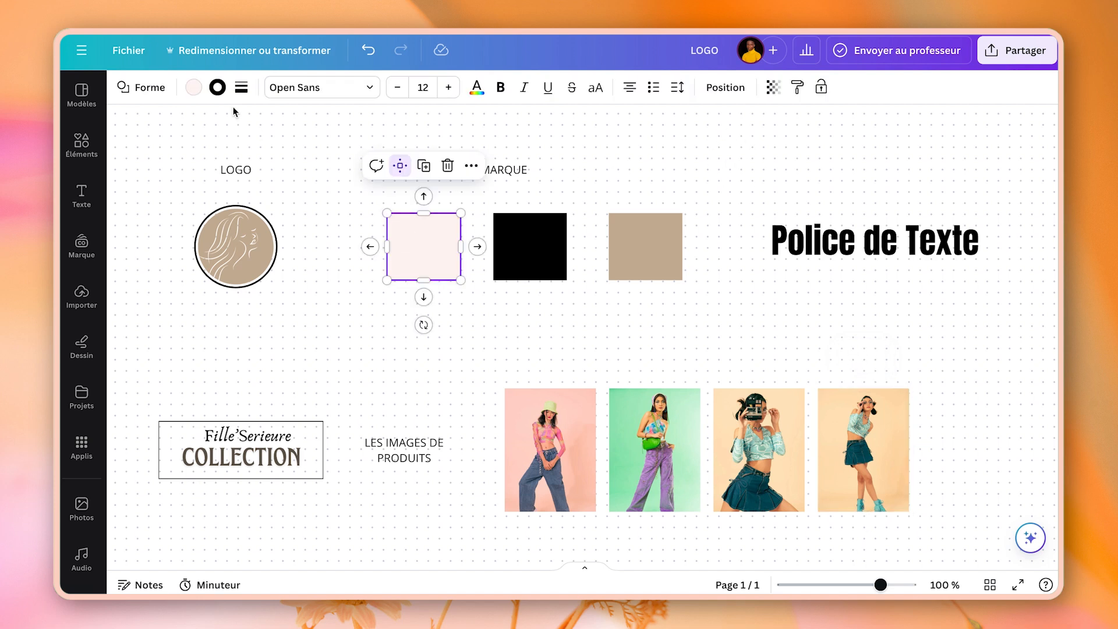
{"action": "left_click", "coordinate": [195, 87]}
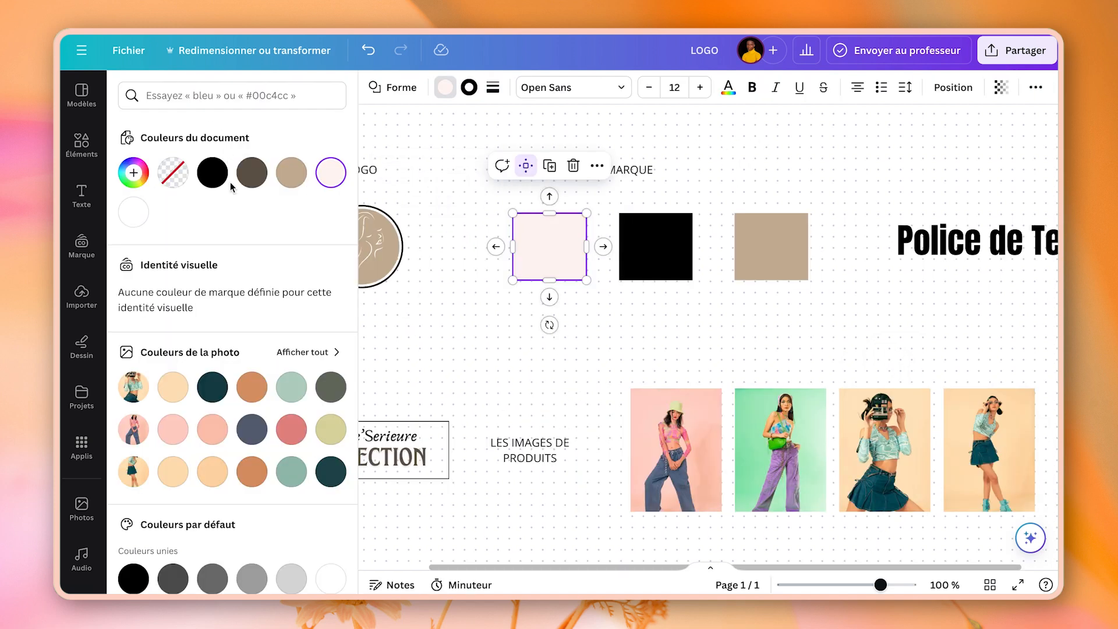
{"action": "left_click", "coordinate": [332, 177]}
{"action": "key", "text": "ctrl+c"}
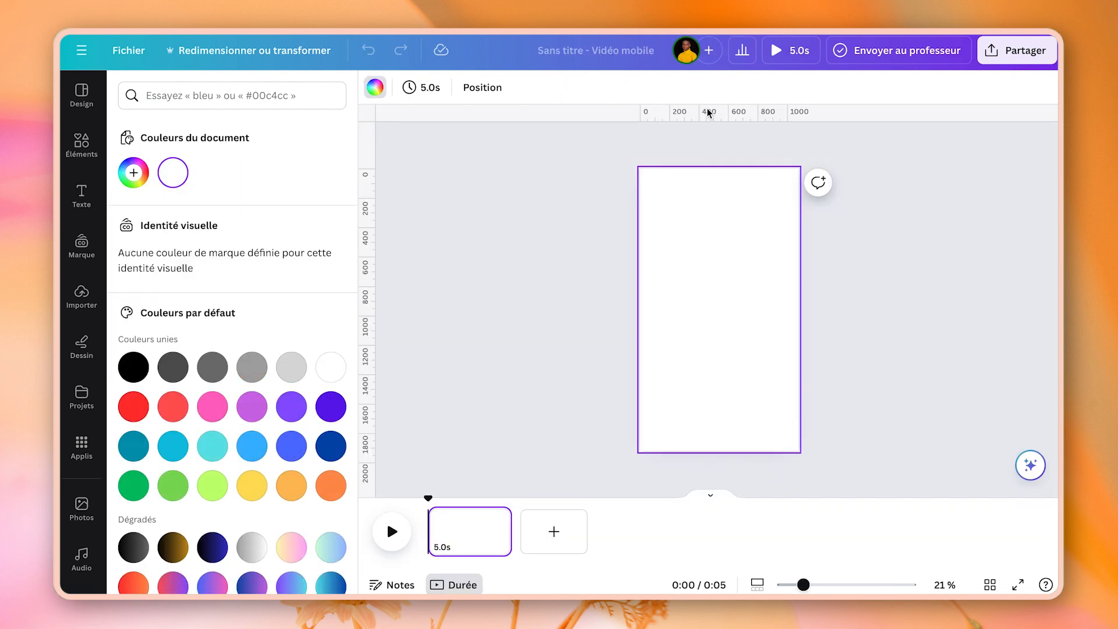
Set the mobile video page's background colour to #FDF4F2.
{"action": "left_click", "coordinate": [281, 95]}
{"action": "key", "text": "ctrl+v"}
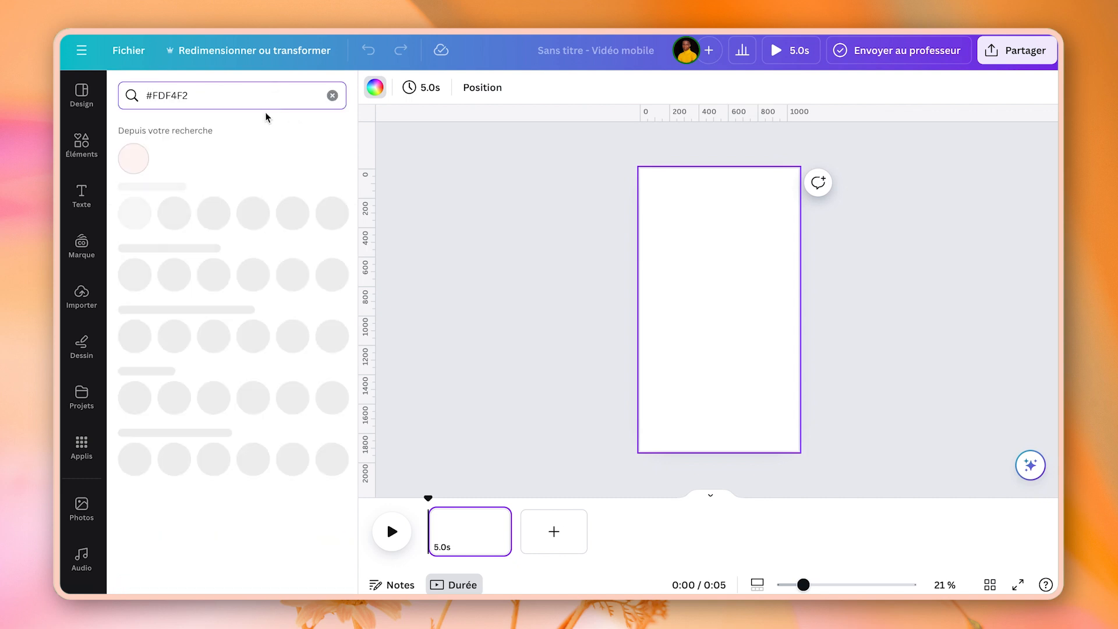
{"action": "left_click", "coordinate": [133, 158]}
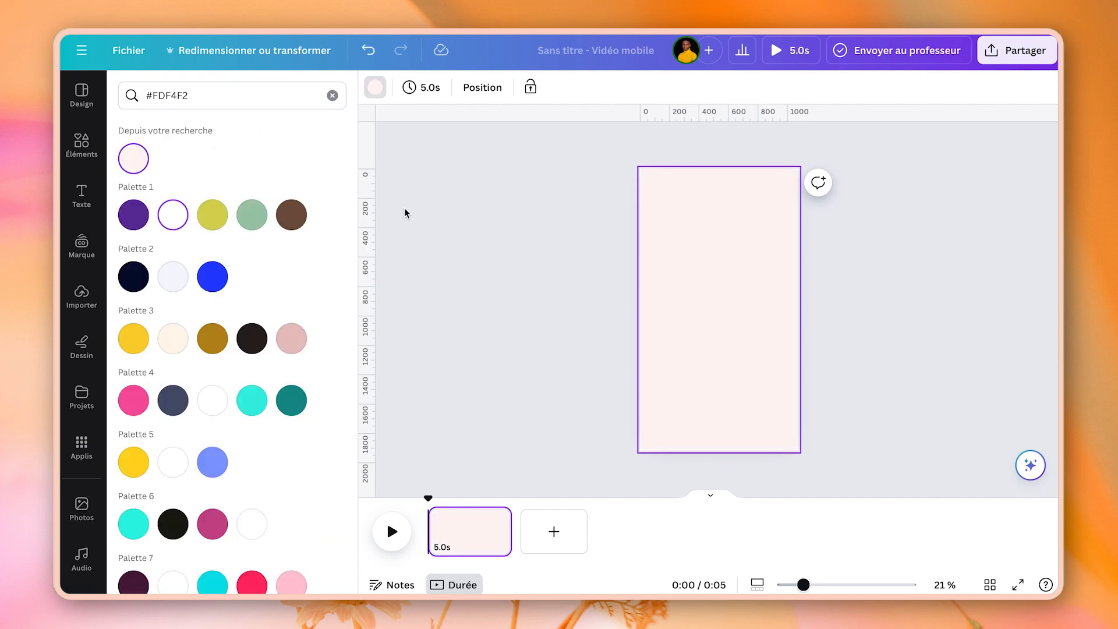
{"action": "left_click", "coordinate": [579, 274]}
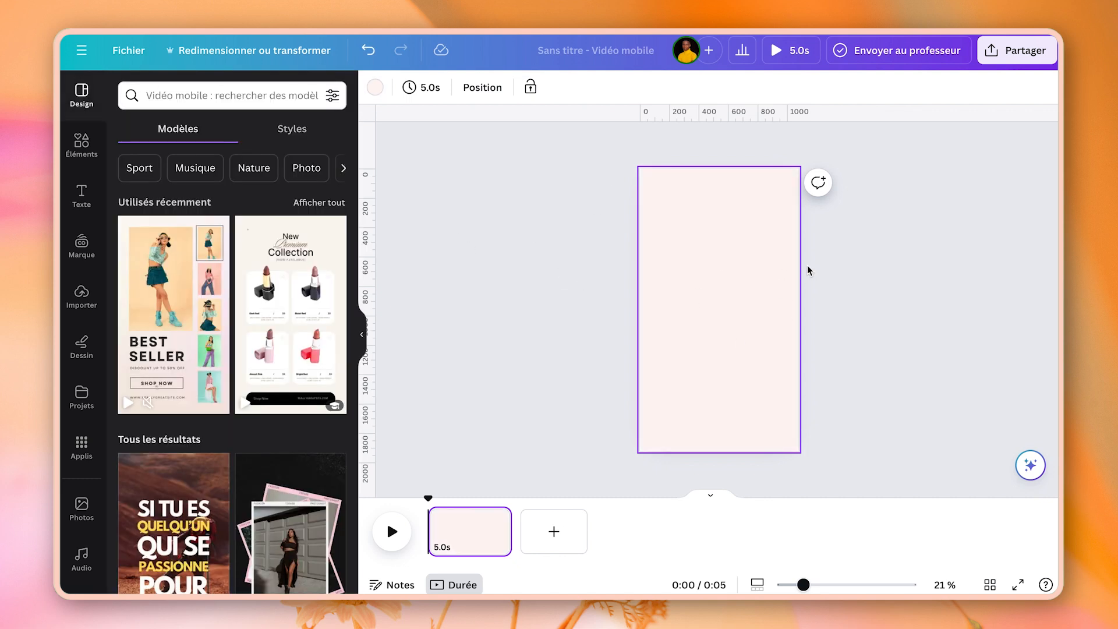
Duplicate the light pink page as a second page and return to the first page.
{"action": "left_click", "coordinate": [469, 527]}
{"action": "key", "text": "ctrl+d"}
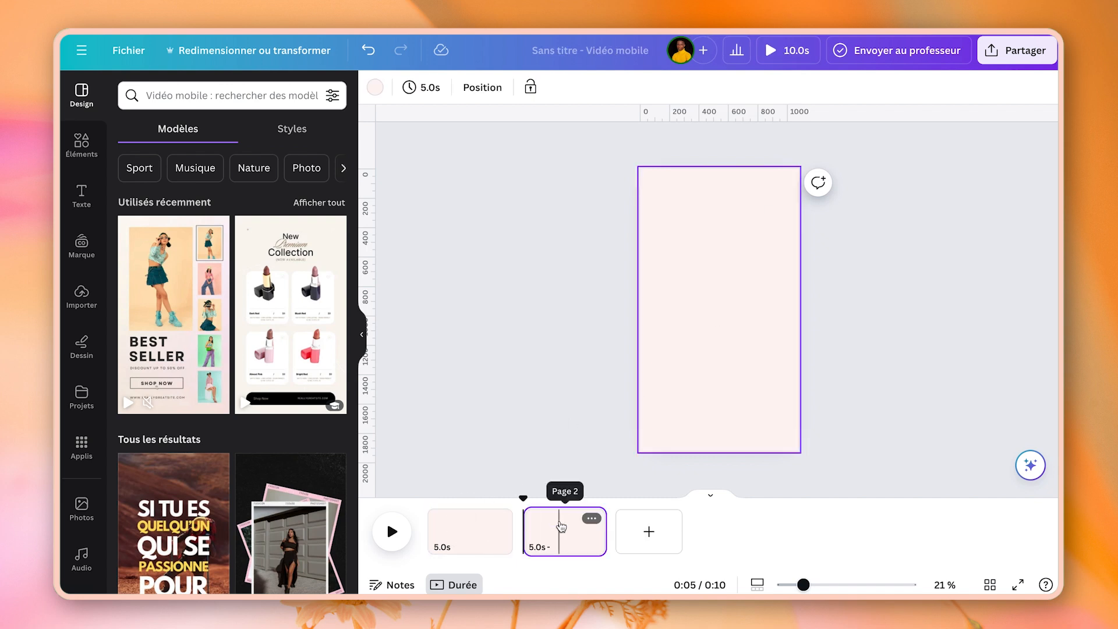
{"action": "left_click", "coordinate": [479, 524]}
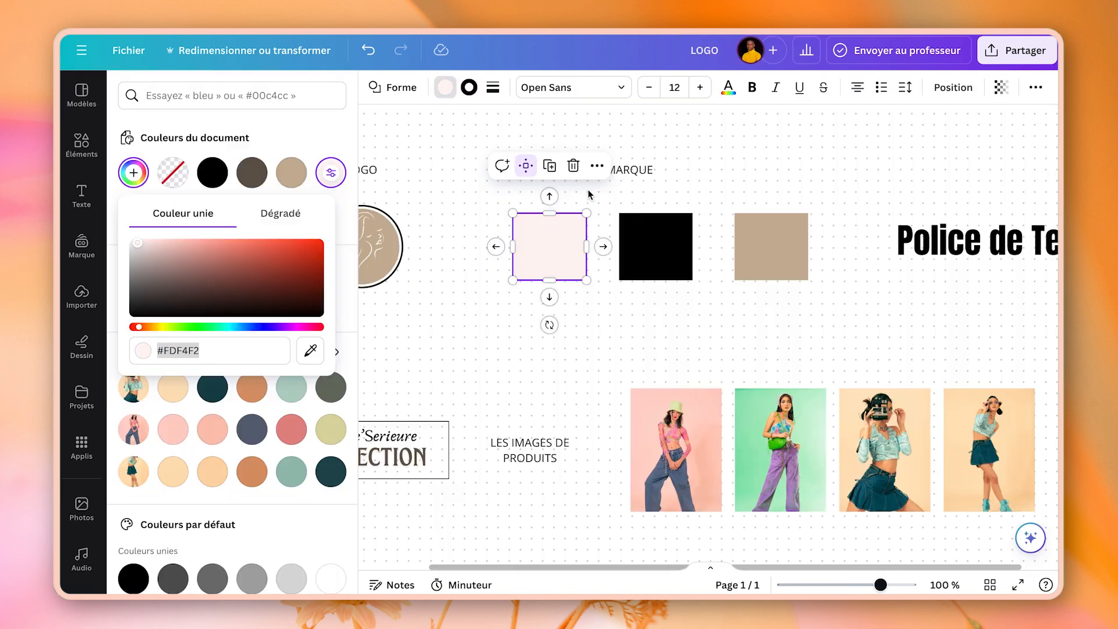
Copy the round logo from the LOGO design onto the first page, then resize it and centre it horizontally above the page's middle.
{"action": "left_click", "coordinate": [380, 240]}
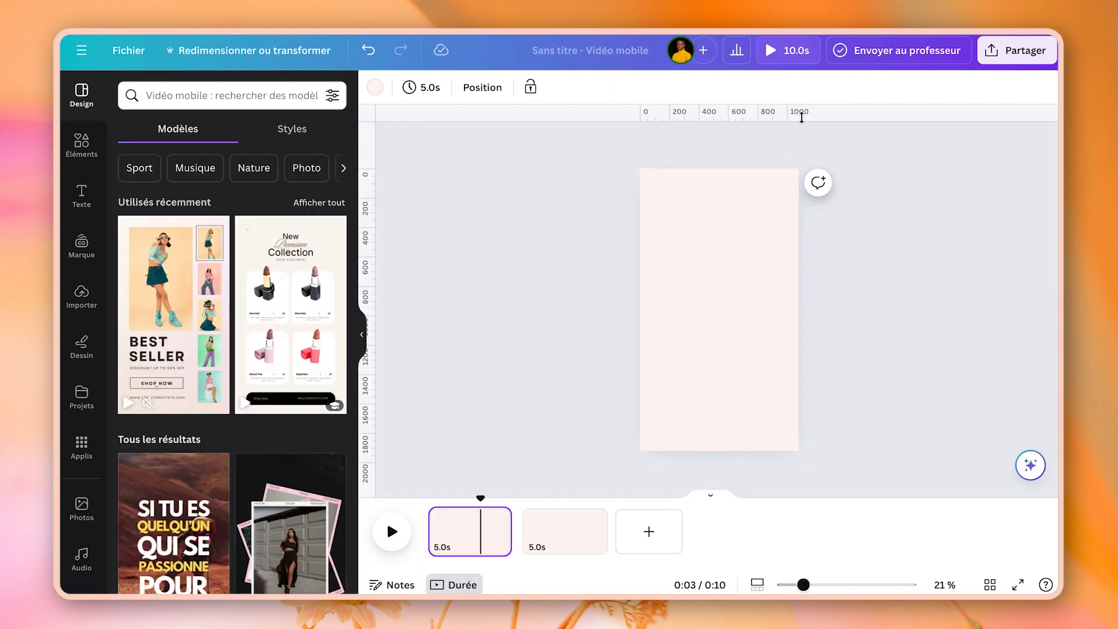
{"action": "key", "text": "ctrl+v"}
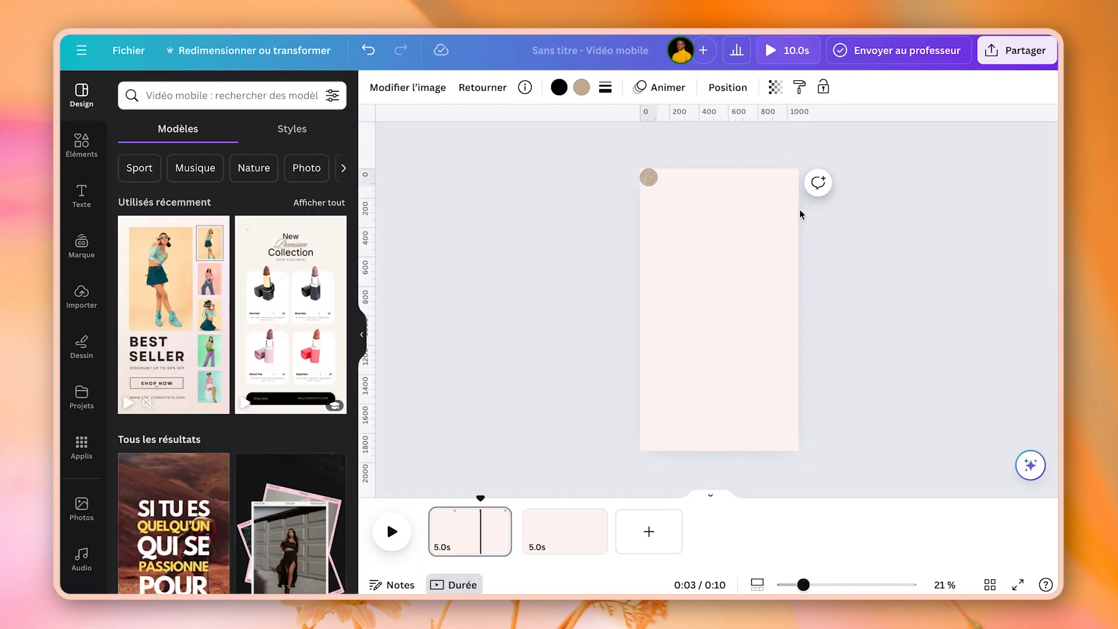
{"action": "left_click", "coordinate": [649, 180]}
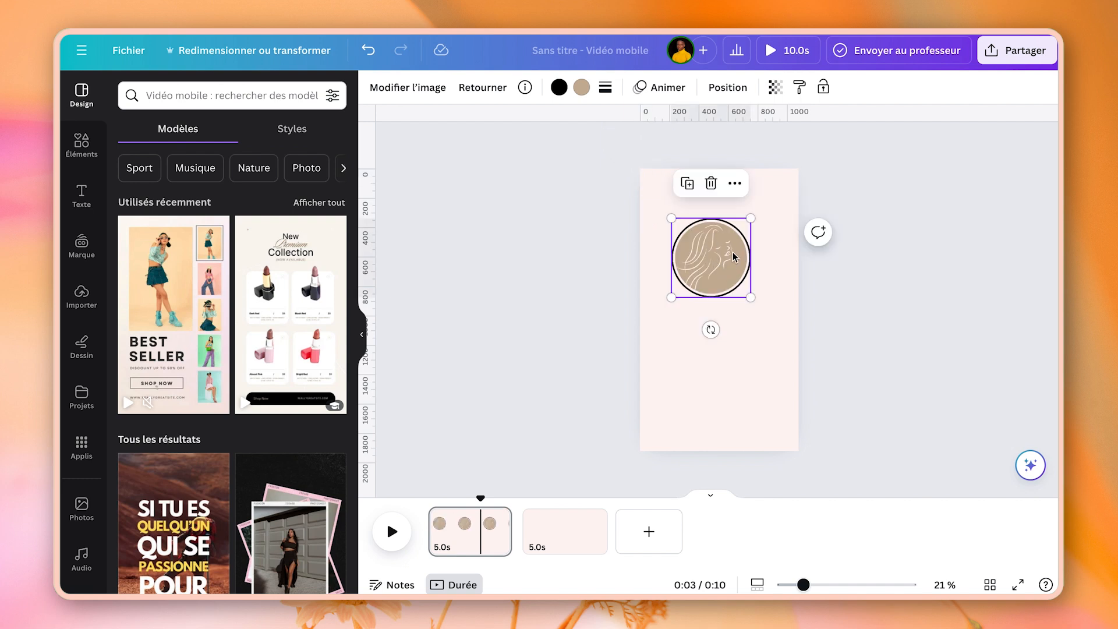
{"action": "left_click_drag", "start_coordinate": [751, 216], "coordinate": [728, 241]}
{"action": "left_click_drag", "start_coordinate": [702, 268], "coordinate": [721, 281]}
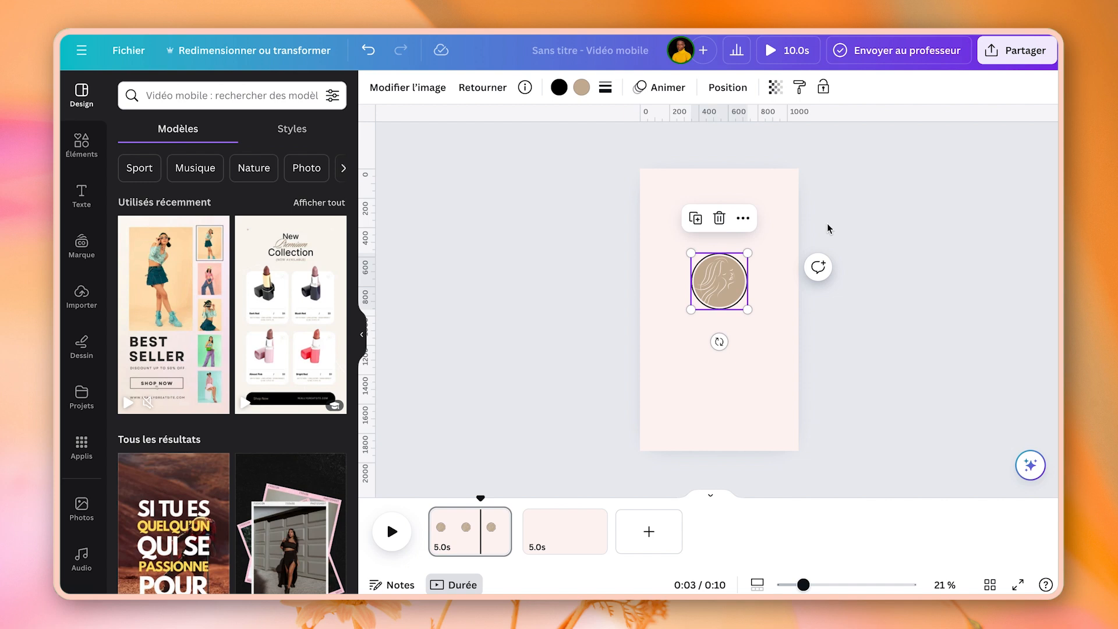
{"action": "left_click", "coordinate": [838, 250]}
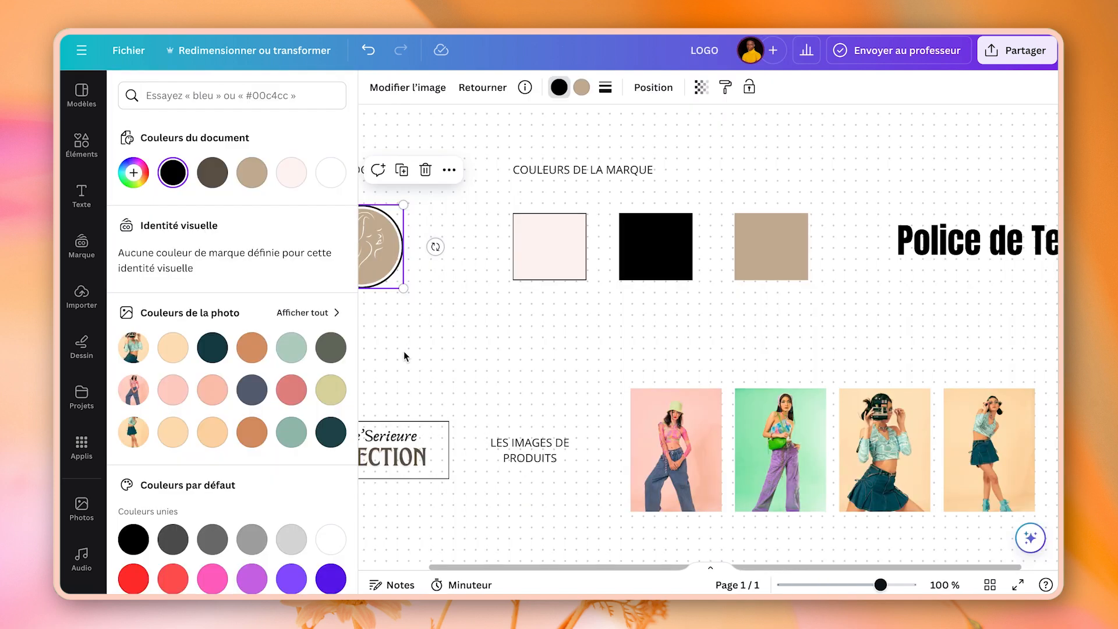
Add the "Not old, Vintage." font combination to the first page and place it directly below the round logo.
{"action": "left_click", "coordinate": [418, 396]}
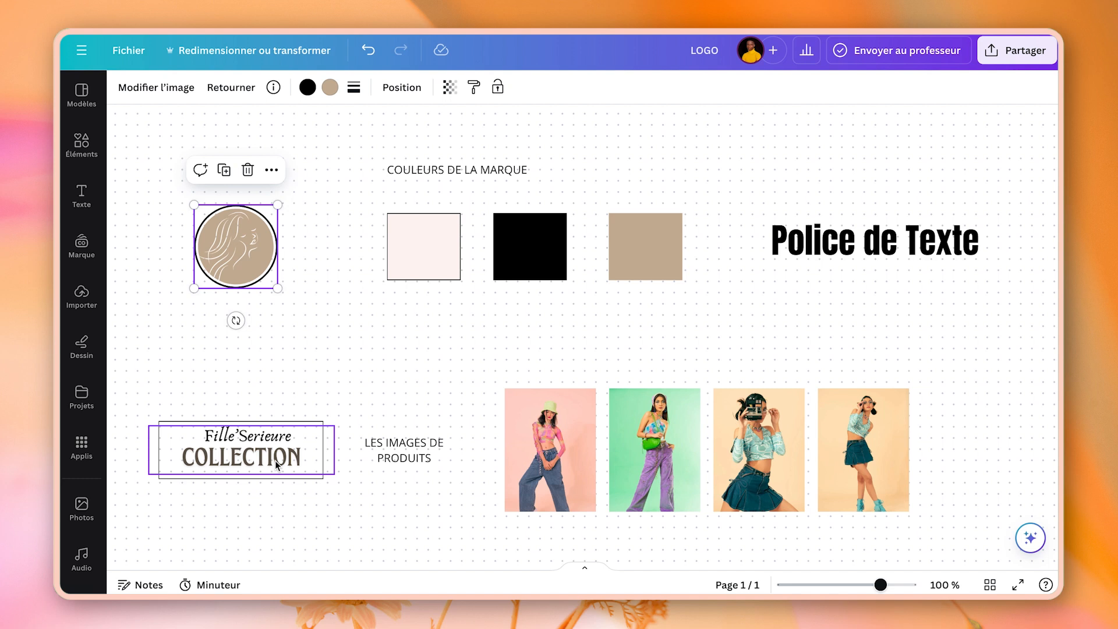
{"action": "left_click", "coordinate": [298, 454]}
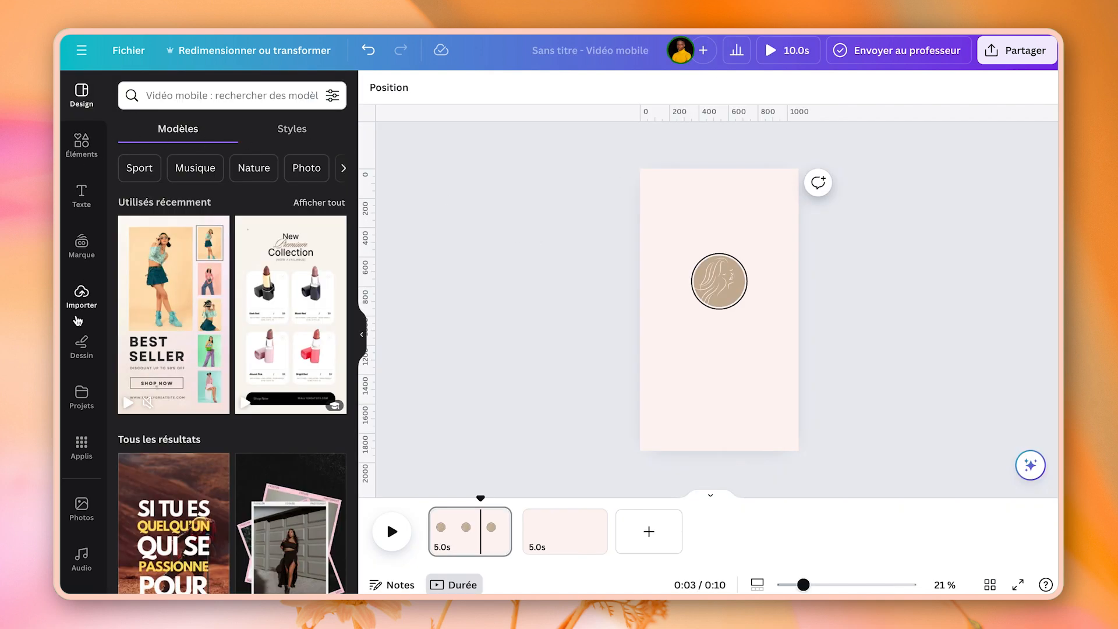
{"action": "left_click", "coordinate": [83, 198]}
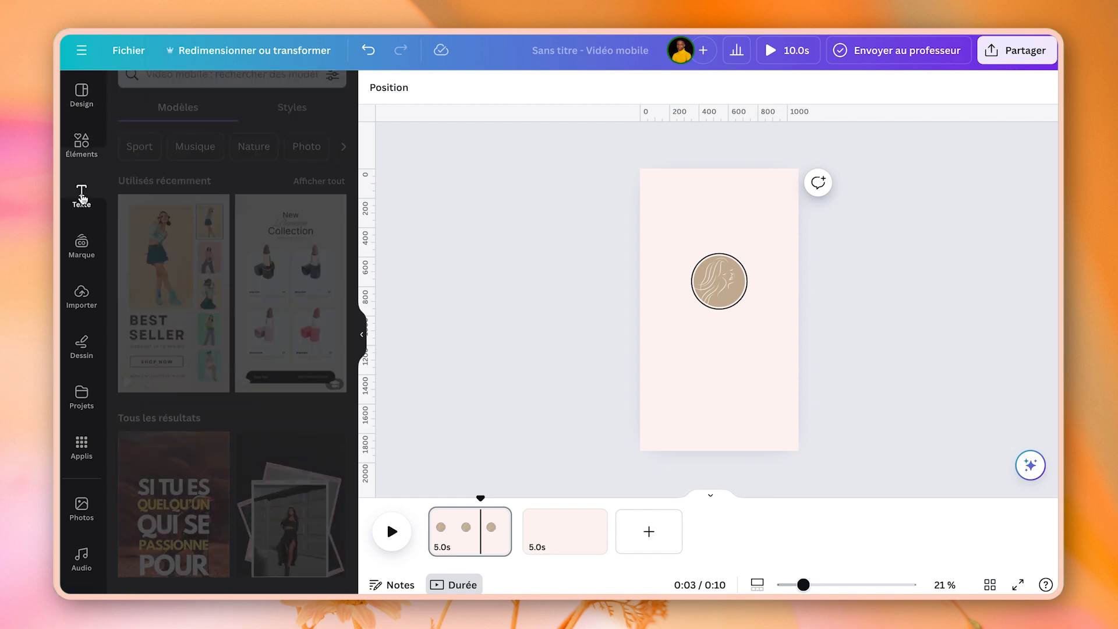
{"action": "scroll", "coordinate": [261, 318], "scroll_direction": "down", "scroll_amount": 7}
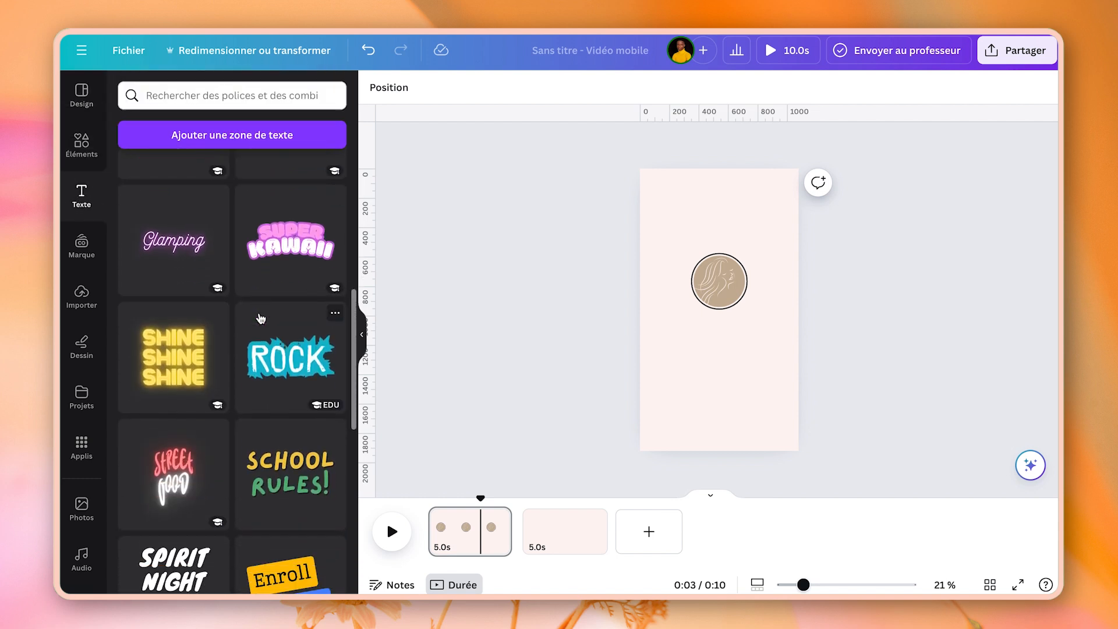
{"action": "scroll", "coordinate": [261, 318], "scroll_direction": "down", "scroll_amount": 2}
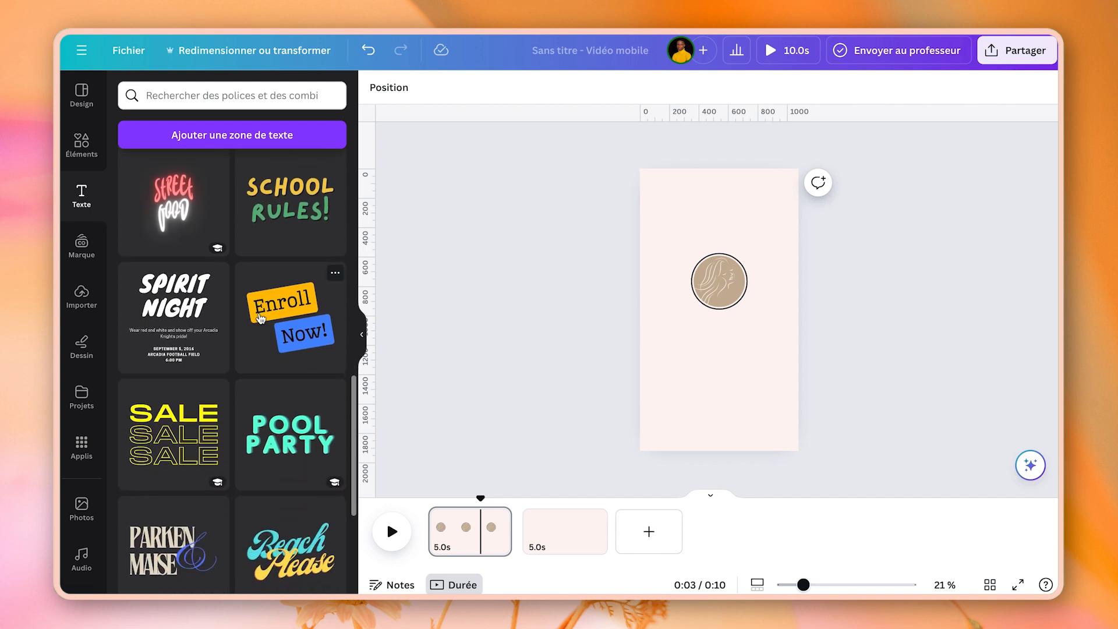
{"action": "scroll", "coordinate": [263, 327], "scroll_direction": "down", "scroll_amount": 5}
{"action": "scroll", "coordinate": [265, 336], "scroll_direction": "down", "scroll_amount": 10}
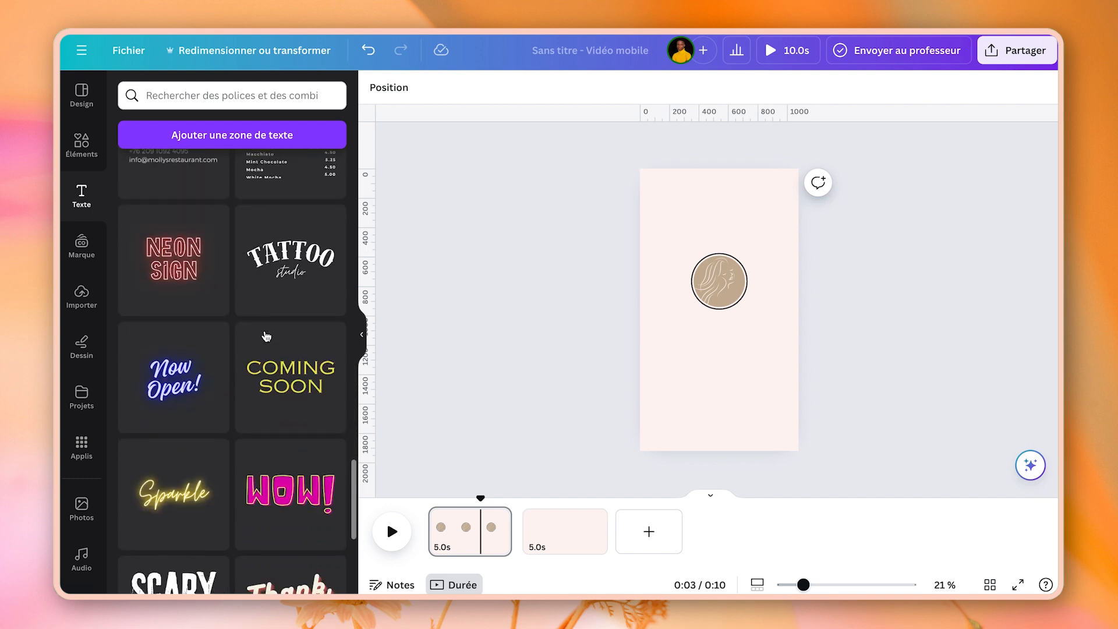
{"action": "scroll", "coordinate": [265, 336], "scroll_direction": "down", "scroll_amount": 10}
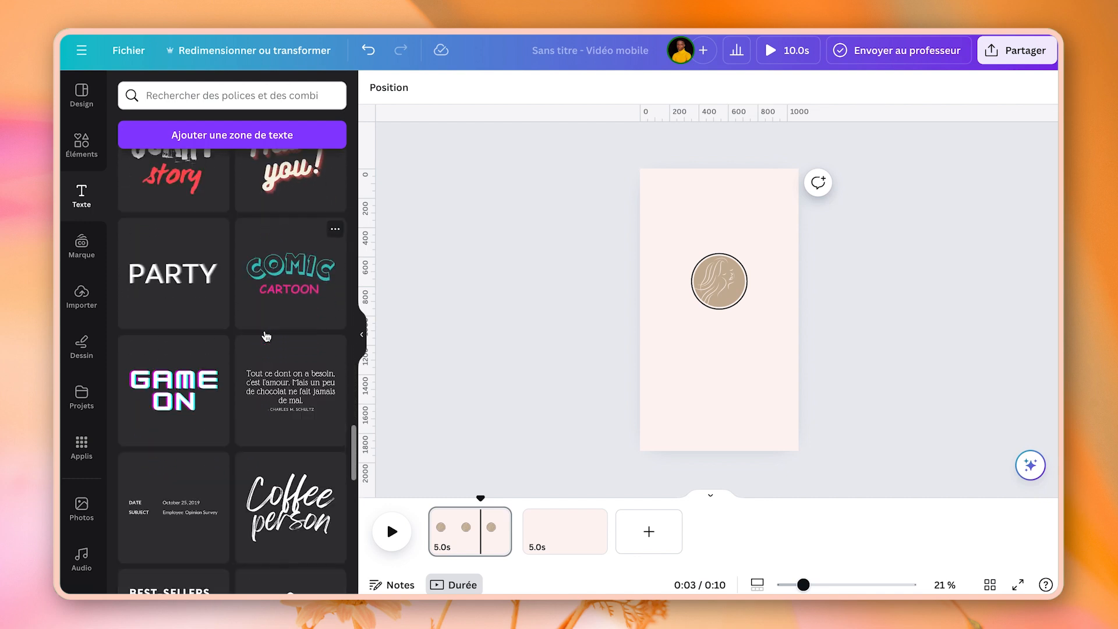
{"action": "scroll", "coordinate": [266, 336], "scroll_direction": "down", "scroll_amount": 5}
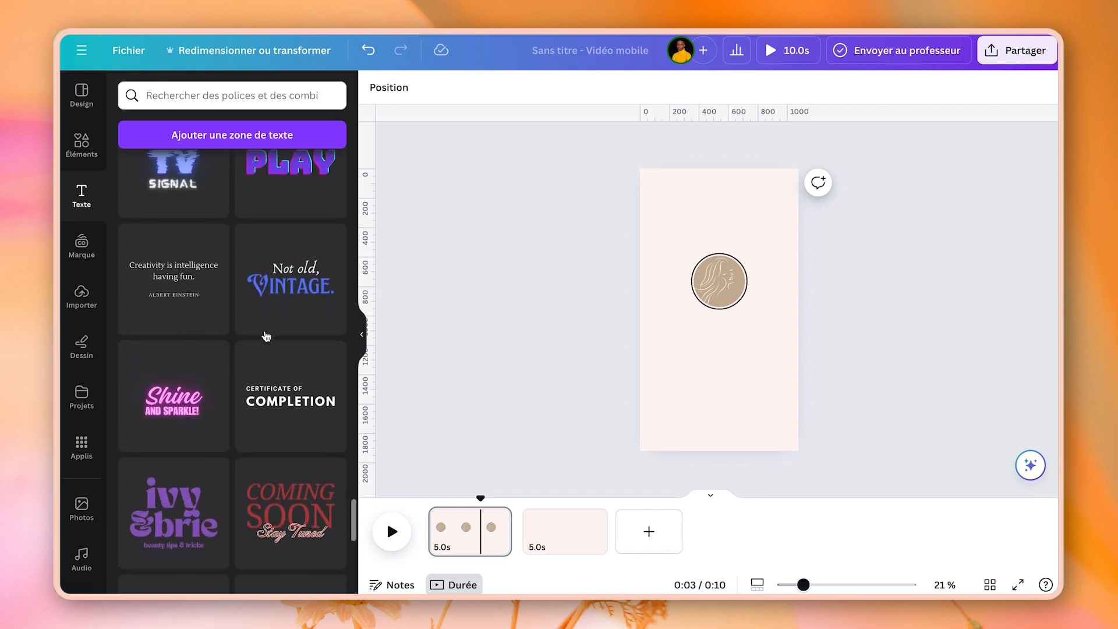
{"action": "left_click", "coordinate": [309, 316]}
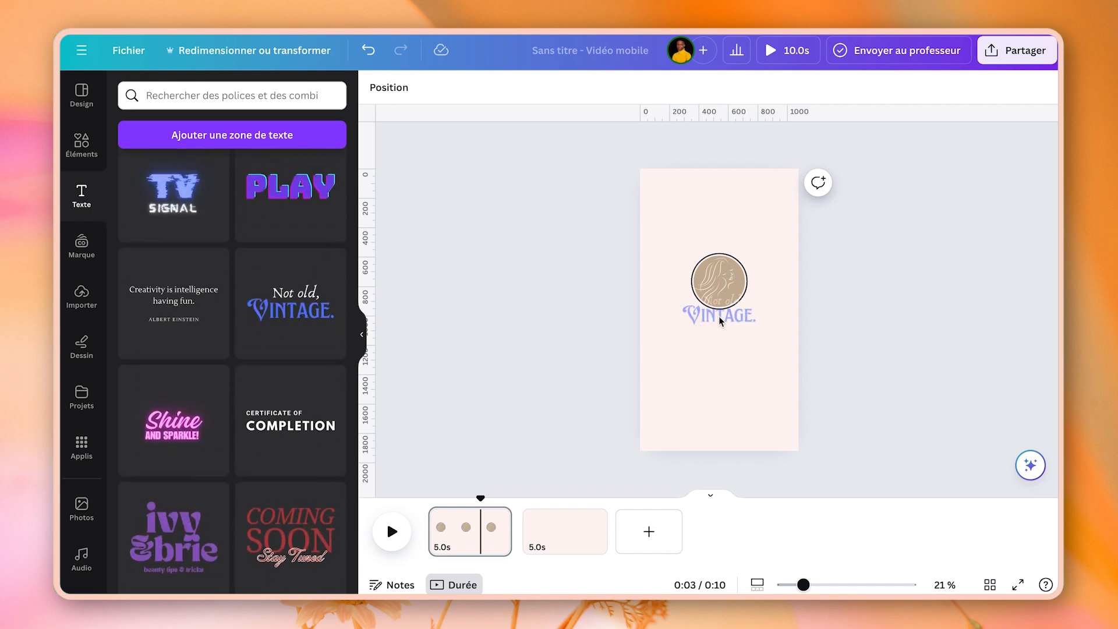
{"action": "left_click_drag", "start_coordinate": [718, 316], "coordinate": [718, 335]}
Replace the first page's font combination text with "Fille'Serieuse" on the upper line and "COLLECTION" on the lower line.
{"action": "left_click", "coordinate": [745, 321]}
{"action": "left_click", "coordinate": [746, 320]}
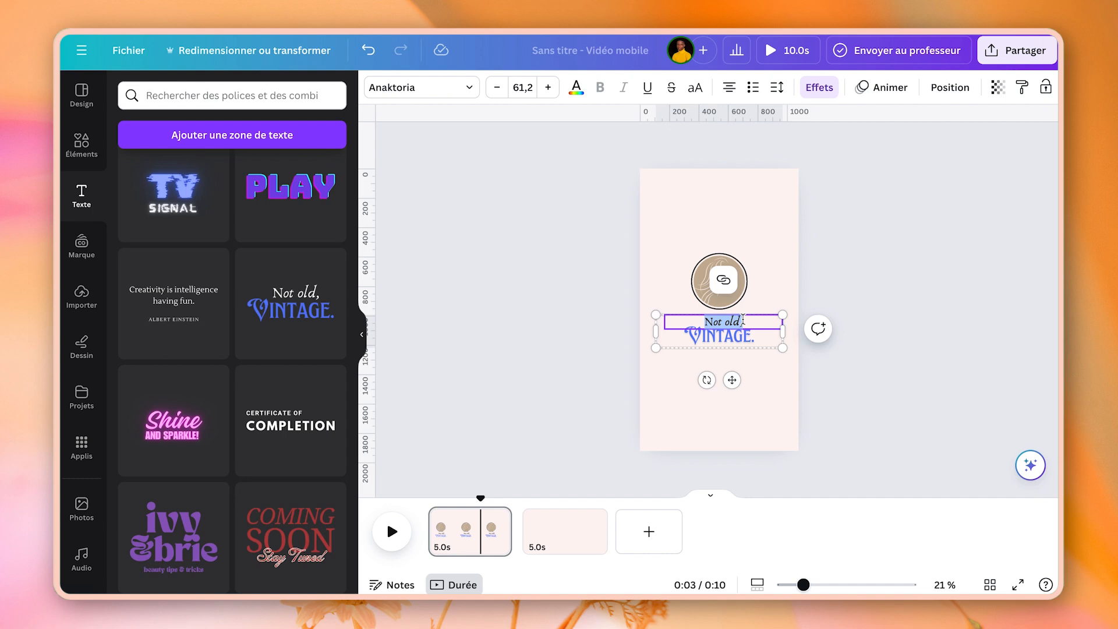
{"action": "type", "text": "Fille'Serieuse"}
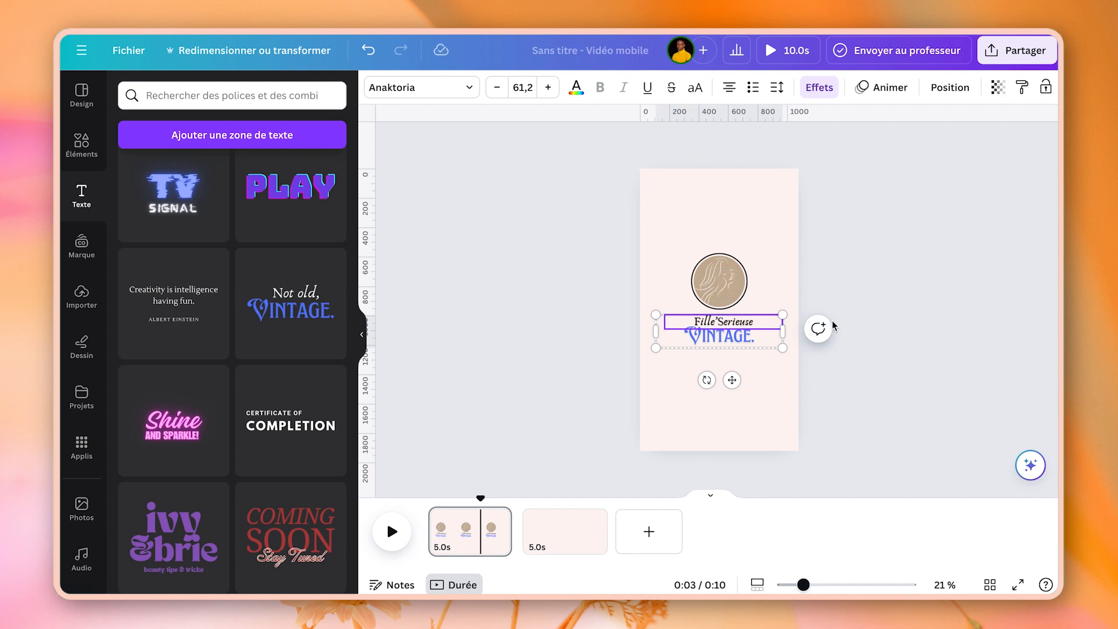
{"action": "left_click", "coordinate": [834, 326]}
{"action": "left_click", "coordinate": [757, 334]}
{"action": "left_click", "coordinate": [756, 337]}
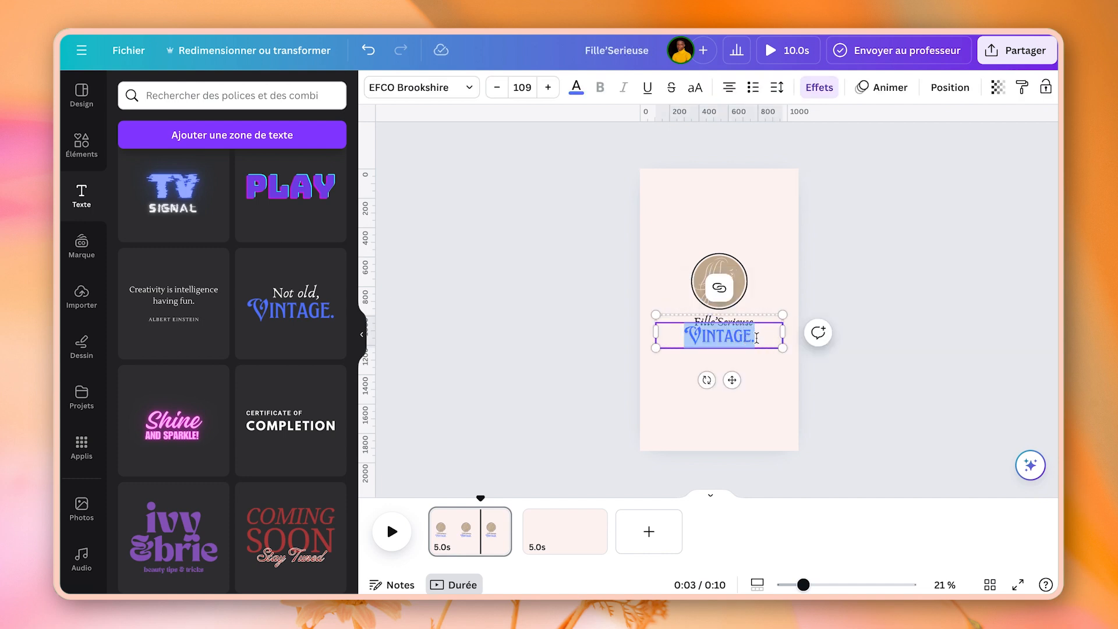
{"action": "type", "text": "COL"}
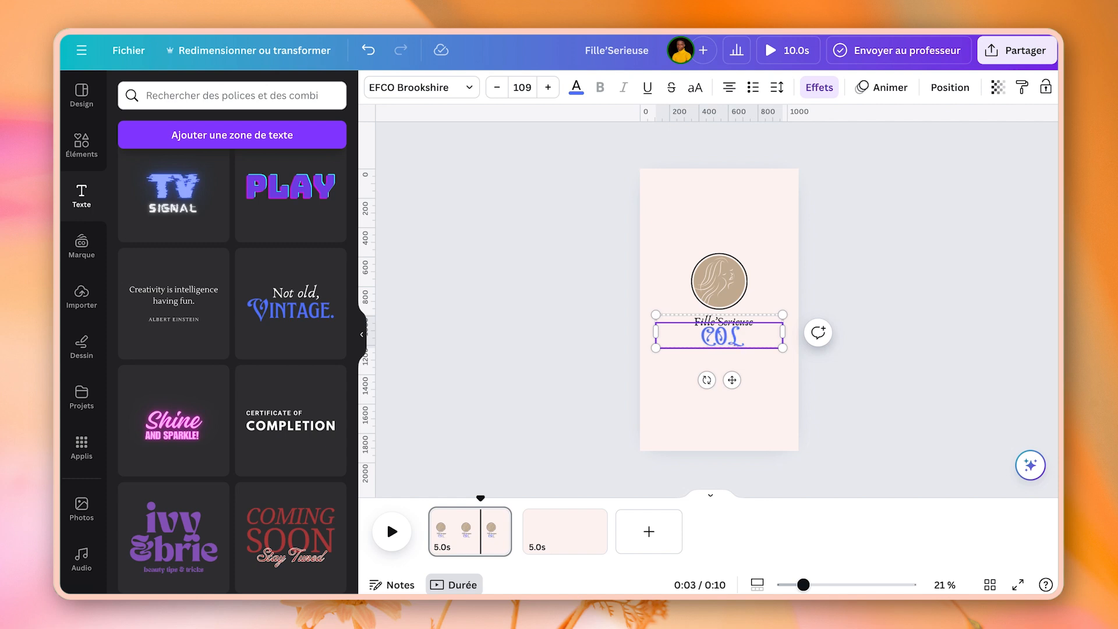
{"action": "type", "text": "LECTION"}
{"action": "left_click", "coordinate": [850, 280]}
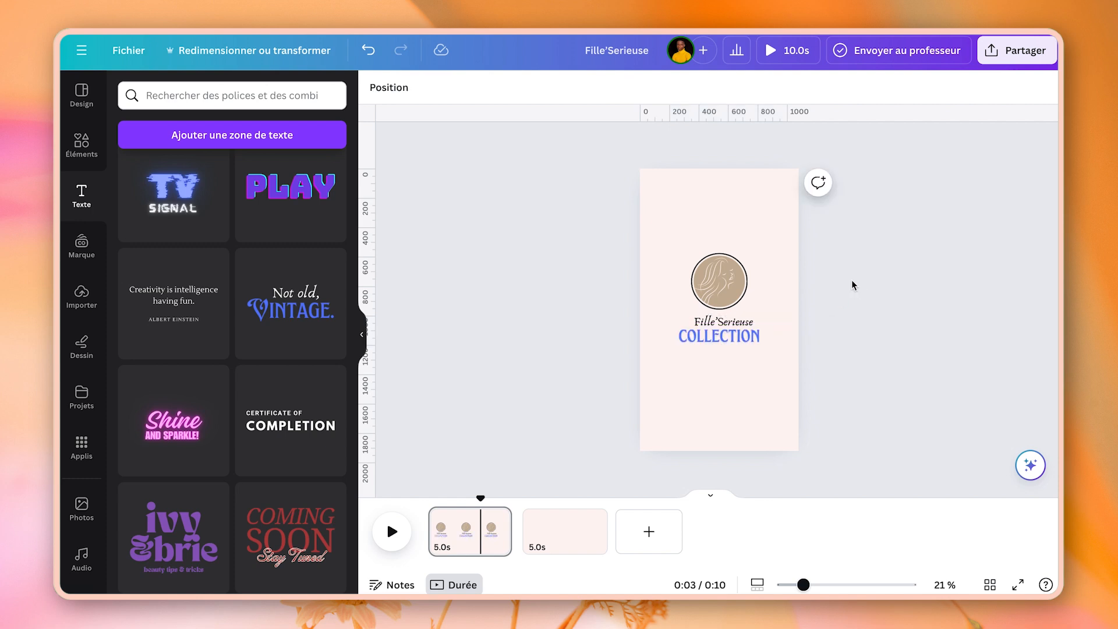
Recolour the "COLLECTION" text from blue to the default dark grey.
{"action": "left_click", "coordinate": [731, 342]}
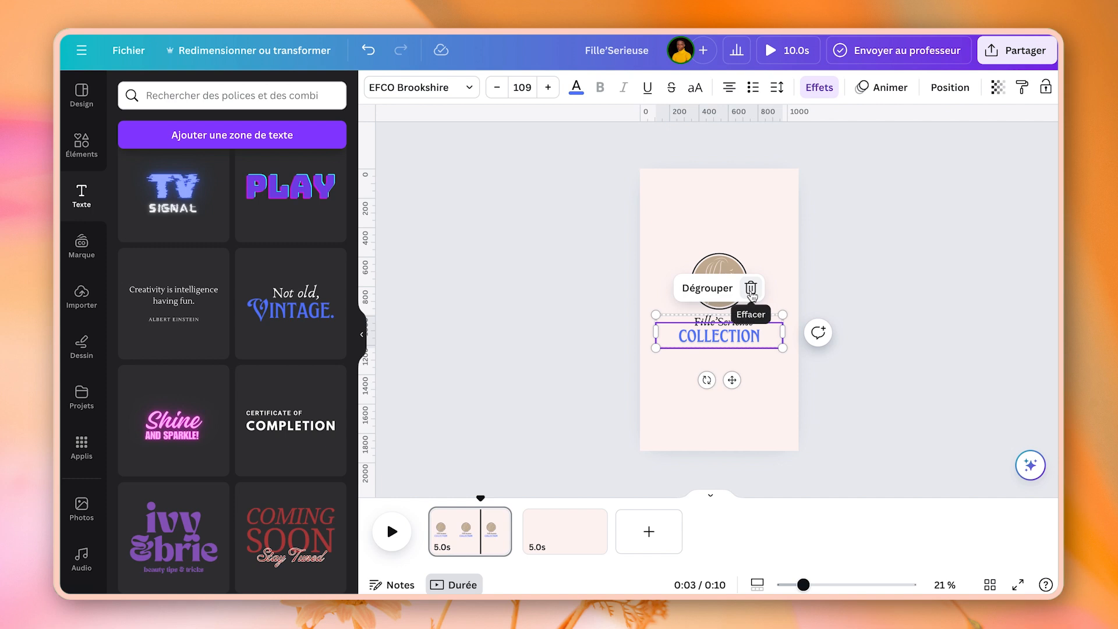
{"action": "left_click", "coordinate": [577, 87]}
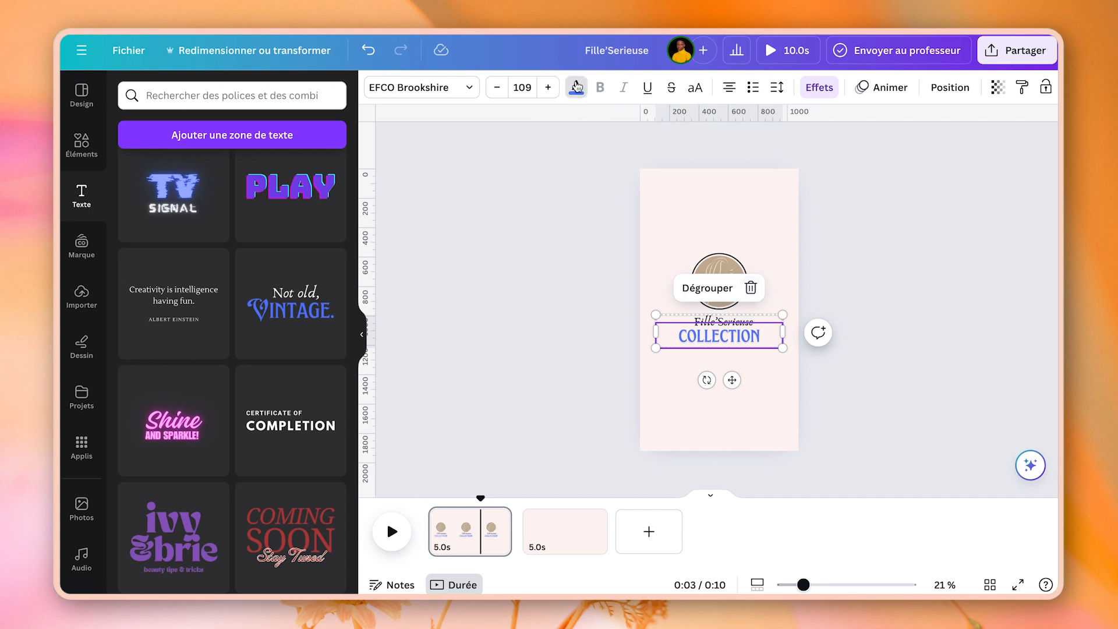
{"action": "left_click", "coordinate": [173, 367]}
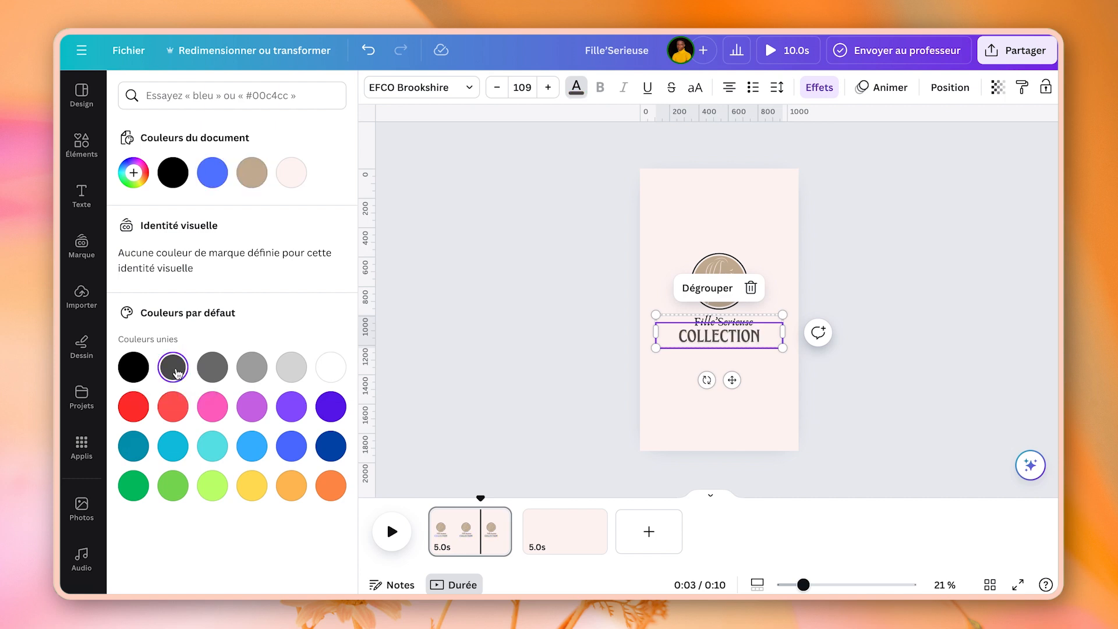
{"action": "left_click", "coordinate": [414, 232]}
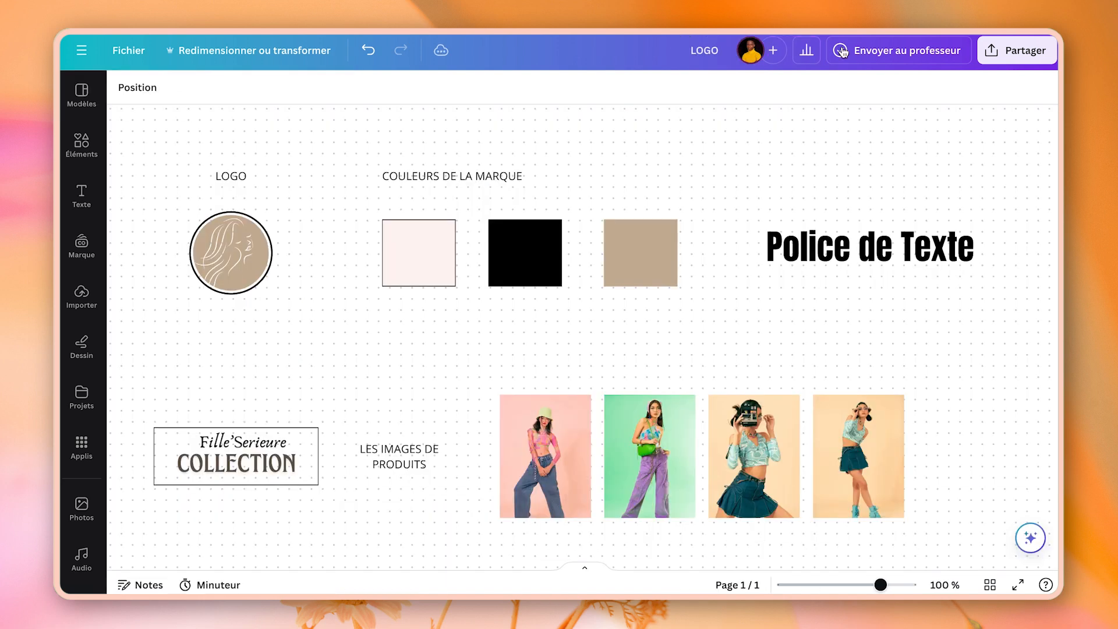
Copy the four product photos from the LOGO design onto the second page and place them as a row in its lower part.
{"action": "scroll", "coordinate": [993, 310], "scroll_direction": "down", "scroll_amount": 3}
{"action": "left_click_drag", "start_coordinate": [993, 310], "coordinate": [569, 424]}
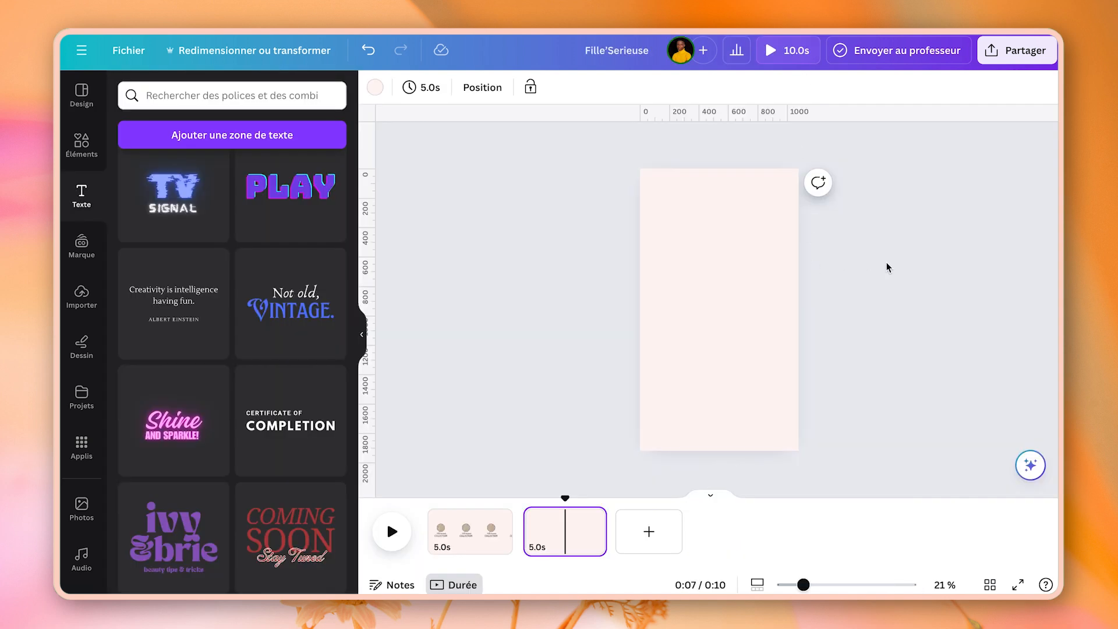
{"action": "key", "text": "ctrl+v"}
{"action": "left_click_drag", "start_coordinate": [725, 195], "coordinate": [738, 391]}
{"action": "left_click", "coordinate": [821, 340]}
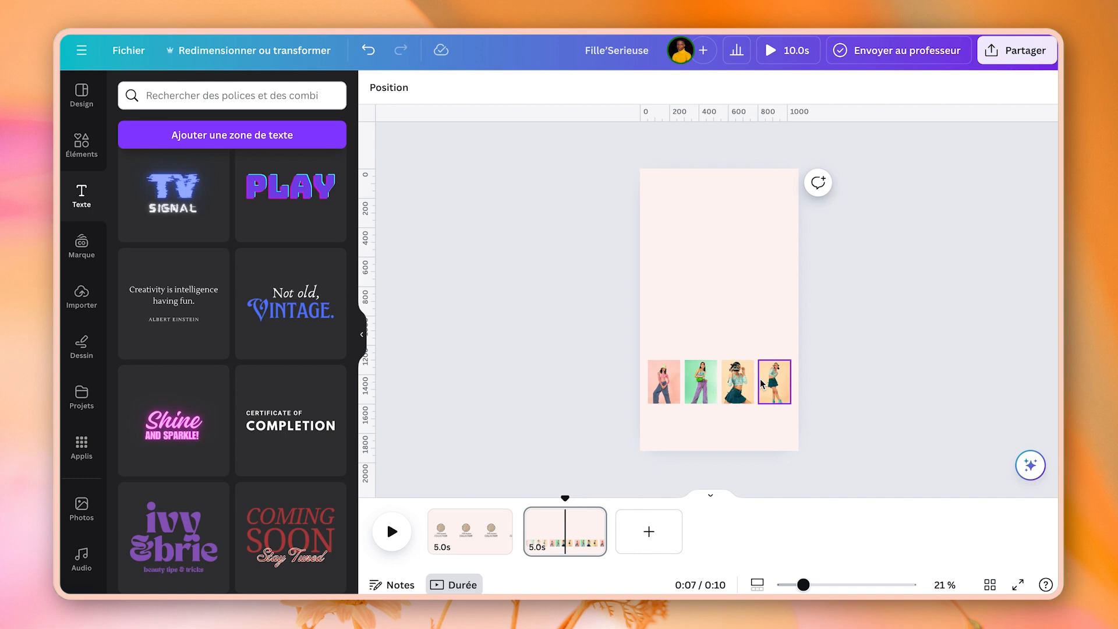
Select all four product photos on the second page and download the selection as a PNG file.
{"action": "left_click_drag", "start_coordinate": [803, 584], "coordinate": [824, 584]}
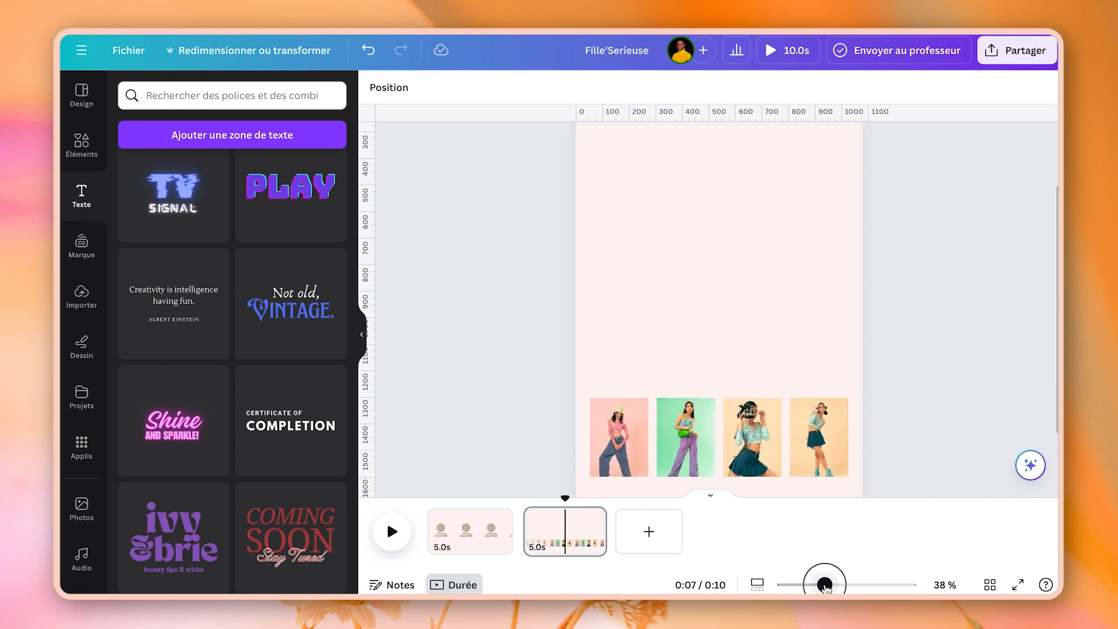
{"action": "scroll", "coordinate": [933, 408], "scroll_direction": "down", "scroll_amount": 3}
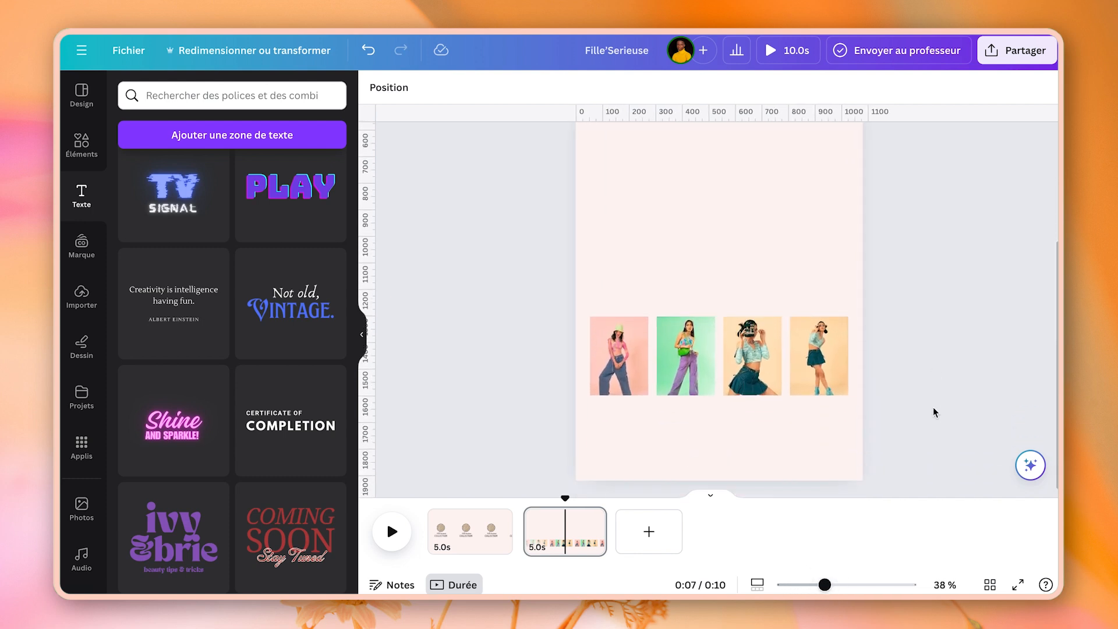
{"action": "left_click_drag", "start_coordinate": [531, 304], "coordinate": [861, 396]}
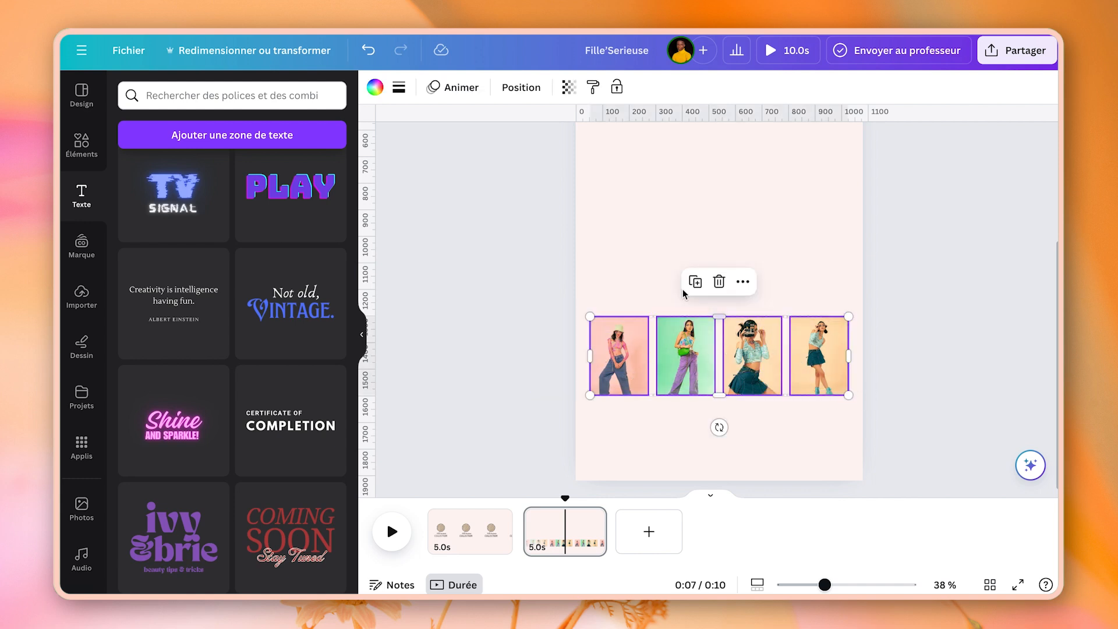
{"action": "left_click", "coordinate": [750, 284]}
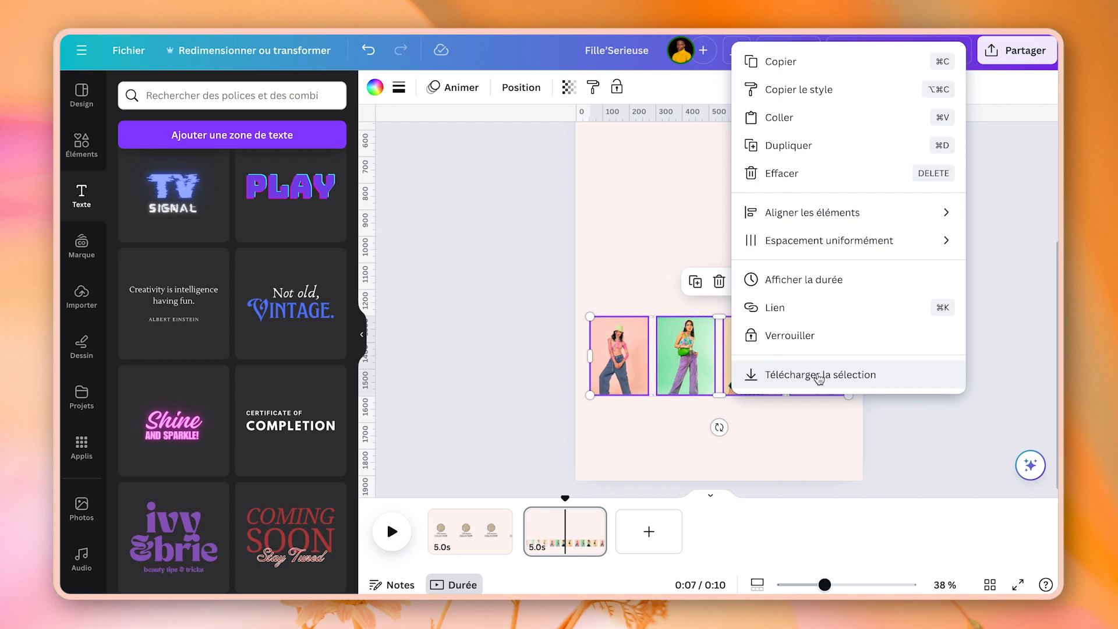
{"action": "left_click", "coordinate": [786, 377]}
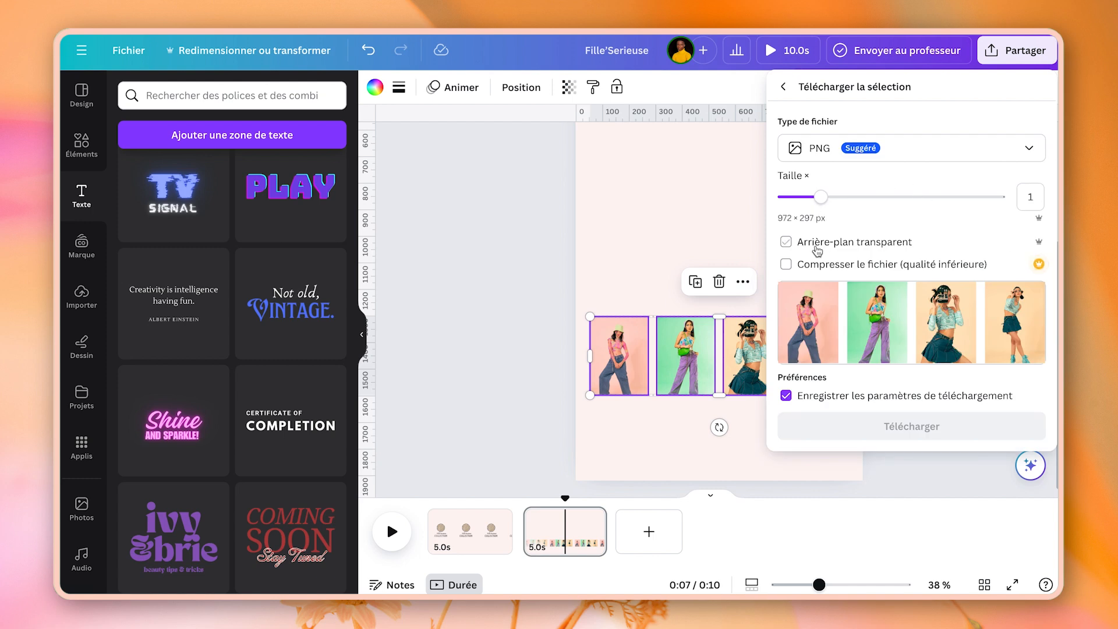
{"action": "left_click", "coordinate": [886, 247]}
{"action": "left_click", "coordinate": [926, 431]}
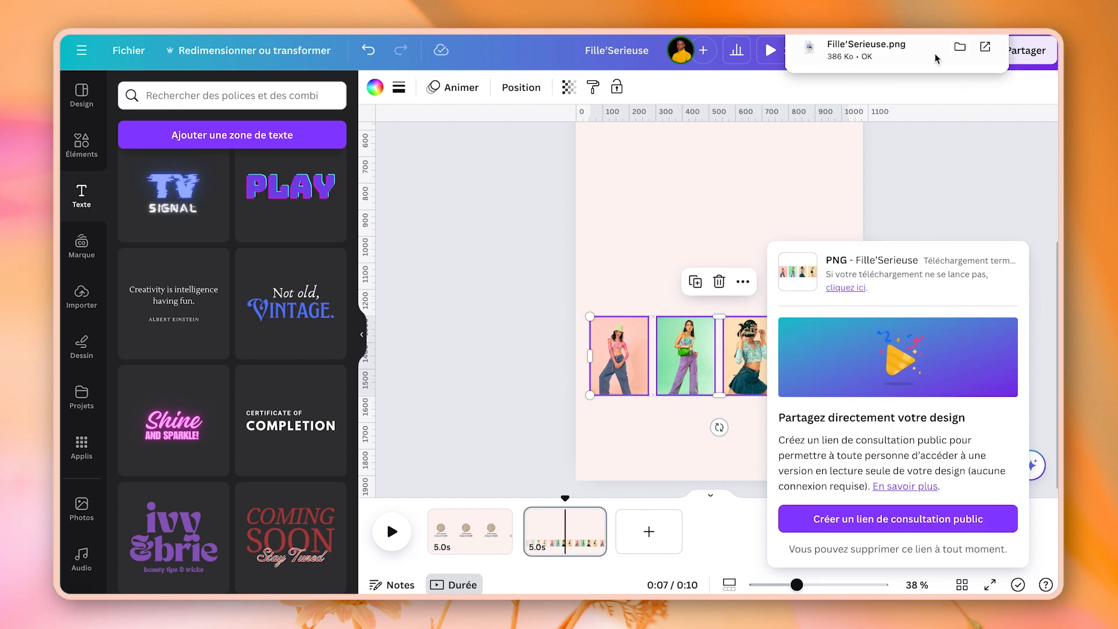
Import the downloaded Fille'Serieuse.png onto the second page and enlarge it so its first photo fills the area above the thumbnail row.
{"action": "left_click_drag", "start_coordinate": [926, 55], "coordinate": [658, 219]}
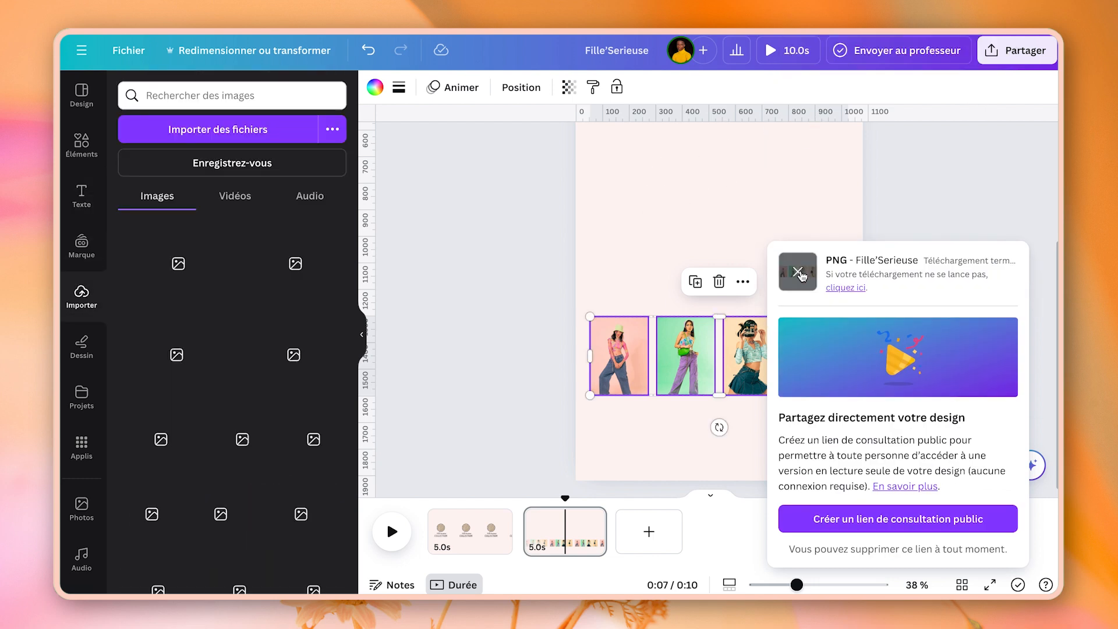
{"action": "left_click", "coordinate": [796, 271]}
{"action": "left_click", "coordinate": [811, 584]}
{"action": "left_click_drag", "start_coordinate": [811, 584], "coordinate": [798, 585]}
{"action": "left_click_drag", "start_coordinate": [766, 292], "coordinate": [1048, 163]}
{"action": "left_click_drag", "start_coordinate": [711, 254], "coordinate": [792, 264]}
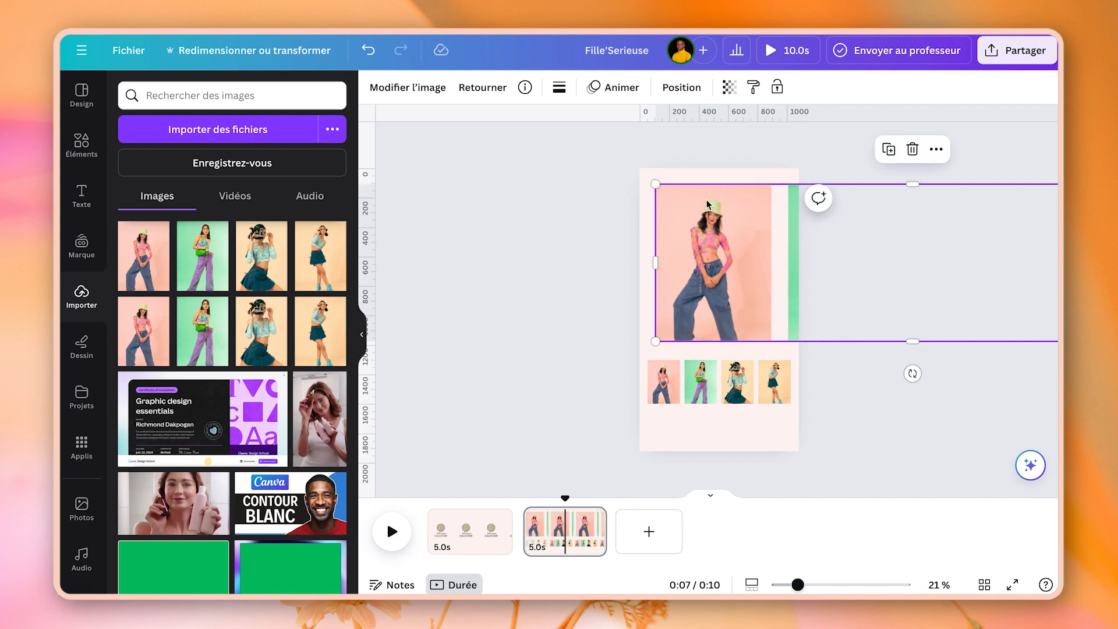
{"action": "left_click_drag", "start_coordinate": [656, 185], "coordinate": [608, 176]}
{"action": "left_click_drag", "start_coordinate": [670, 205], "coordinate": [707, 211]}
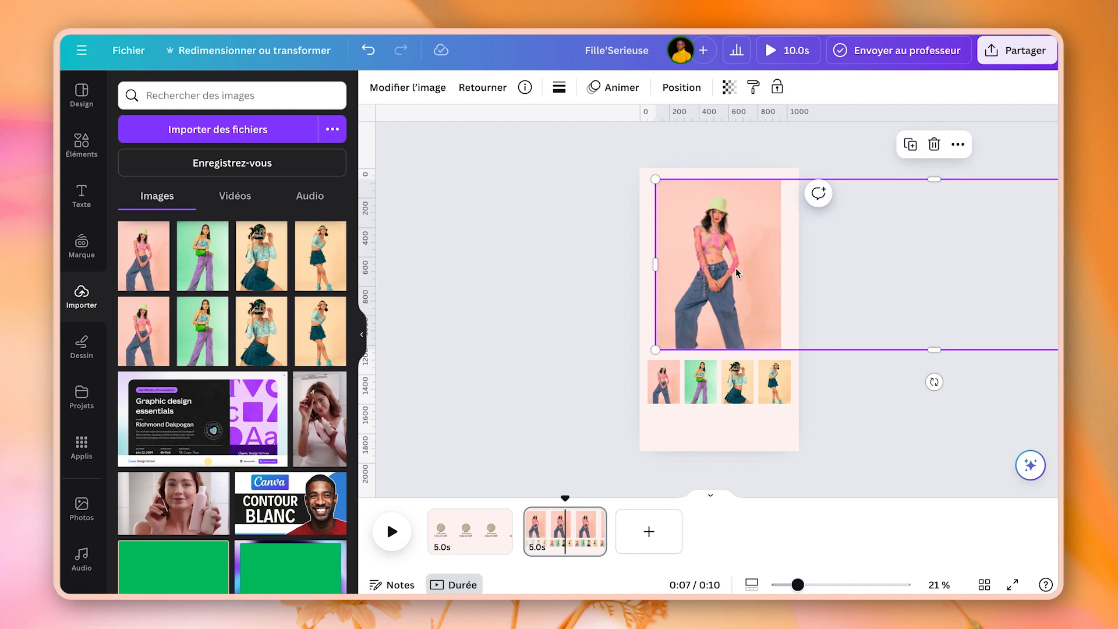
{"action": "left_click", "coordinate": [572, 215]}
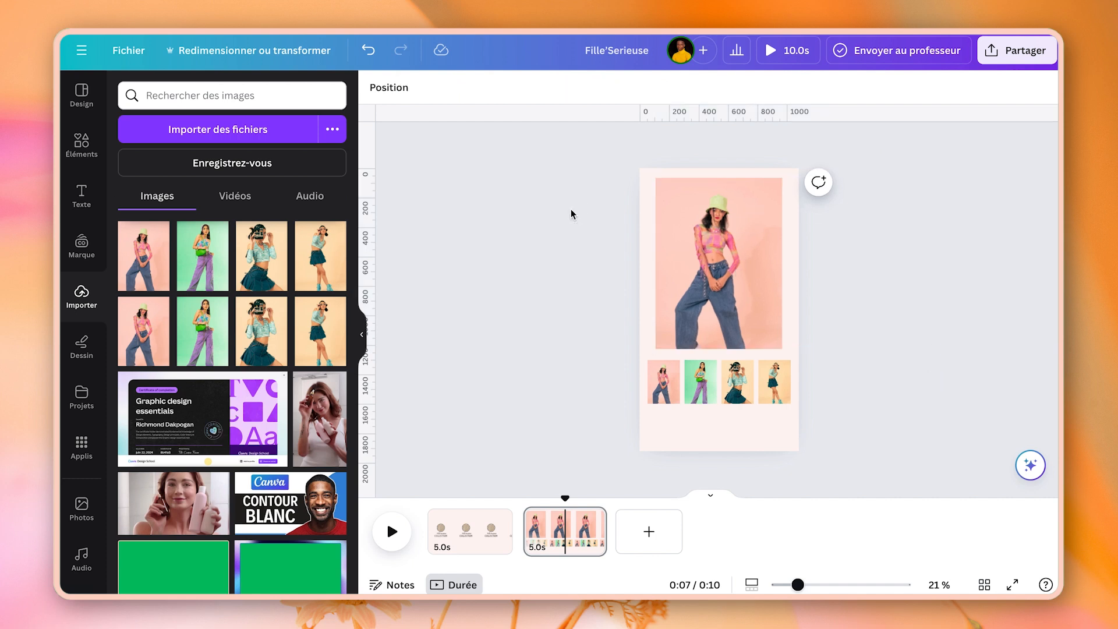
Add a square shape over the thumbnail row on the second page and remove its fill colour.
{"action": "left_click", "coordinate": [711, 234]}
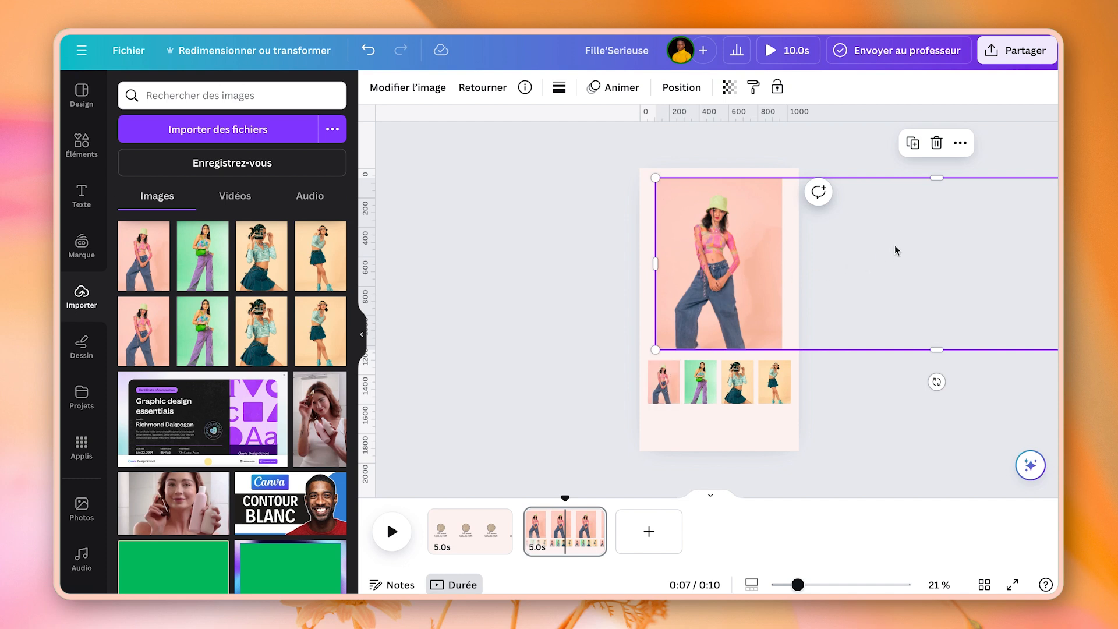
{"action": "left_click_drag", "start_coordinate": [798, 584], "coordinate": [771, 584]}
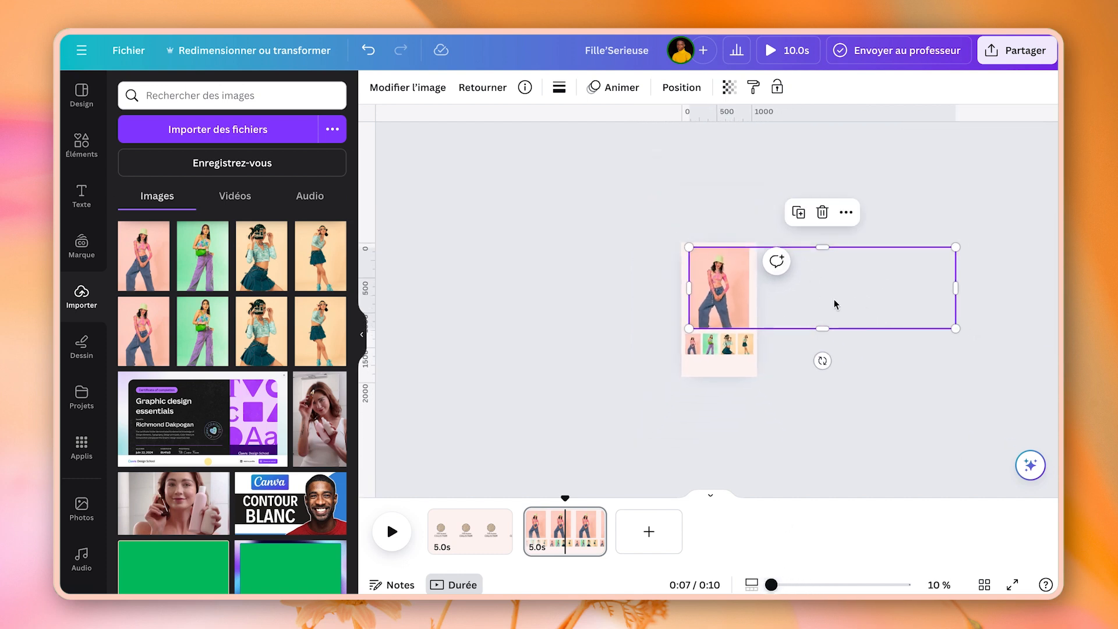
{"action": "left_click_drag", "start_coordinate": [771, 584], "coordinate": [817, 584]}
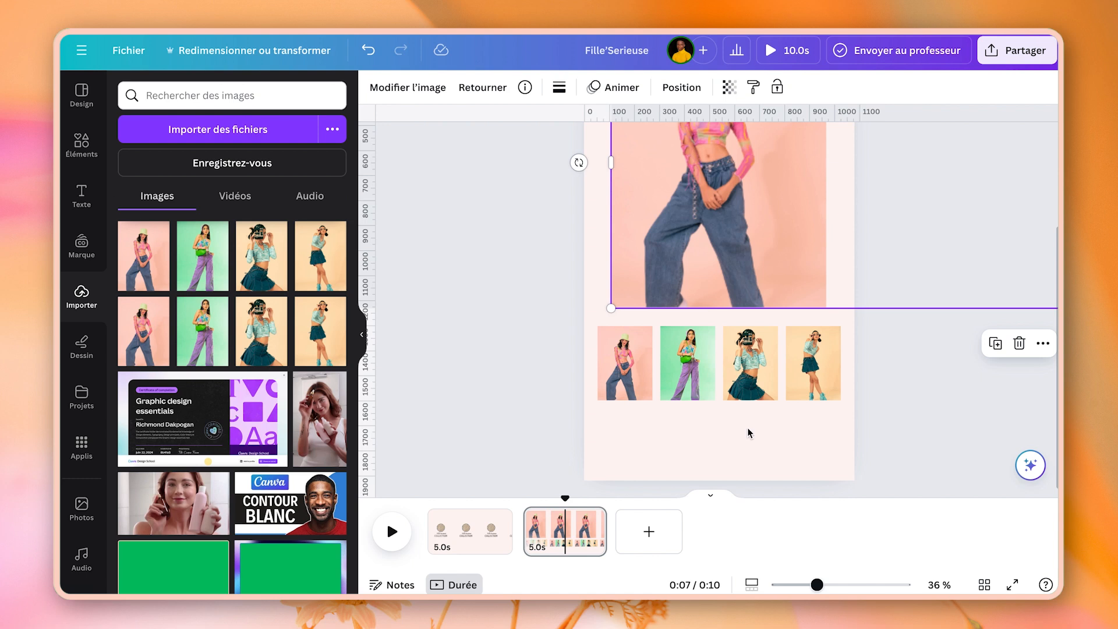
{"action": "key", "text": "r"}
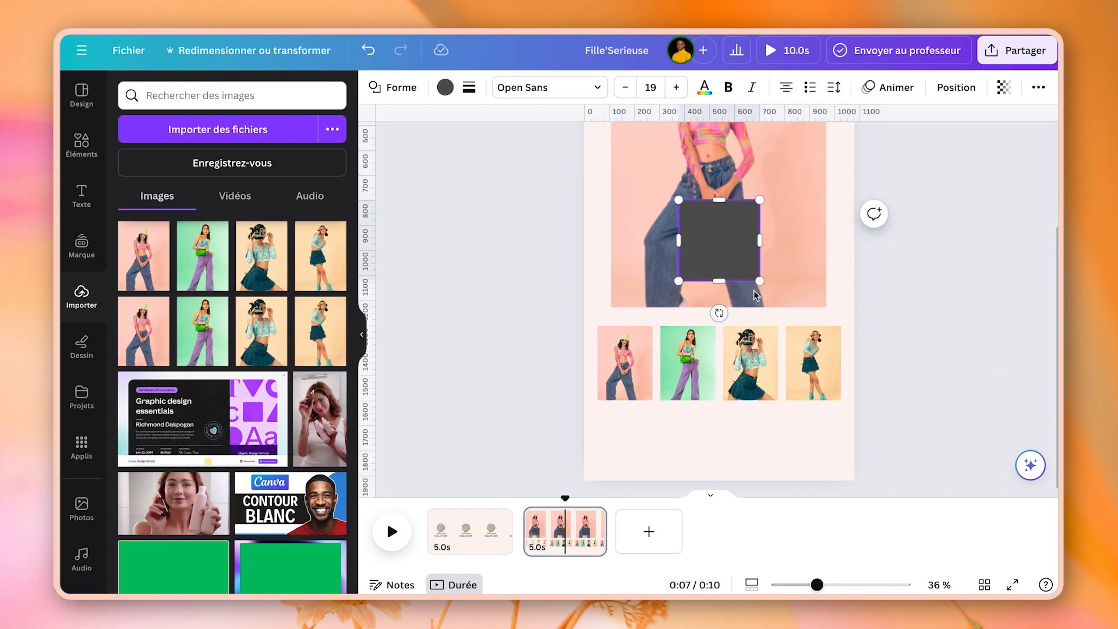
{"action": "left_click_drag", "start_coordinate": [736, 227], "coordinate": [717, 300]}
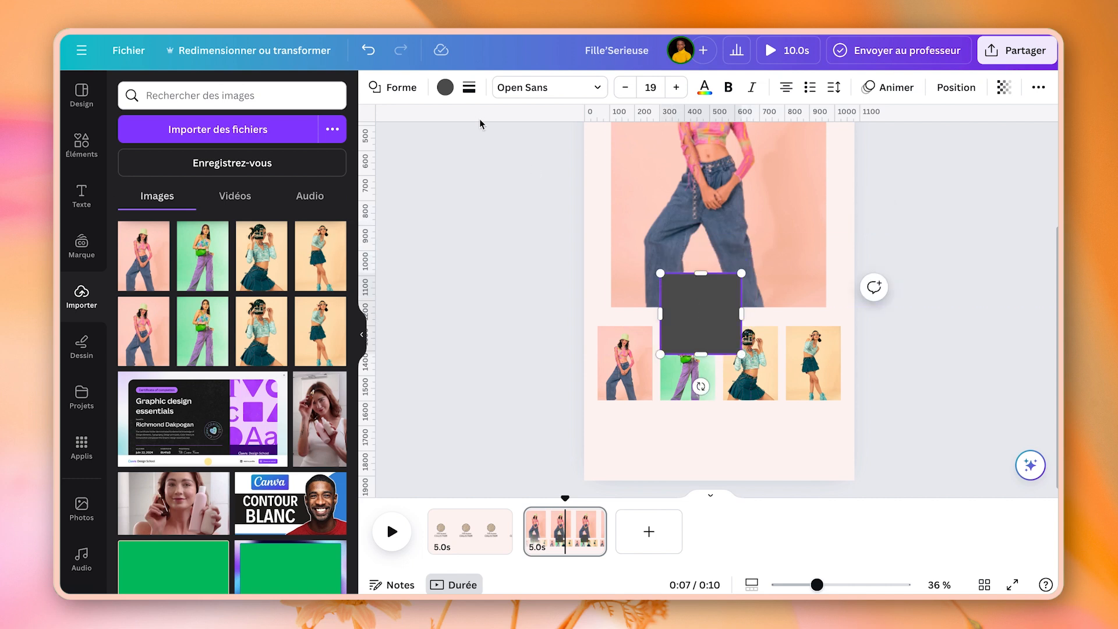
{"action": "left_click", "coordinate": [446, 87]}
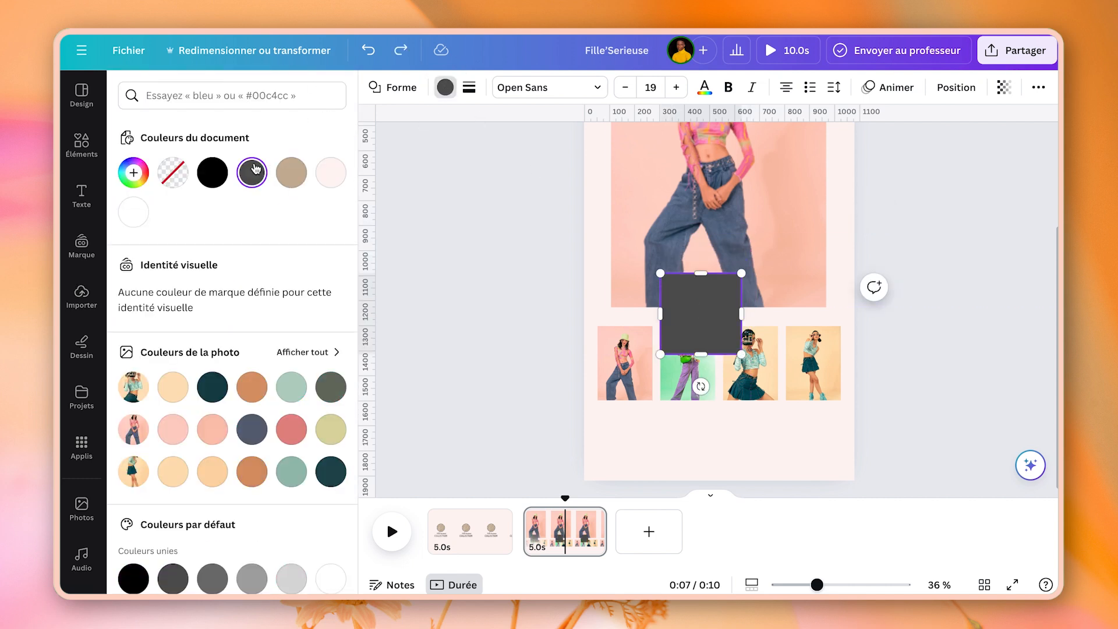
{"action": "left_click", "coordinate": [173, 173]}
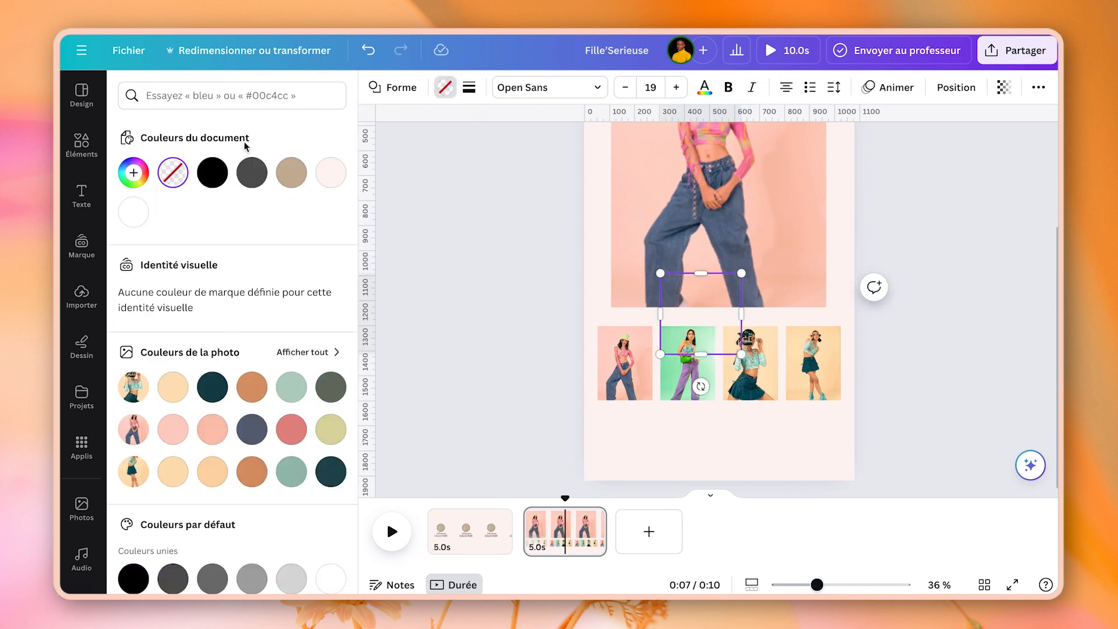
Give the square a thin black border with slightly rounded corners and fit it around the first thumbnail at 220 x 296.
{"action": "left_click", "coordinate": [469, 87]}
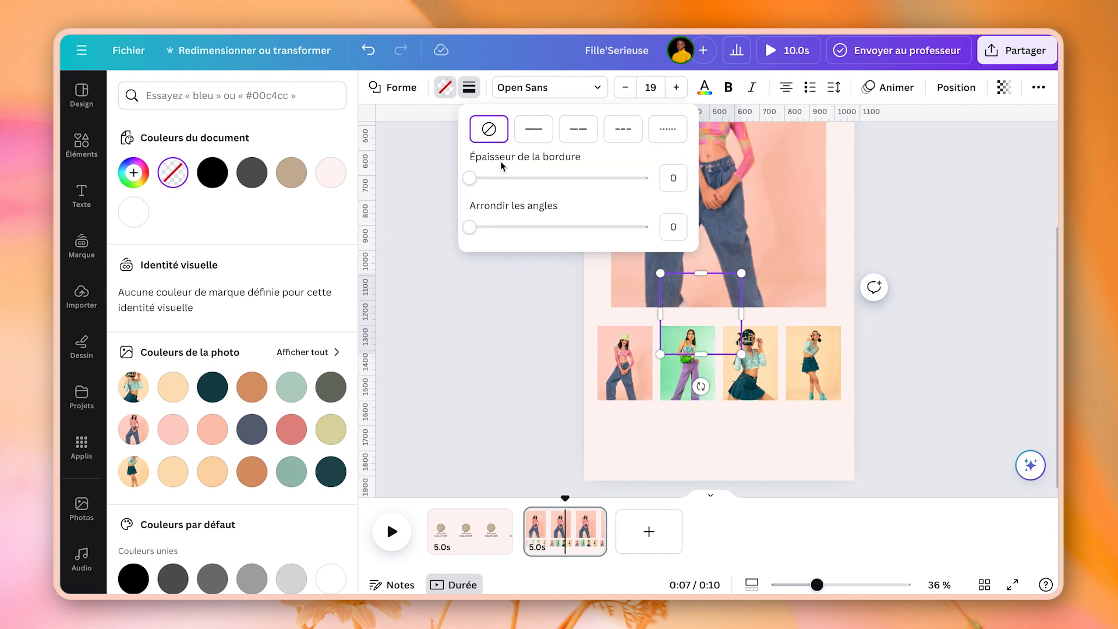
{"action": "left_click_drag", "start_coordinate": [469, 177], "coordinate": [477, 178]}
{"action": "left_click_drag", "start_coordinate": [469, 227], "coordinate": [489, 228]}
{"action": "left_click_drag", "start_coordinate": [721, 300], "coordinate": [653, 364]}
{"action": "left_click_drag", "start_coordinate": [625, 407], "coordinate": [627, 401]}
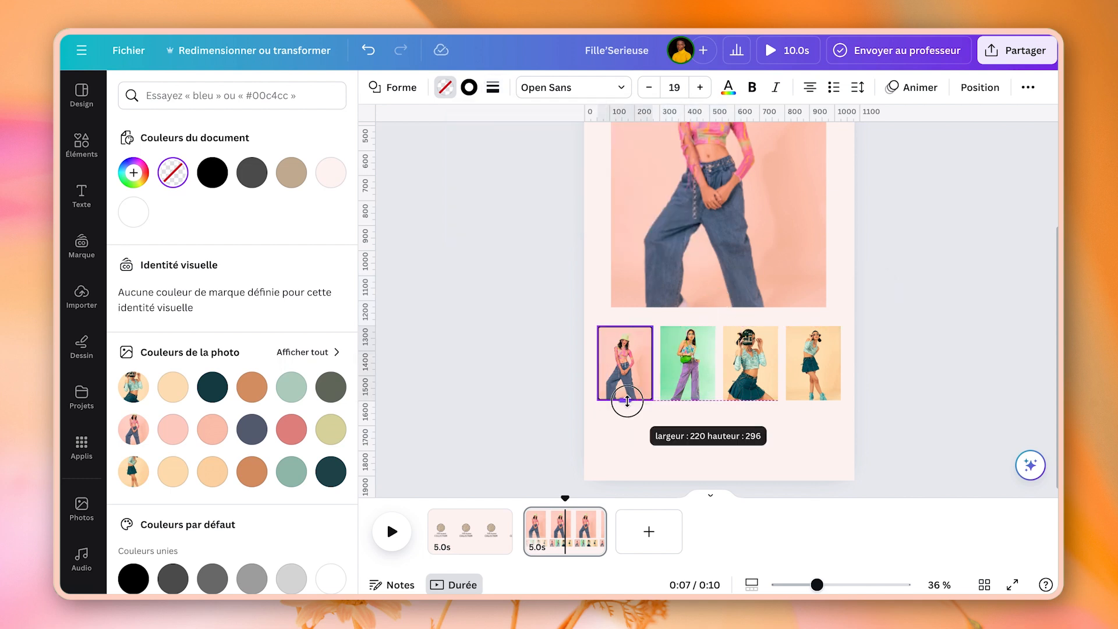
{"action": "key", "text": "Escape"}
{"action": "left_click", "coordinate": [609, 421]}
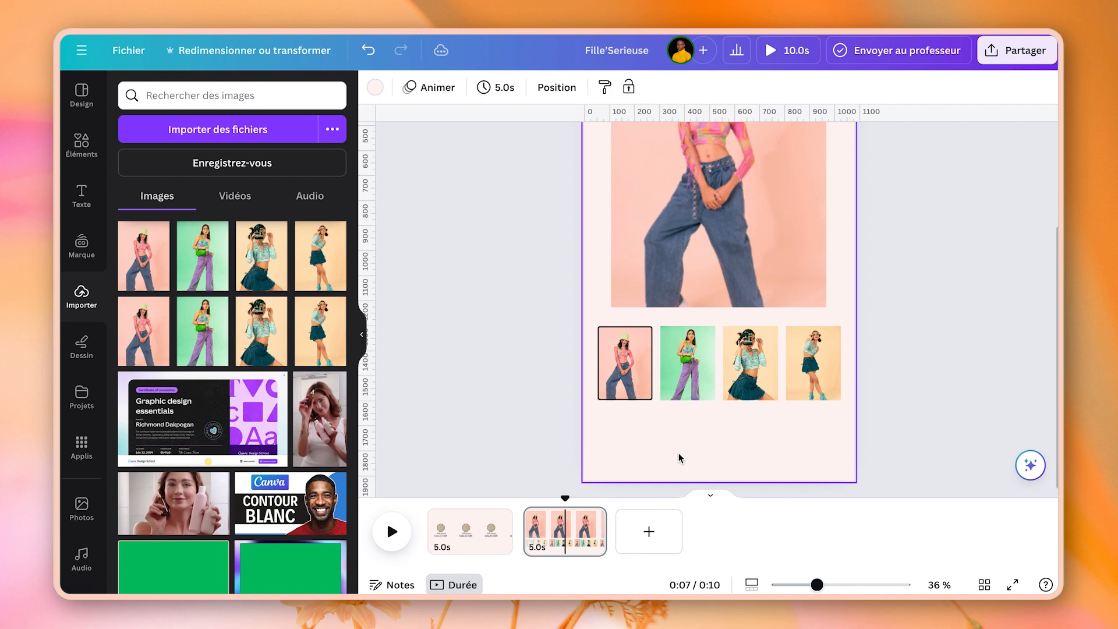
{"action": "left_click", "coordinate": [641, 383]}
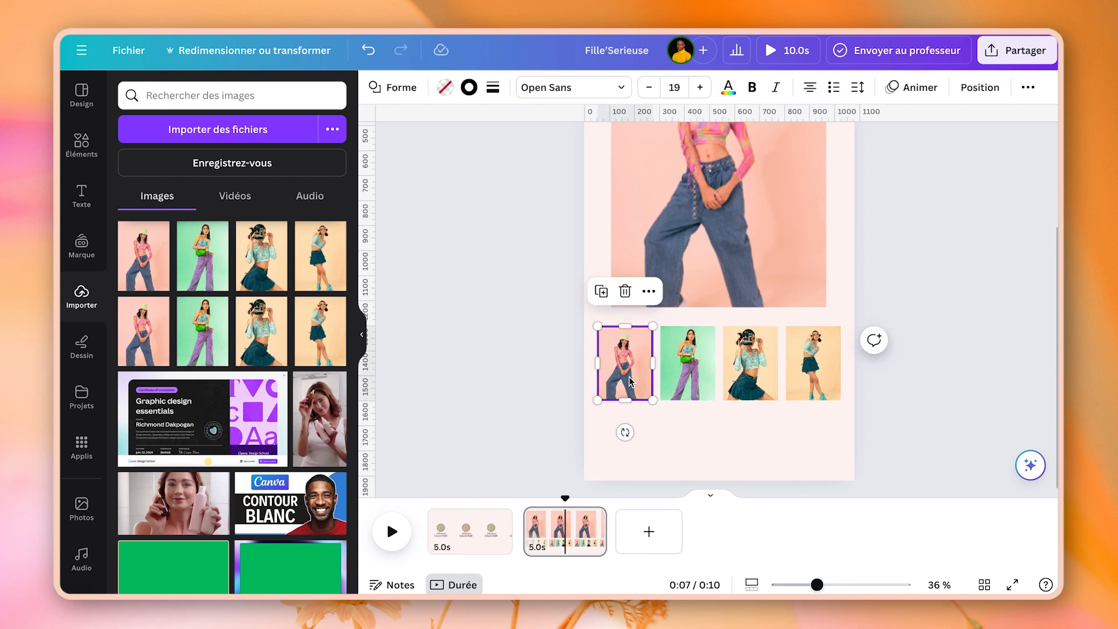
{"action": "left_click", "coordinate": [725, 227]}
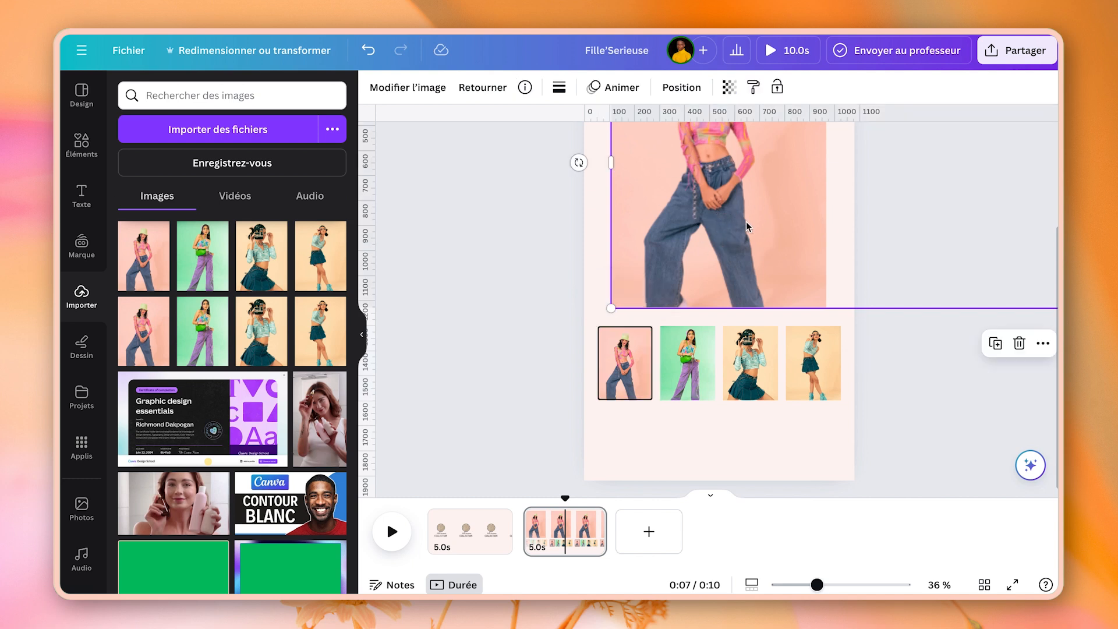
{"action": "left_click", "coordinate": [823, 433]}
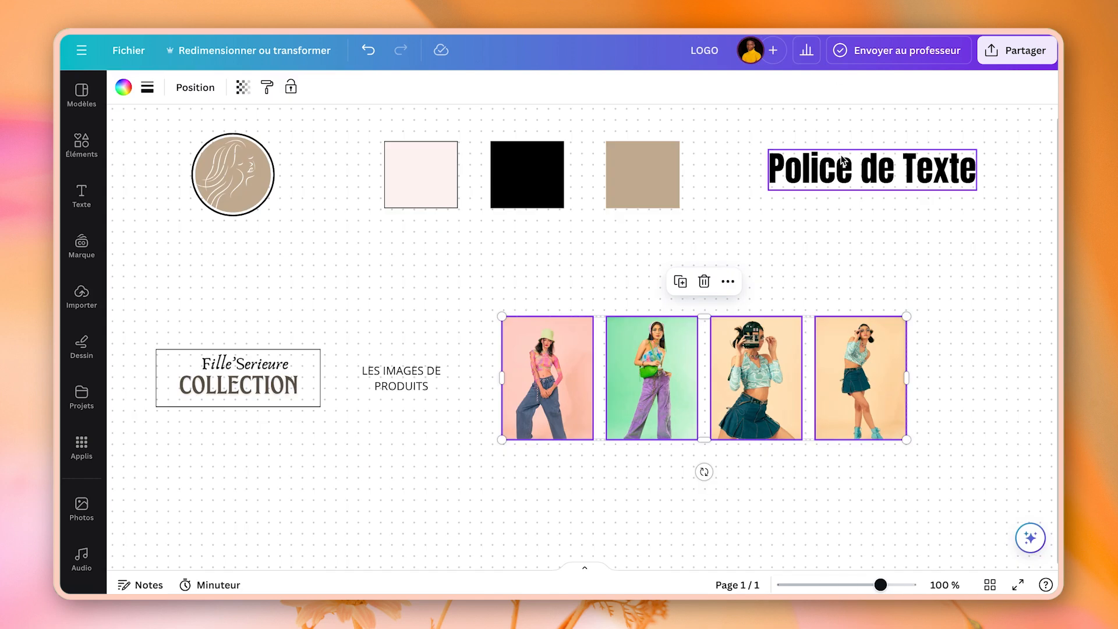
Copy the "Police de Texte" sample from the LOGO whiteboard and paste it below the thumbnail row on the second page.
{"action": "left_click", "coordinate": [843, 167]}
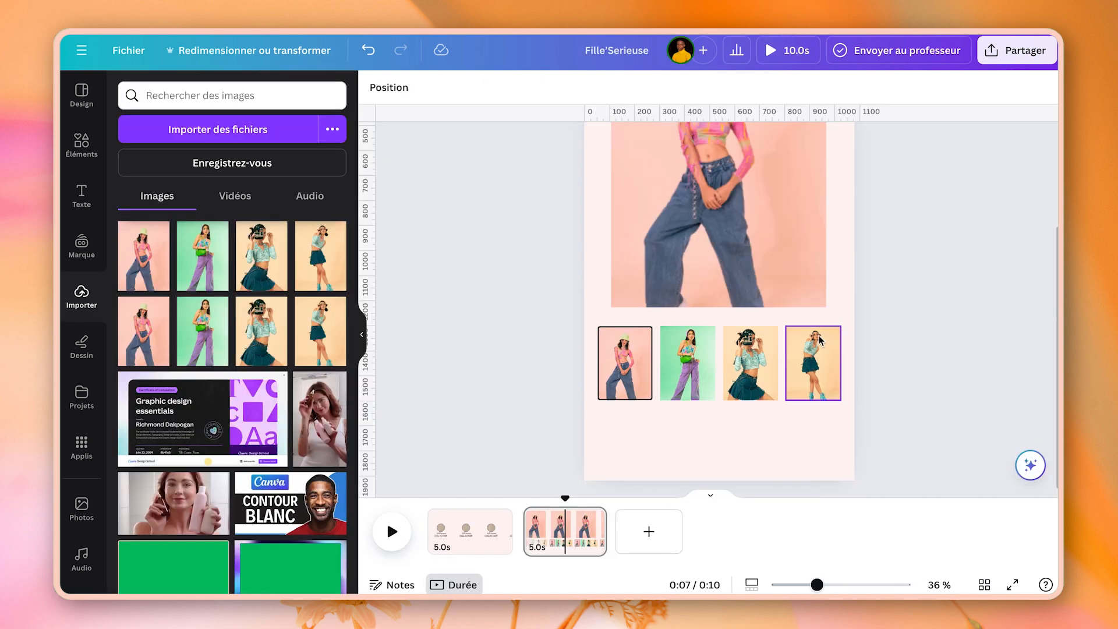
{"action": "key", "text": "ctrl+v"}
{"action": "left_click_drag", "start_coordinate": [731, 419], "coordinate": [733, 466]}
{"action": "left_click", "coordinate": [737, 431]}
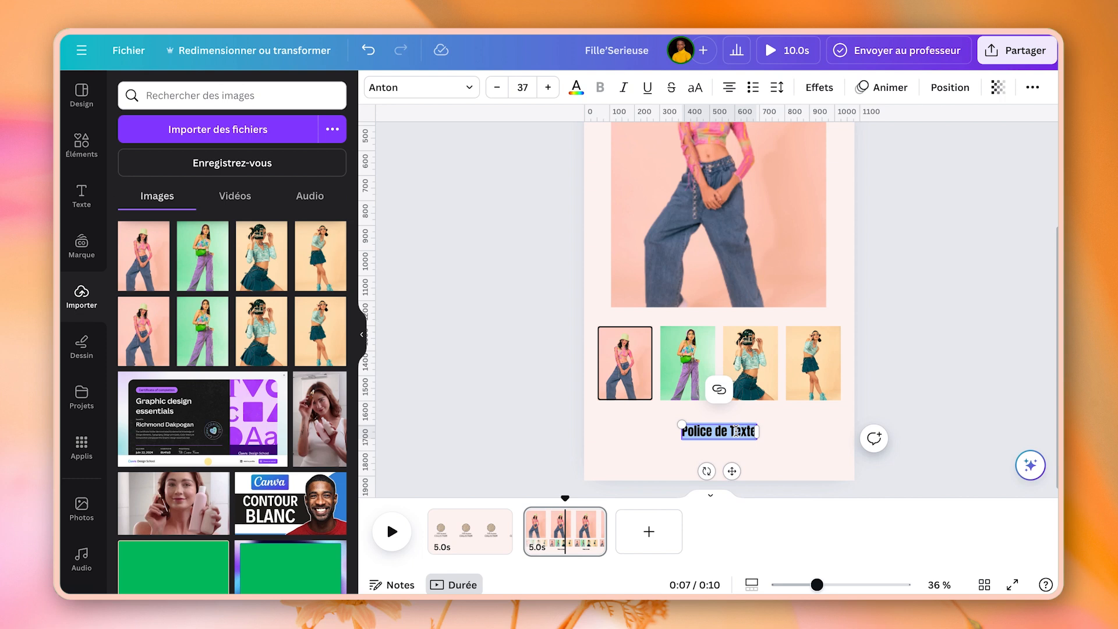
{"action": "key", "text": "Escape"}
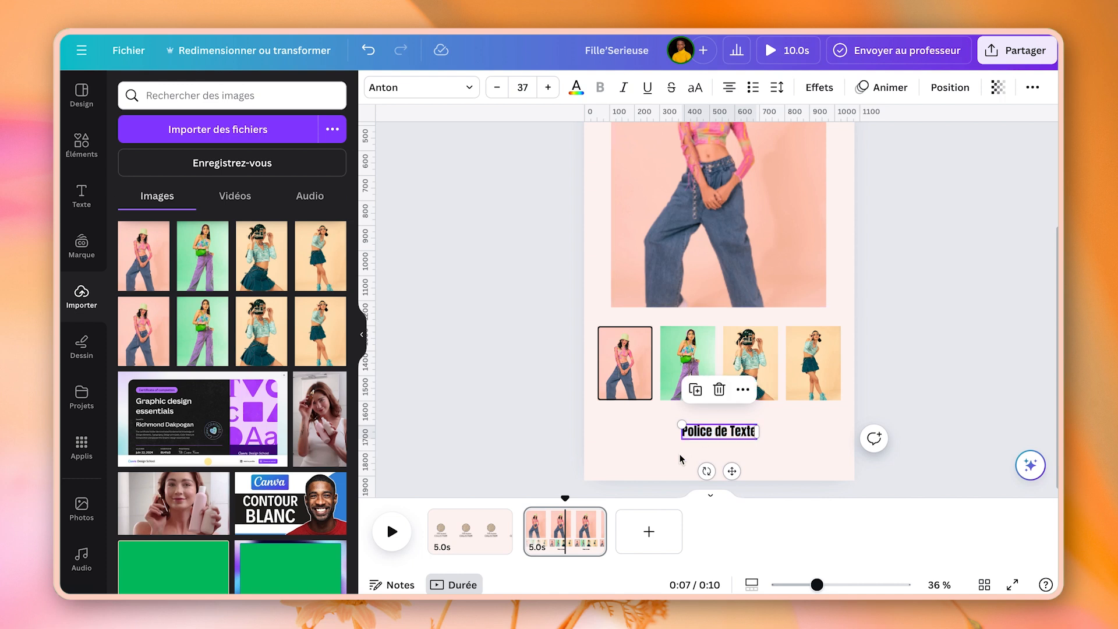
Change the pasted text to "Free Style", enlarge it to about size 77.6 and centre it beneath the thumbnails.
{"action": "double_click", "coordinate": [723, 433]}
{"action": "type", "text": "F"}
{"action": "left_click_drag", "start_coordinate": [695, 423], "coordinate": [653, 431]}
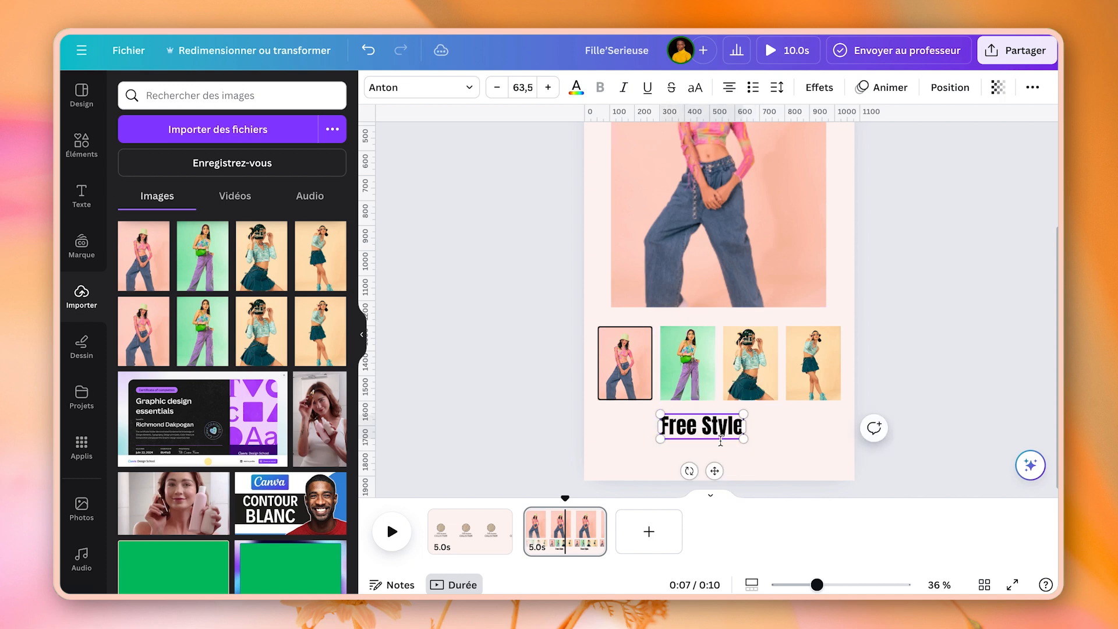
{"action": "left_click_drag", "start_coordinate": [744, 438], "coordinate": [770, 449]}
{"action": "left_click_drag", "start_coordinate": [751, 437], "coordinate": [726, 432]}
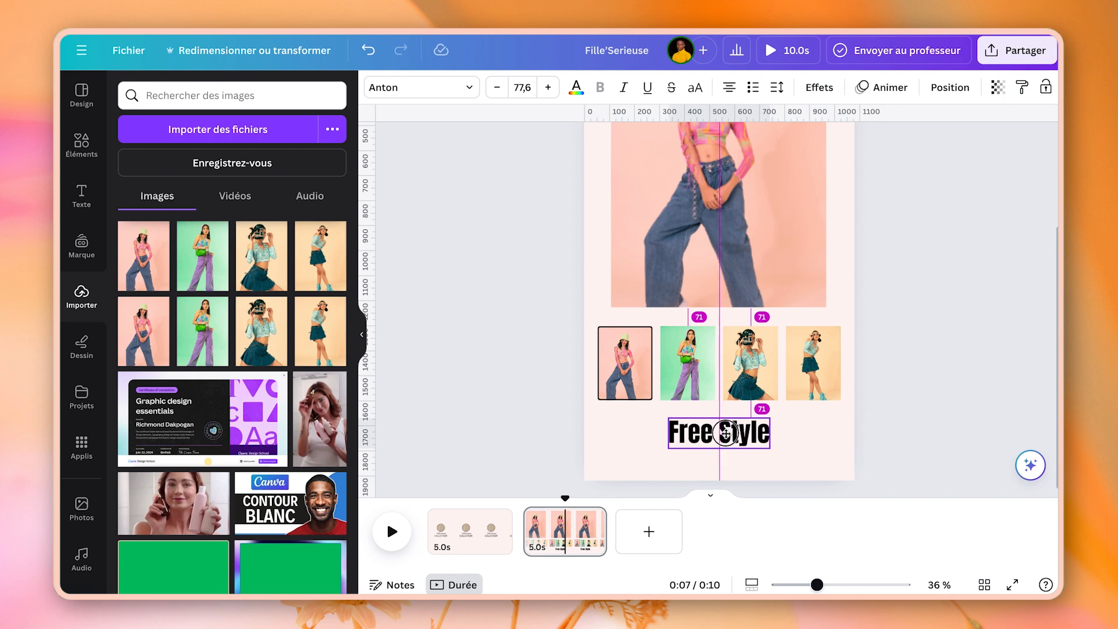
{"action": "left_click", "coordinate": [861, 450]}
{"action": "left_click_drag", "start_coordinate": [817, 584], "coordinate": [800, 586]}
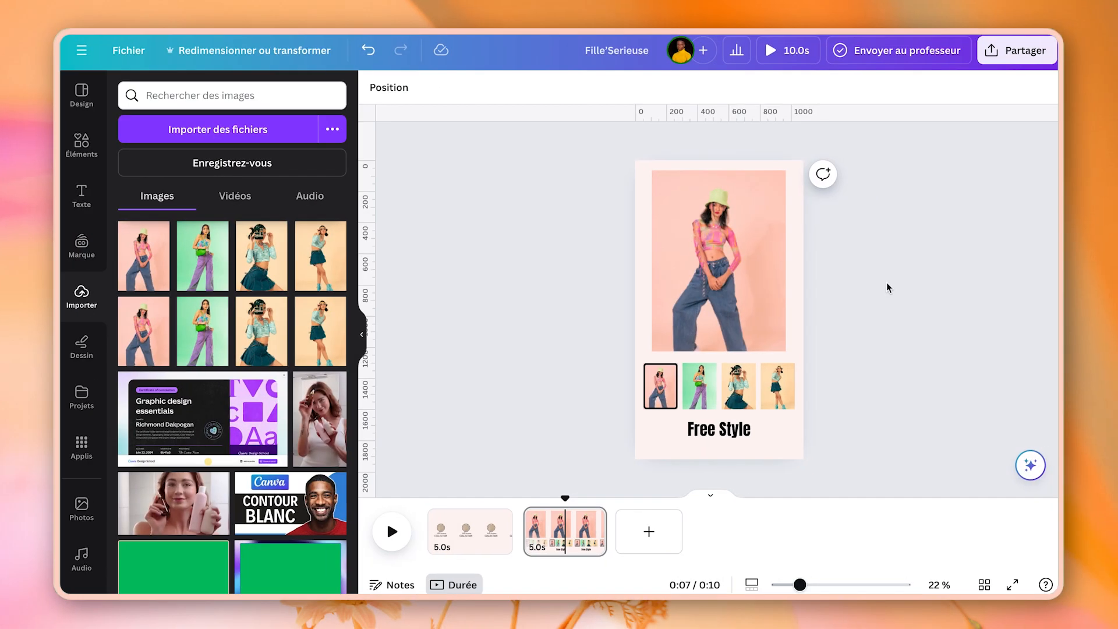
Add a blank third page and place the 40-second vertical video of a woman browsing clothes from a "shop" search on it.
{"action": "left_click", "coordinate": [649, 532]}
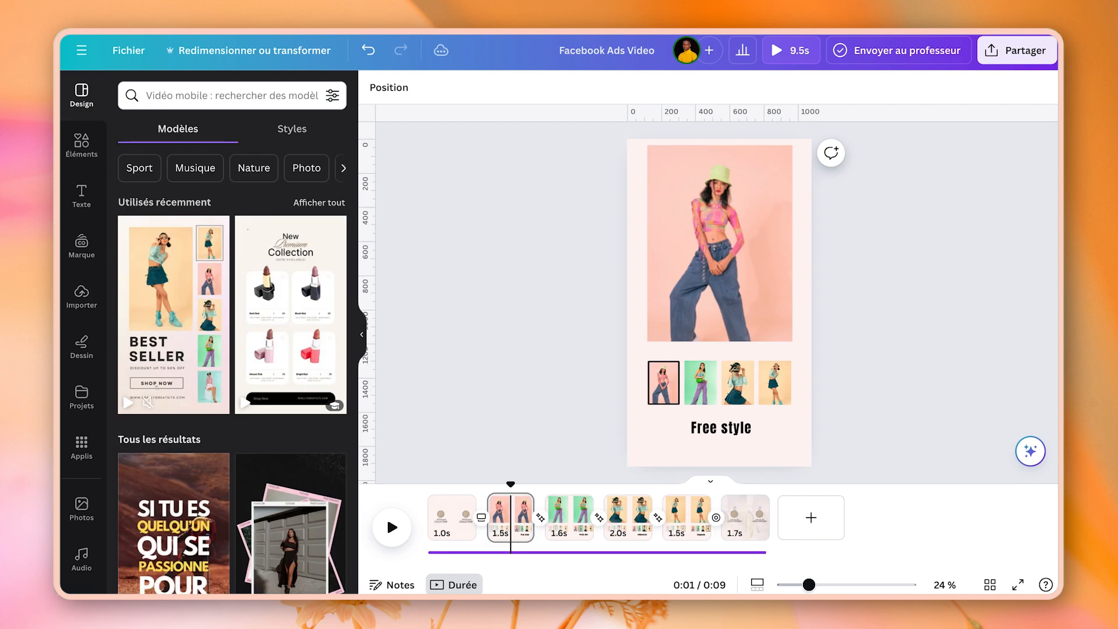
{"action": "left_click", "coordinate": [738, 532]}
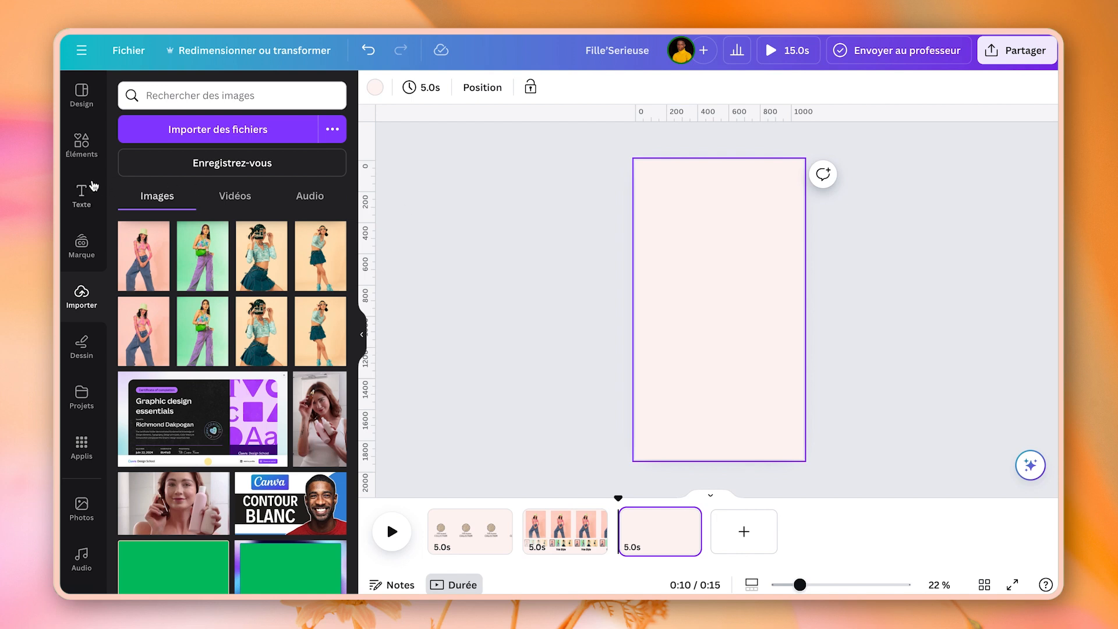
{"action": "left_click", "coordinate": [81, 142]}
{"action": "left_click", "coordinate": [199, 96]}
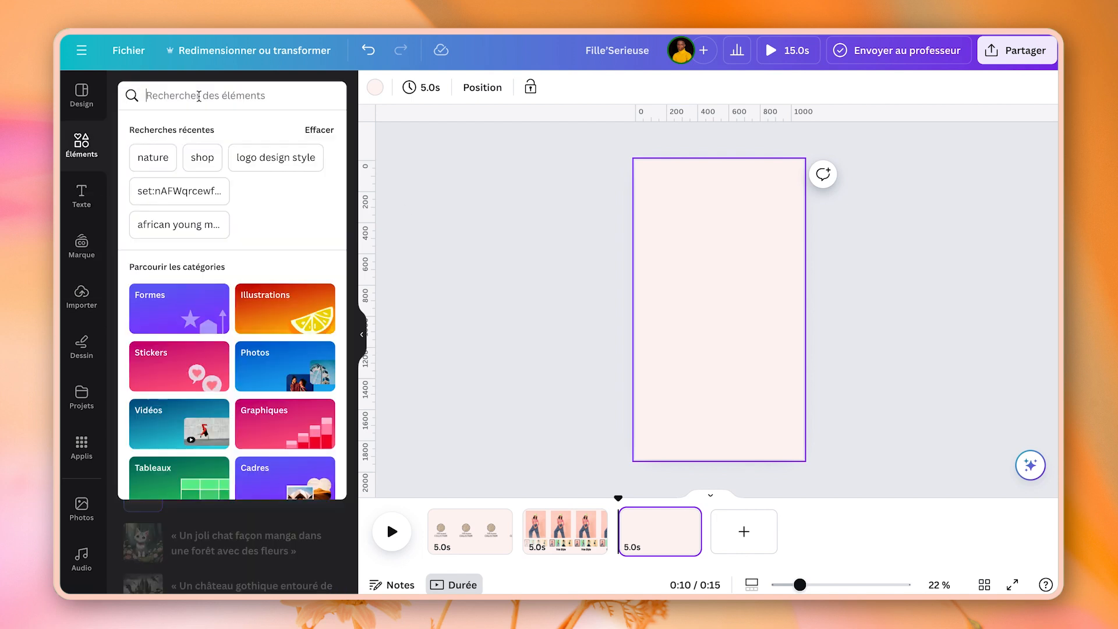
{"action": "type", "text": "shop"}
{"action": "key", "text": "Return"}
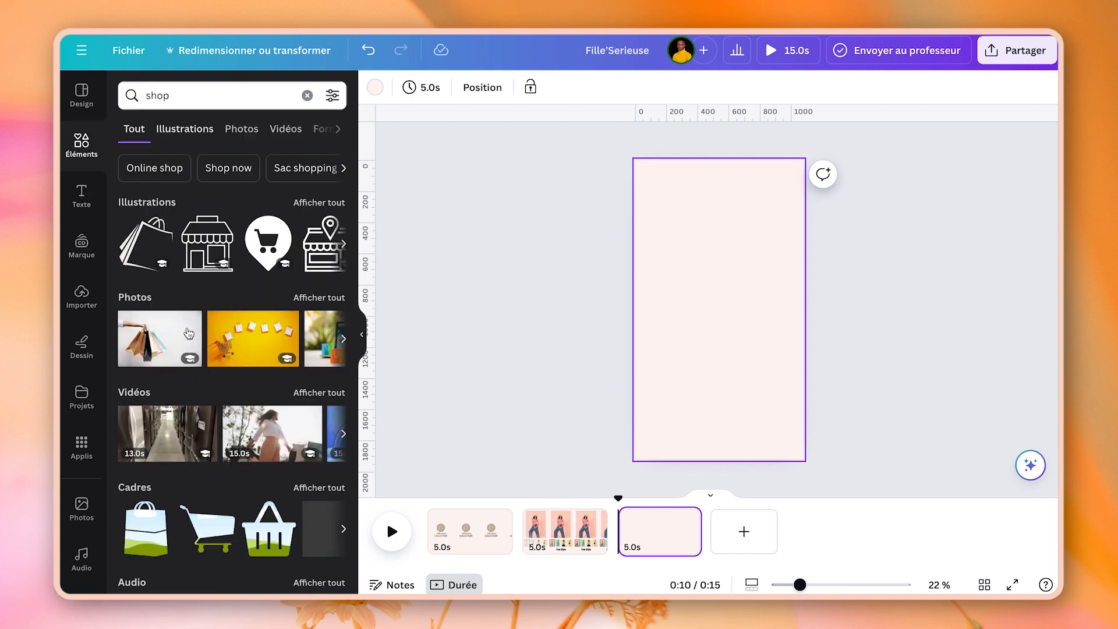
{"action": "left_click", "coordinate": [287, 135]}
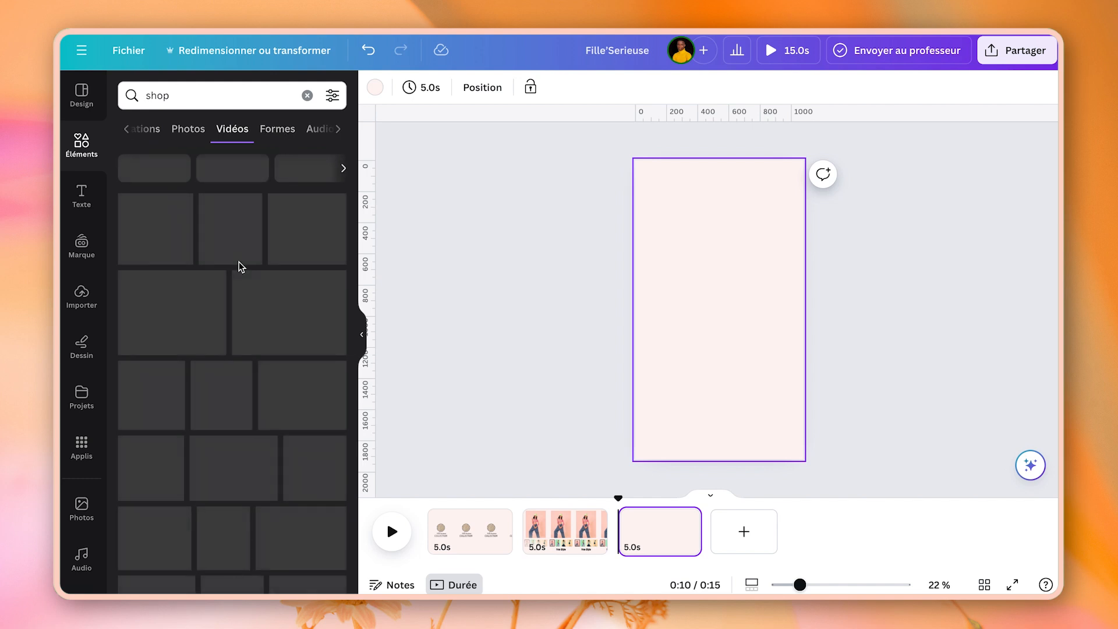
{"action": "scroll", "coordinate": [251, 387], "scroll_direction": "down", "scroll_amount": 5}
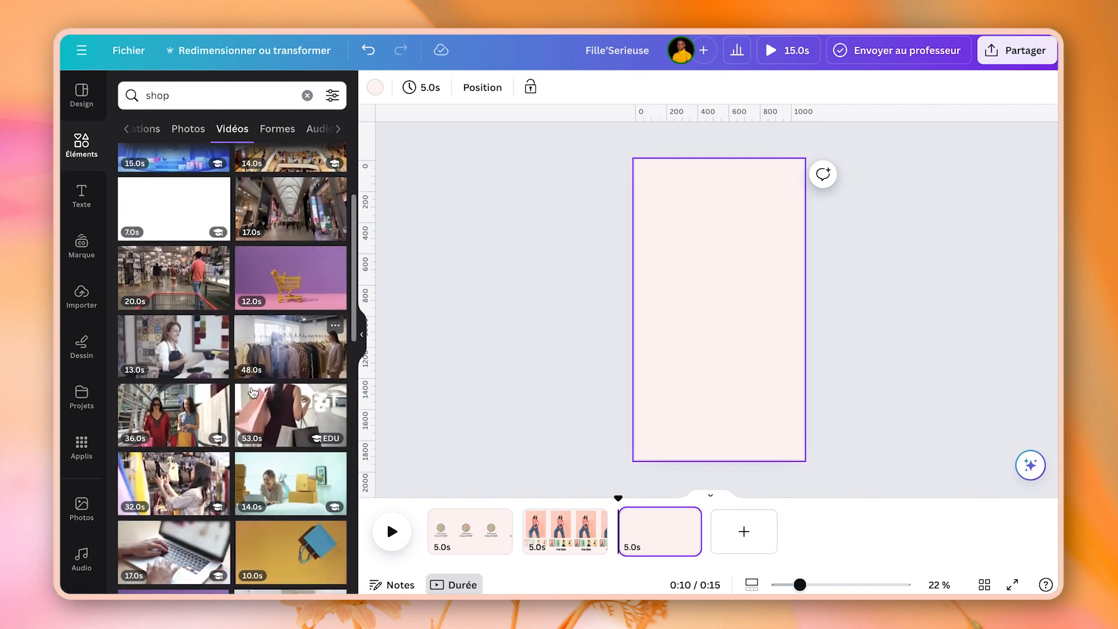
{"action": "scroll", "coordinate": [253, 392], "scroll_direction": "down", "scroll_amount": 3}
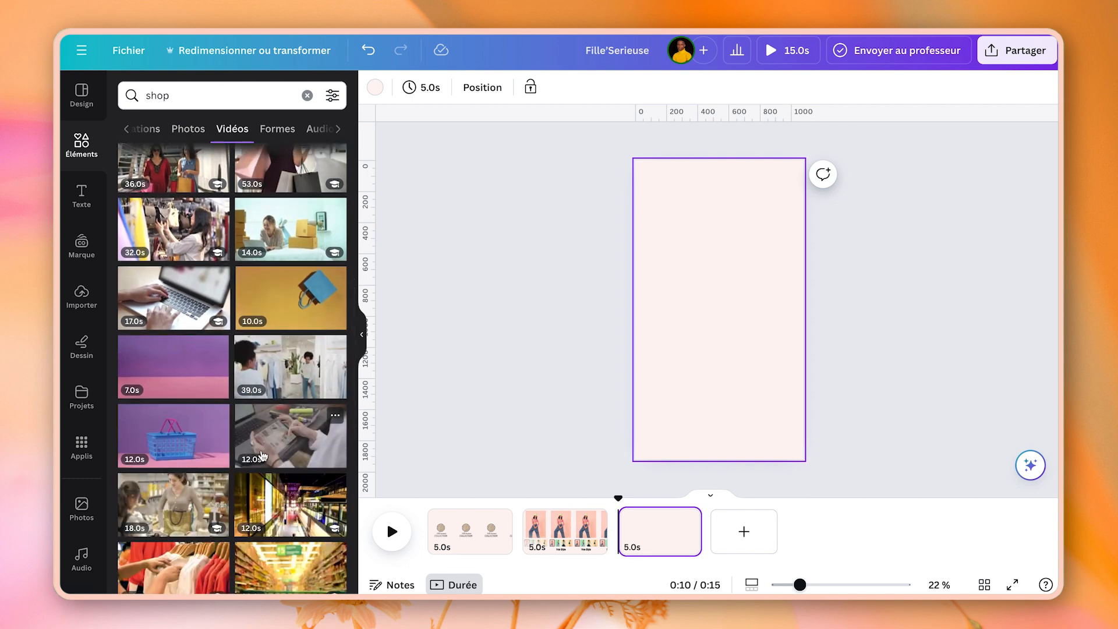
{"action": "scroll", "coordinate": [256, 407], "scroll_direction": "down", "scroll_amount": 4}
{"action": "scroll", "coordinate": [263, 456], "scroll_direction": "down", "scroll_amount": 2}
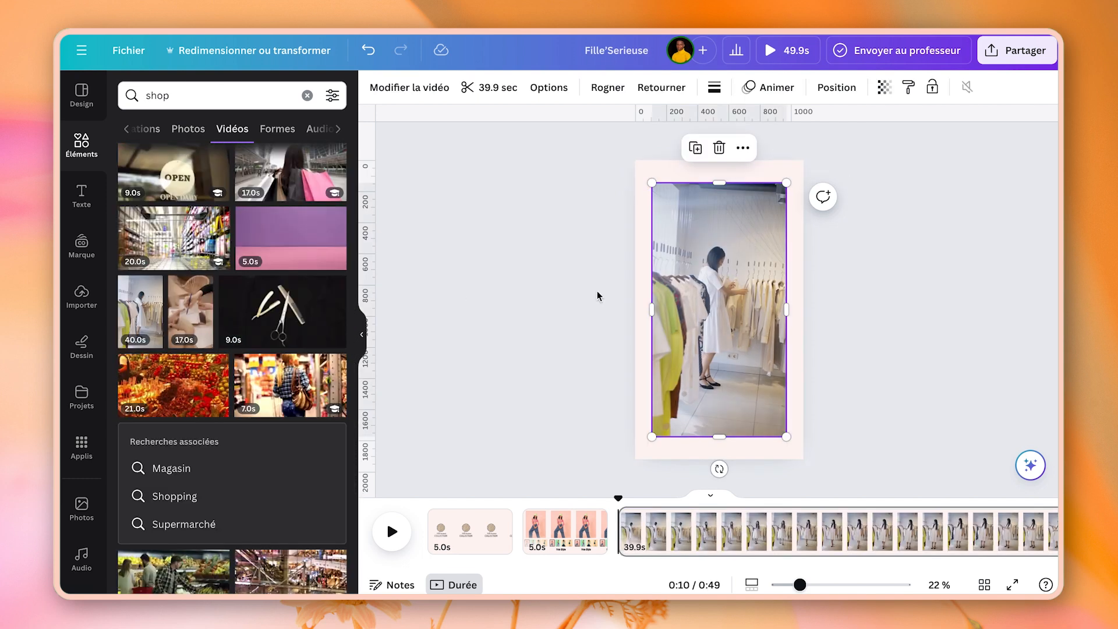
Enlarge the clothing-shop video to cover the whole third page and strongly reduce its opacity.
{"action": "mouse_move", "coordinate": [721, 320]}
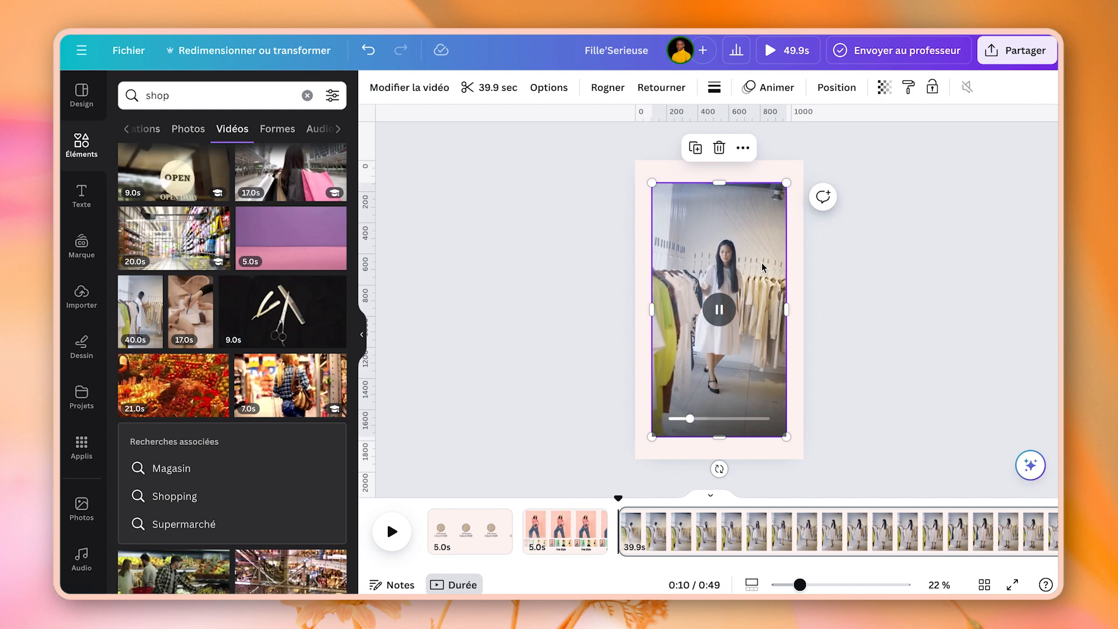
{"action": "left_click_drag", "start_coordinate": [641, 181], "coordinate": [621, 165]}
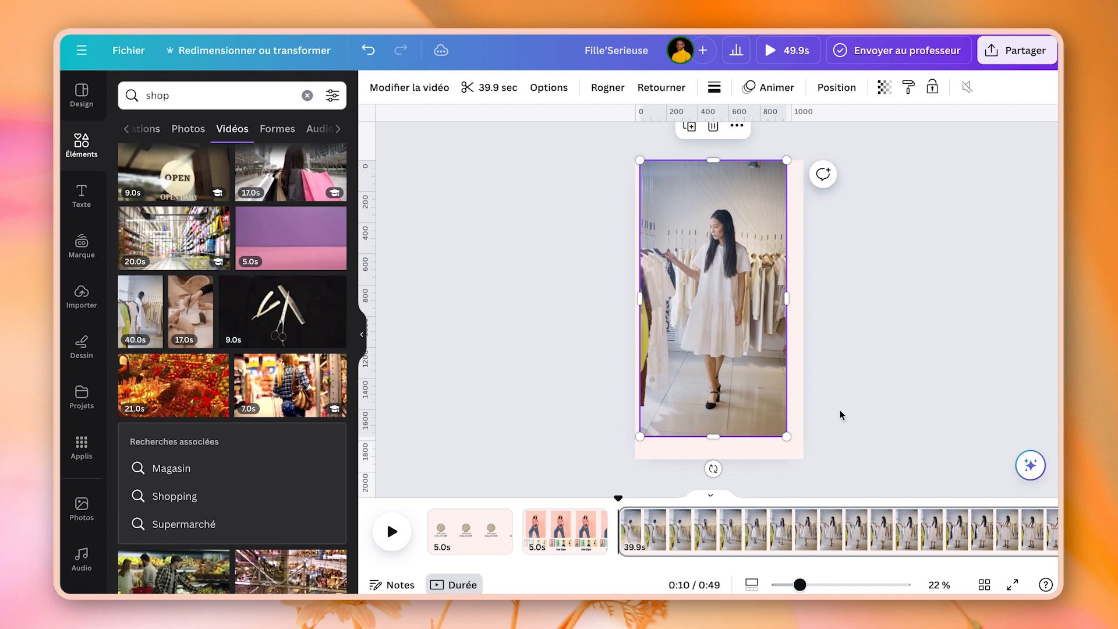
{"action": "left_click_drag", "start_coordinate": [787, 436], "coordinate": [804, 468]}
{"action": "left_click_drag", "start_coordinate": [643, 163], "coordinate": [632, 155]}
{"action": "left_click", "coordinate": [885, 87]}
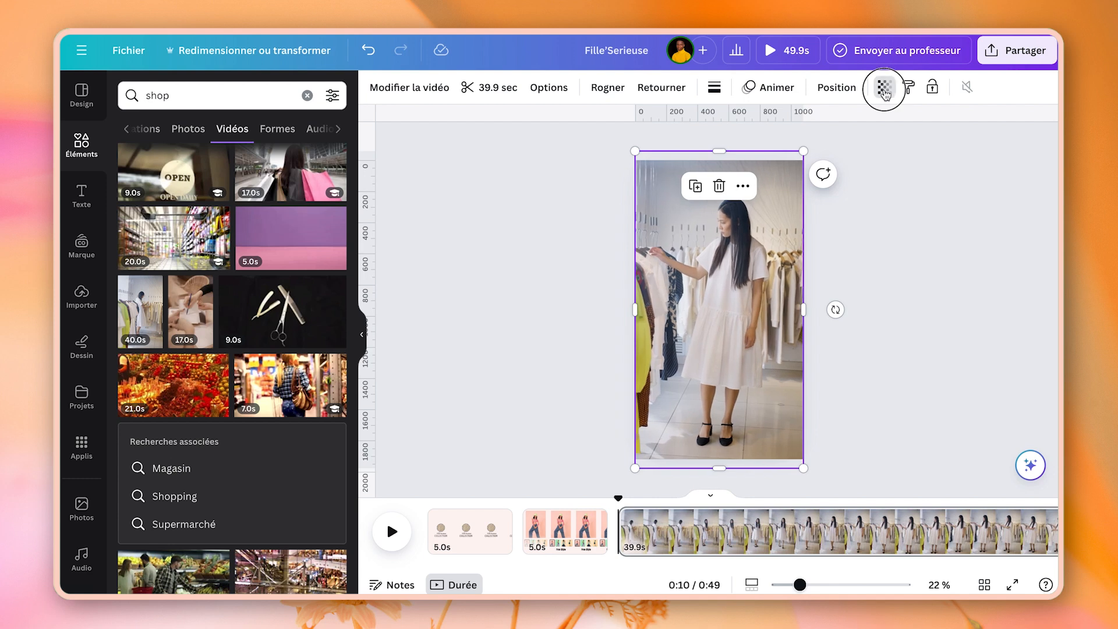
{"action": "left_click_drag", "start_coordinate": [844, 144], "coordinate": [768, 150]}
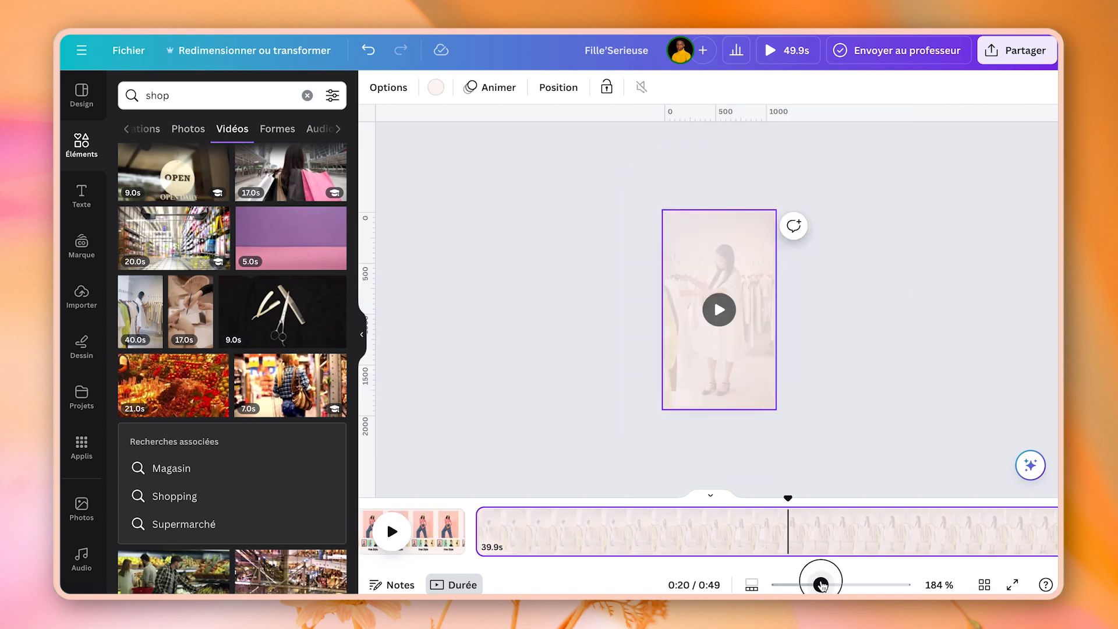
Trim the third page with the shop video to about 3.6 seconds on the timeline.
{"action": "left_click_drag", "start_coordinate": [821, 584], "coordinate": [783, 584]}
{"action": "left_click_drag", "start_coordinate": [885, 532], "coordinate": [566, 529]}
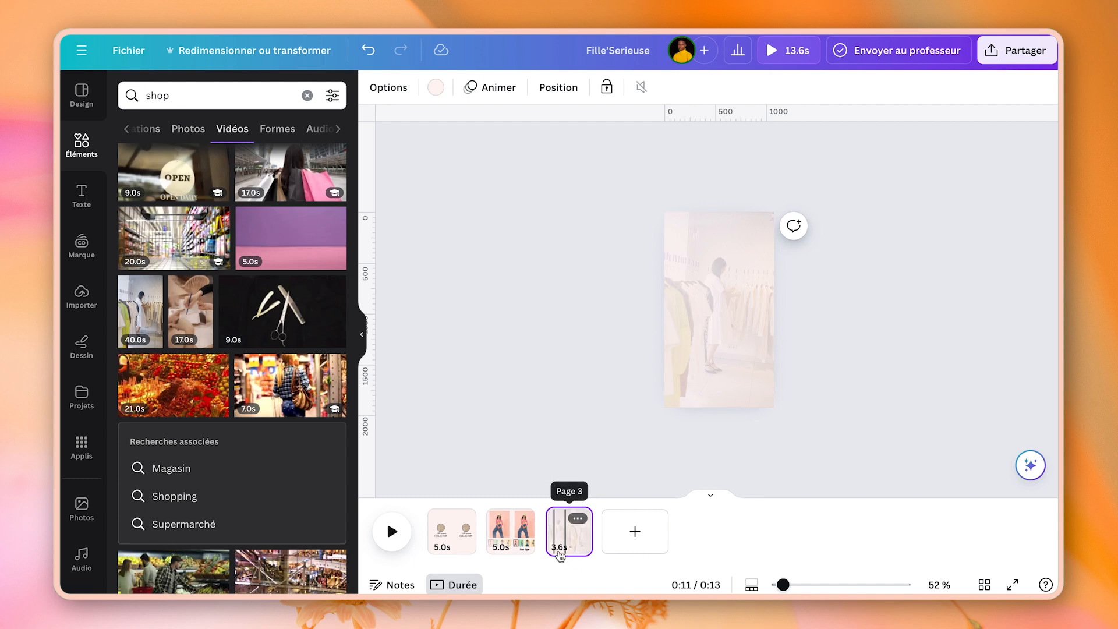
{"action": "left_click", "coordinate": [752, 585]}
{"action": "left_click_drag", "start_coordinate": [784, 585], "coordinate": [803, 585]}
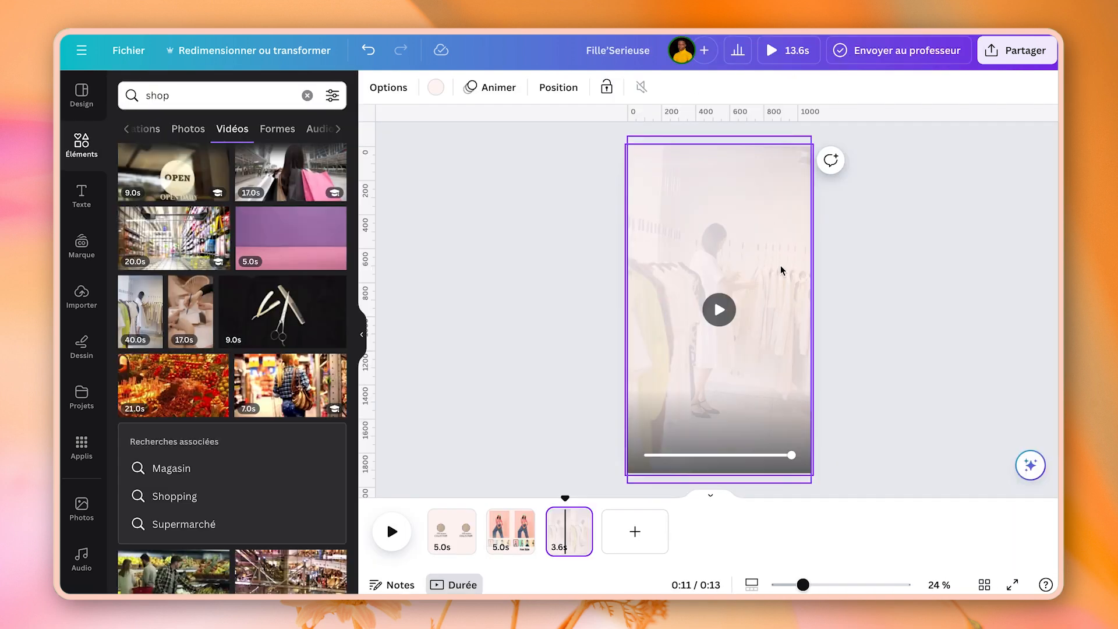
Place a copy of the round logo and the Fille'Serieuse COLLECTION text in the centre of the third page.
{"action": "left_click_drag", "start_coordinate": [672, 212], "coordinate": [796, 270]}
{"action": "left_click", "coordinate": [896, 255]}
{"action": "left_click_drag", "start_coordinate": [686, 289], "coordinate": [724, 326]}
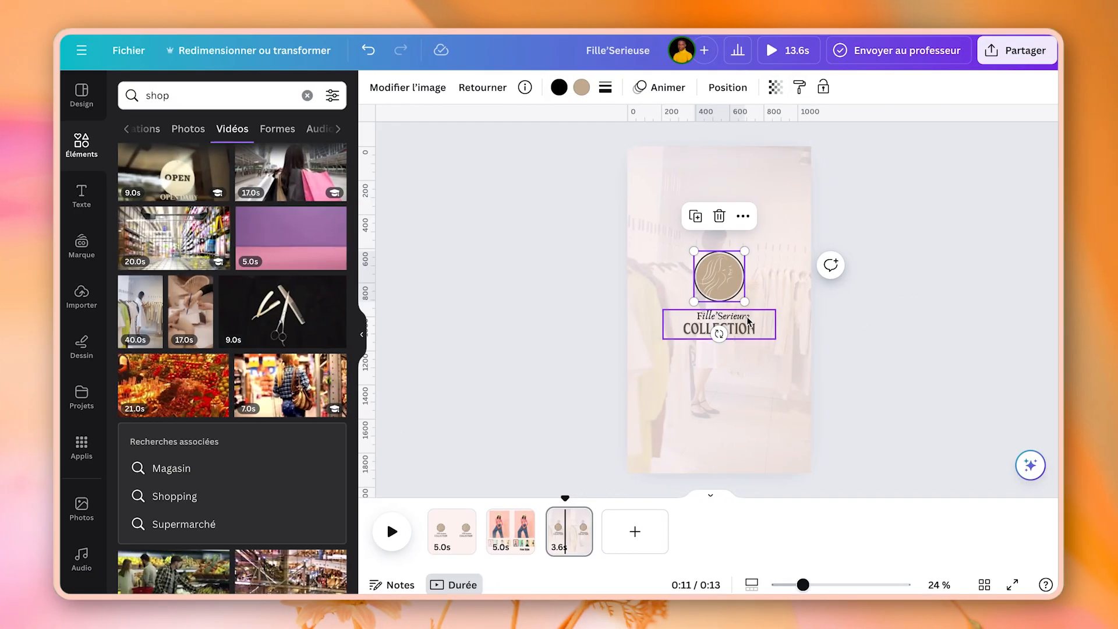
Replace the upper line of the third page's brand text with "Contactez Nous" and open the COLLECTION line for editing.
{"action": "left_click", "coordinate": [748, 319]}
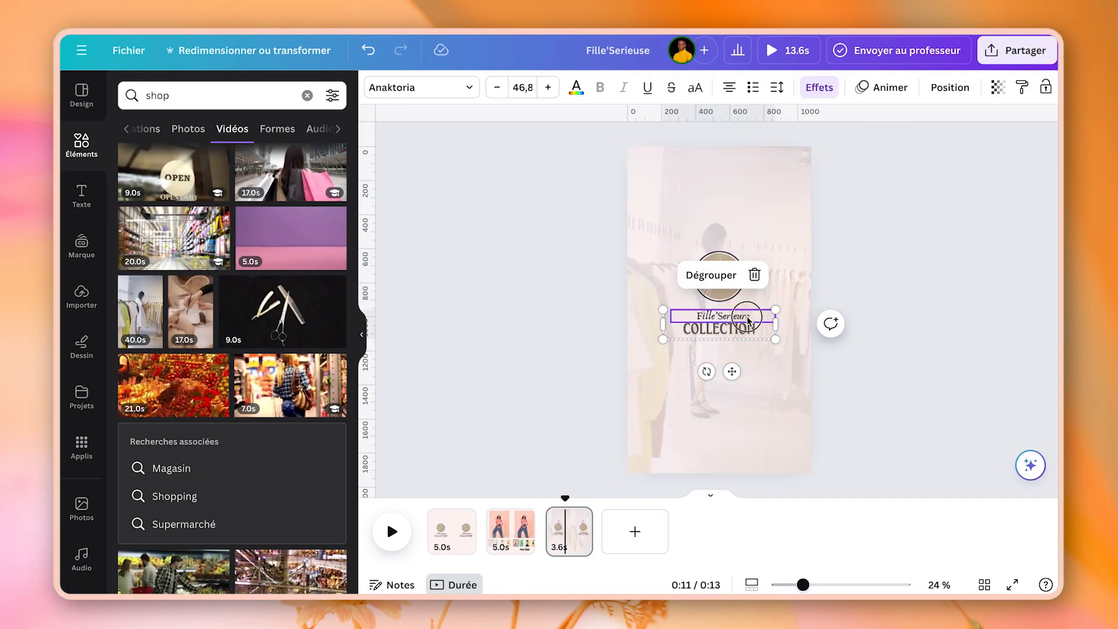
{"action": "double_click", "coordinate": [748, 318]}
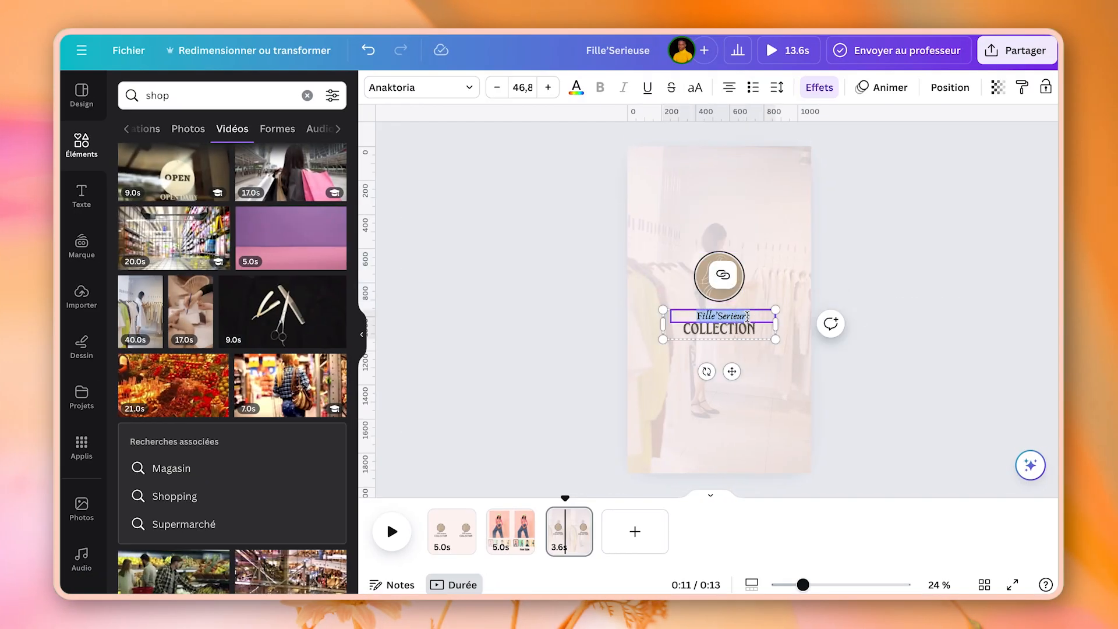
{"action": "type", "text": "C"}
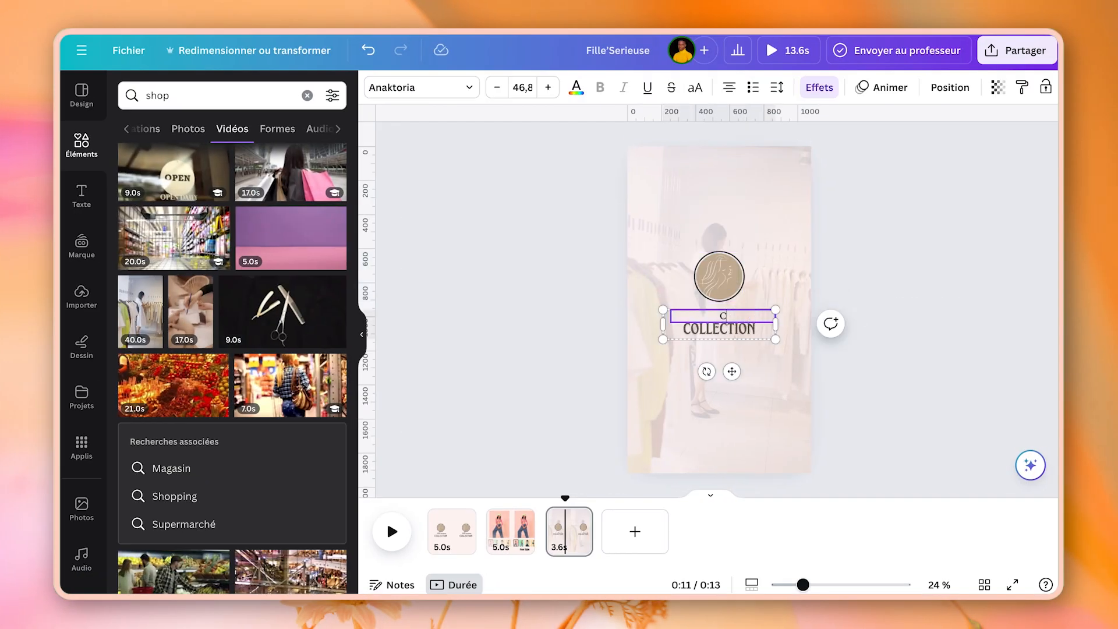
{"action": "type", "text": "ontactez Nous"}
{"action": "double_click", "coordinate": [750, 328]}
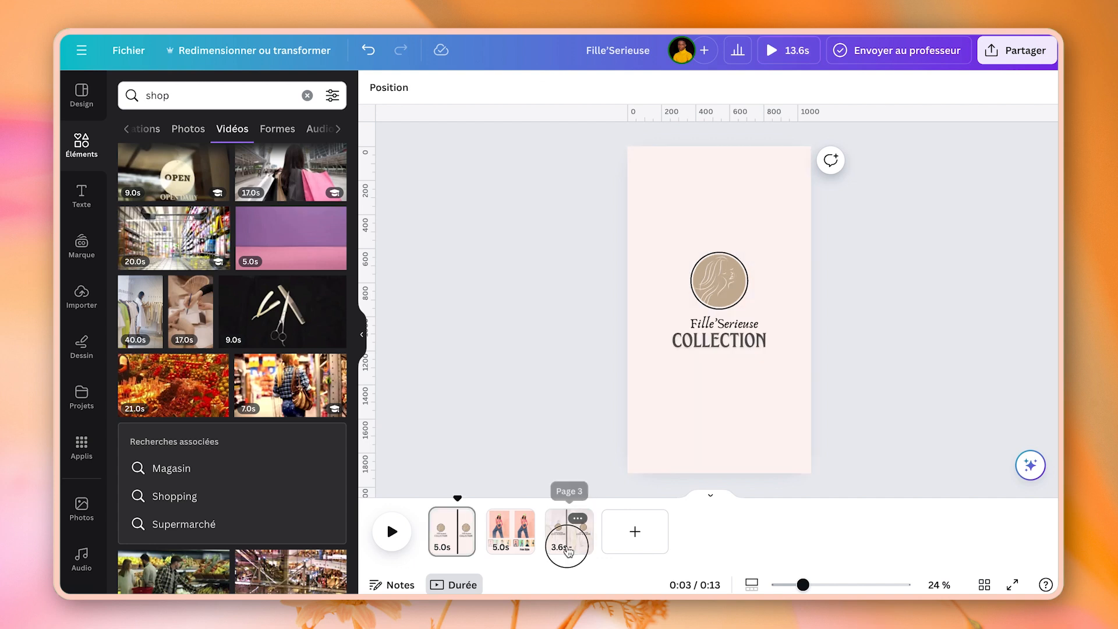
{"action": "left_click", "coordinate": [569, 541]}
{"action": "left_click", "coordinate": [521, 527]}
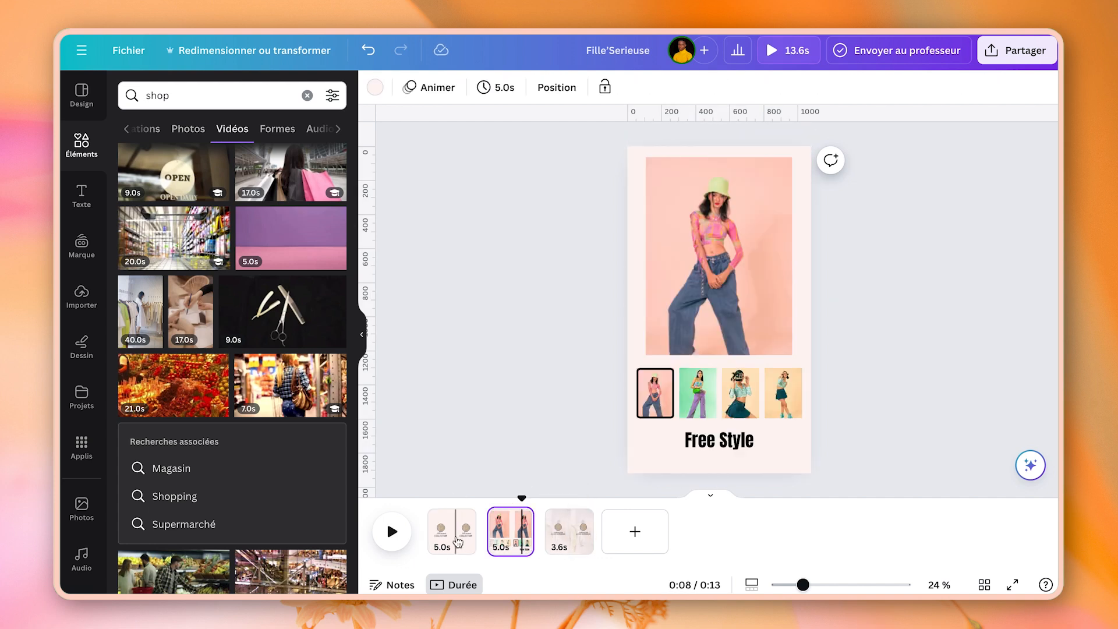
{"action": "left_click", "coordinate": [459, 541]}
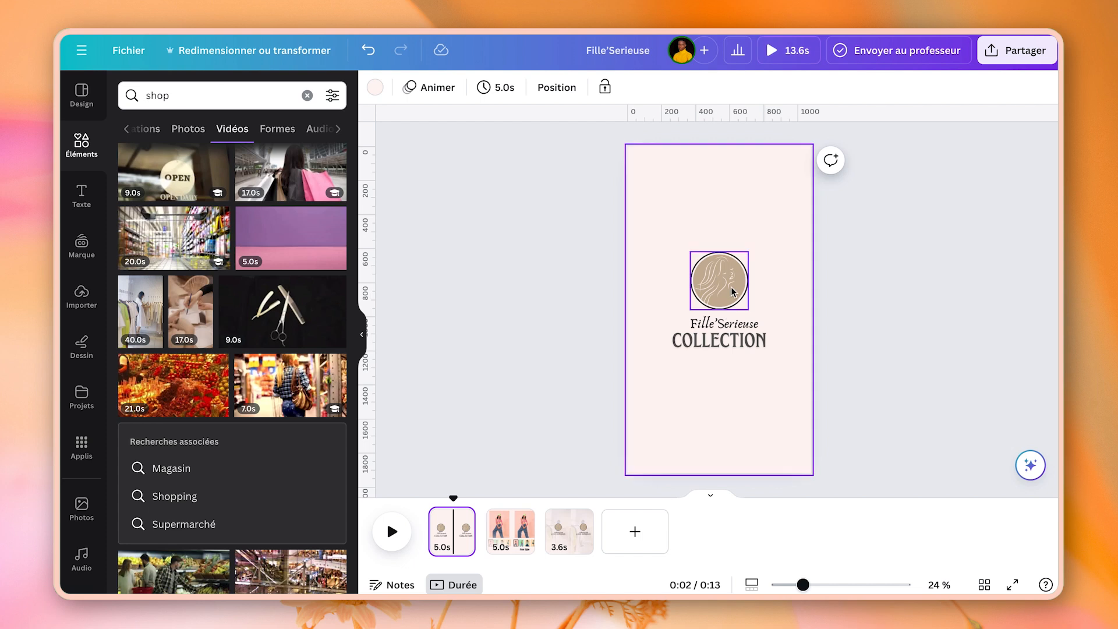
{"action": "left_click", "coordinate": [735, 341]}
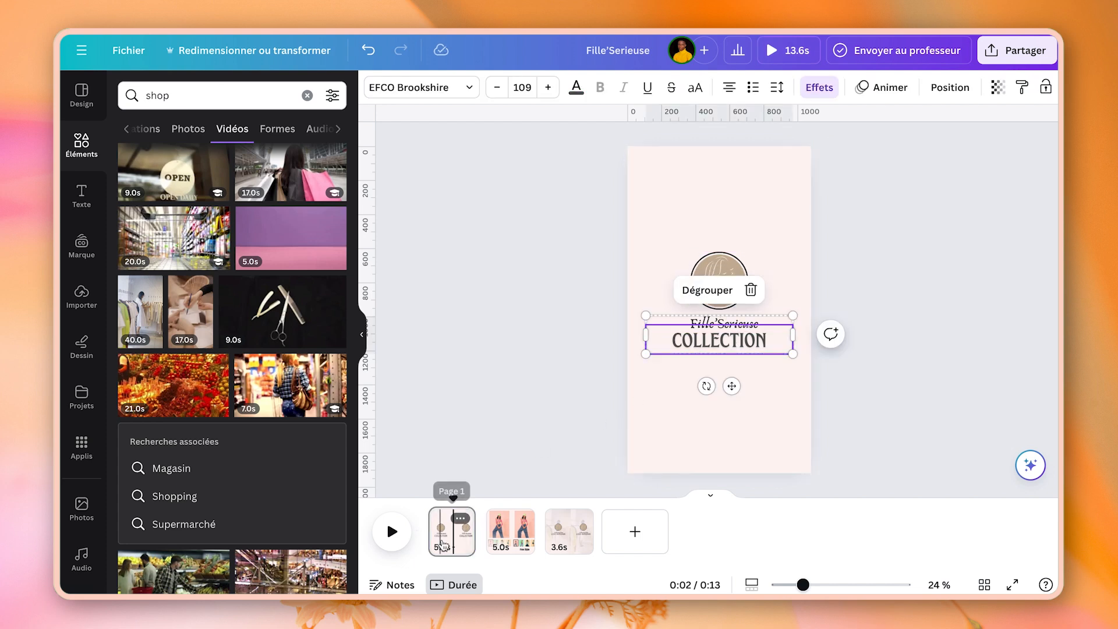
{"action": "left_click", "coordinate": [445, 505]}
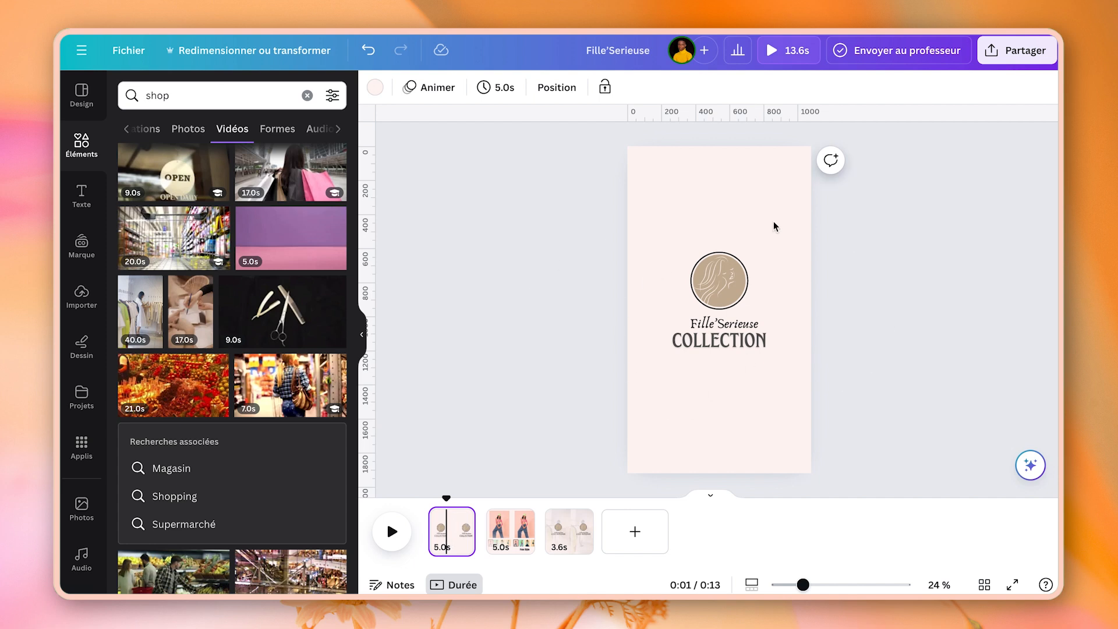
Apply the Amusant page animation to the first page and set it to play À l'entrée.
{"action": "left_click", "coordinate": [452, 539]}
{"action": "left_click", "coordinate": [437, 88]}
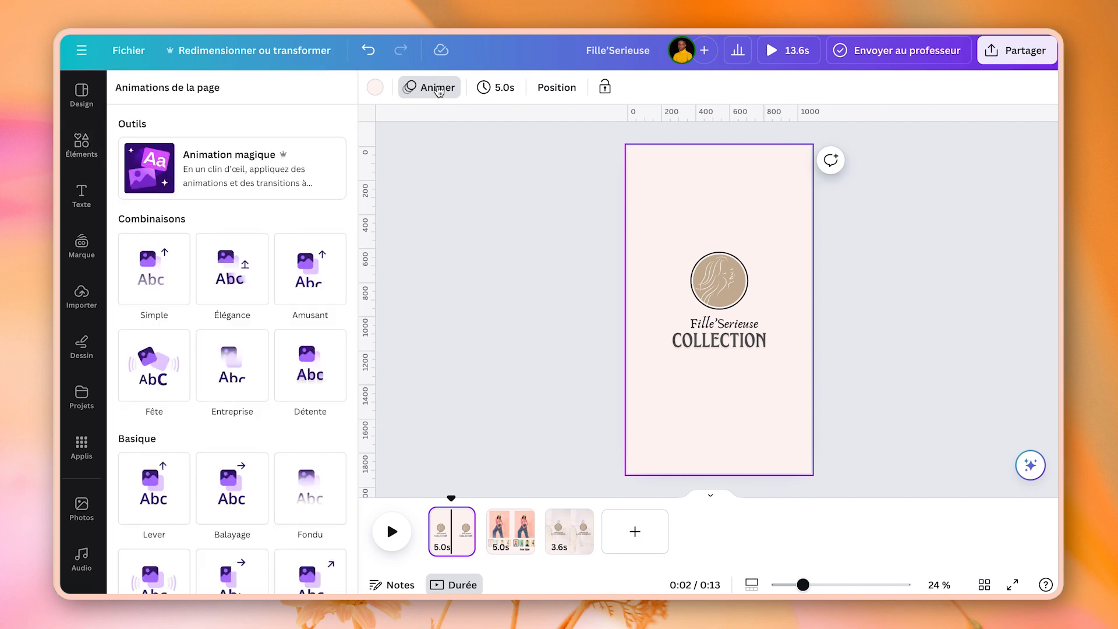
{"action": "scroll", "coordinate": [244, 429], "scroll_direction": "down", "scroll_amount": 1}
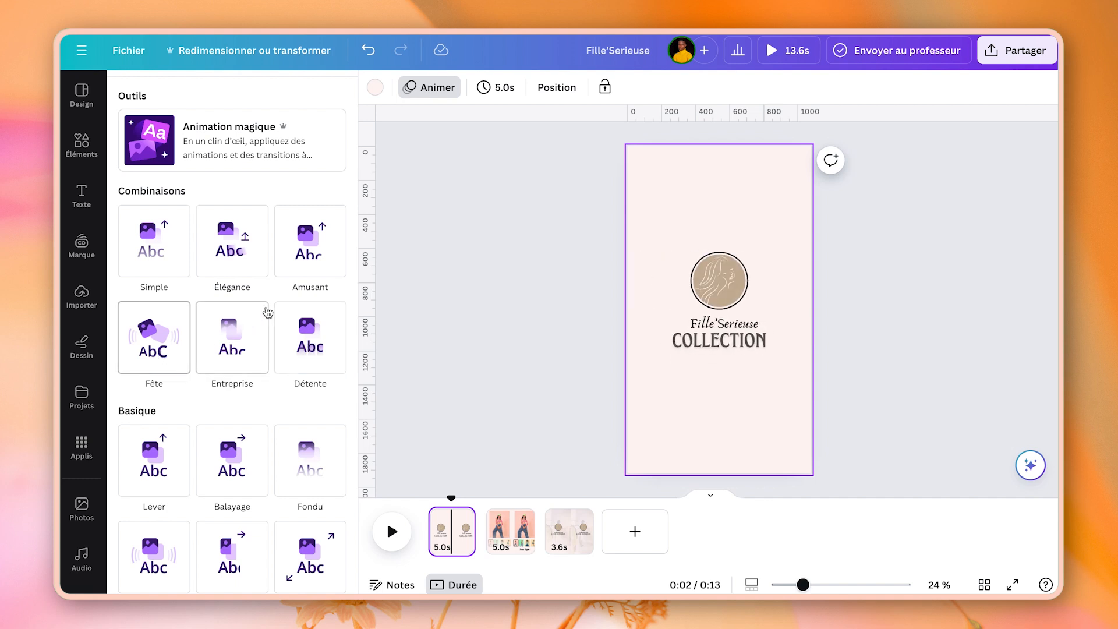
{"action": "left_click", "coordinate": [306, 252]}
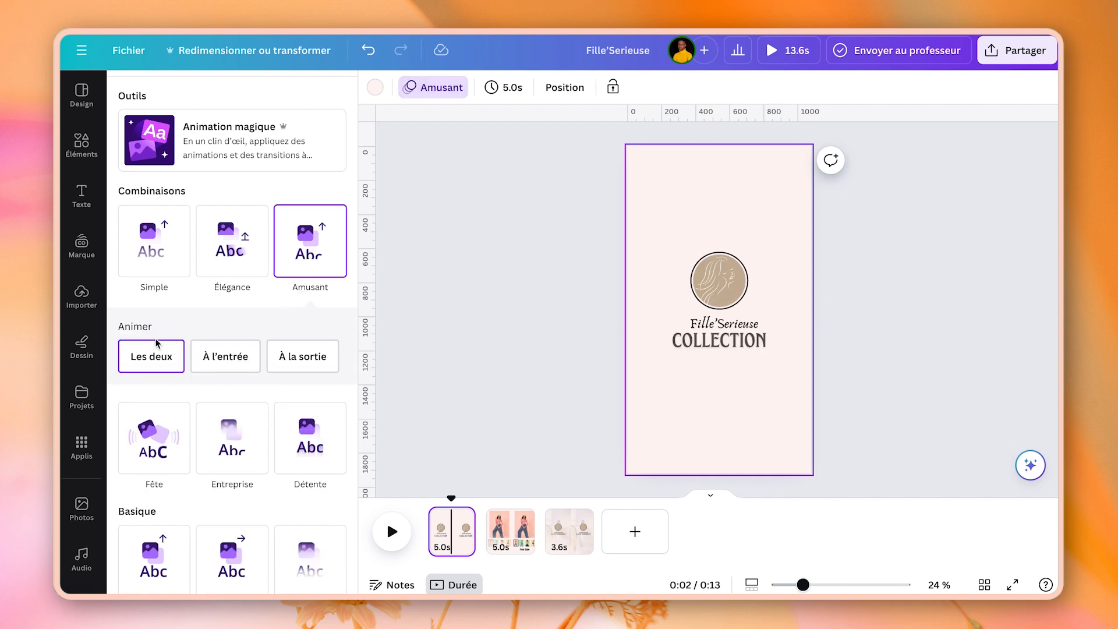
{"action": "left_click", "coordinate": [238, 361]}
Duplicate the second page with the product photo slider and reselect the original.
{"action": "left_click", "coordinate": [511, 533]}
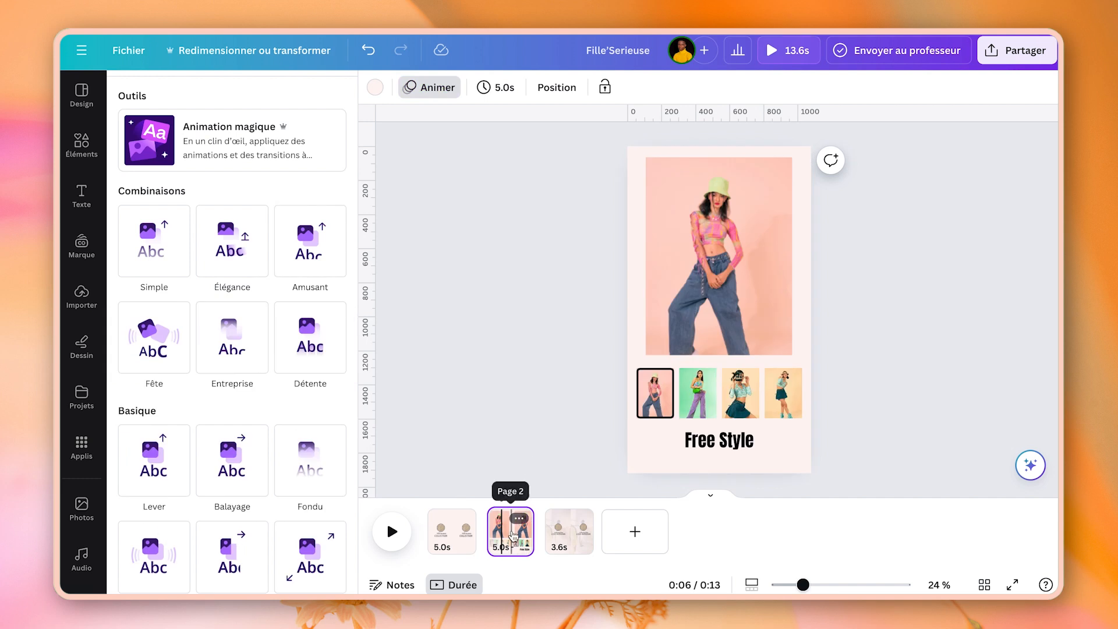
{"action": "key", "text": "ctrl+d"}
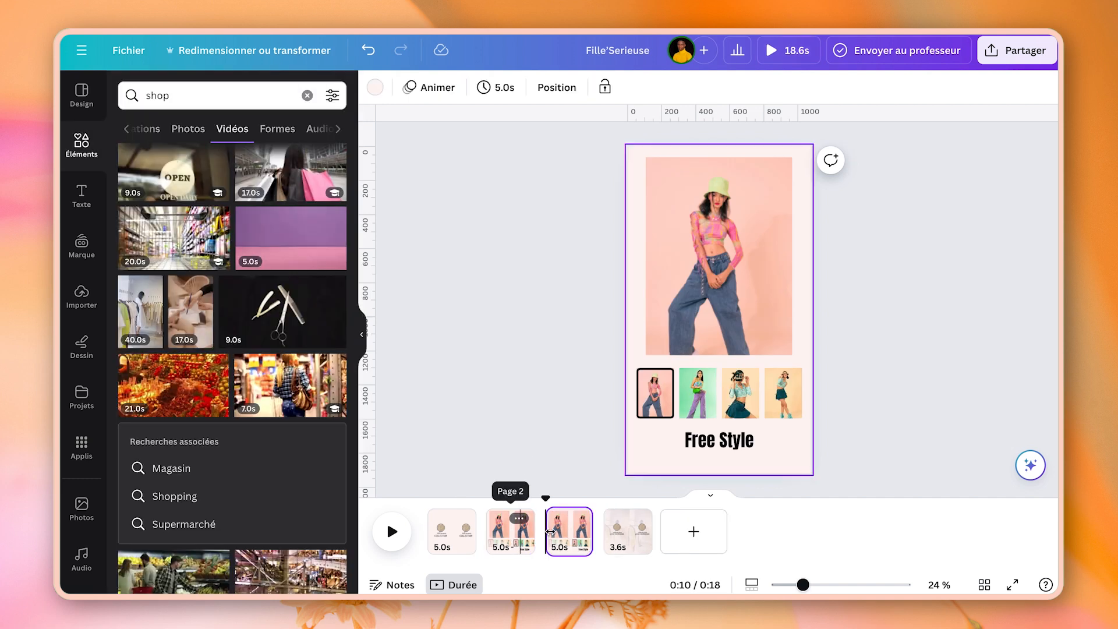
{"action": "left_click", "coordinate": [513, 530]}
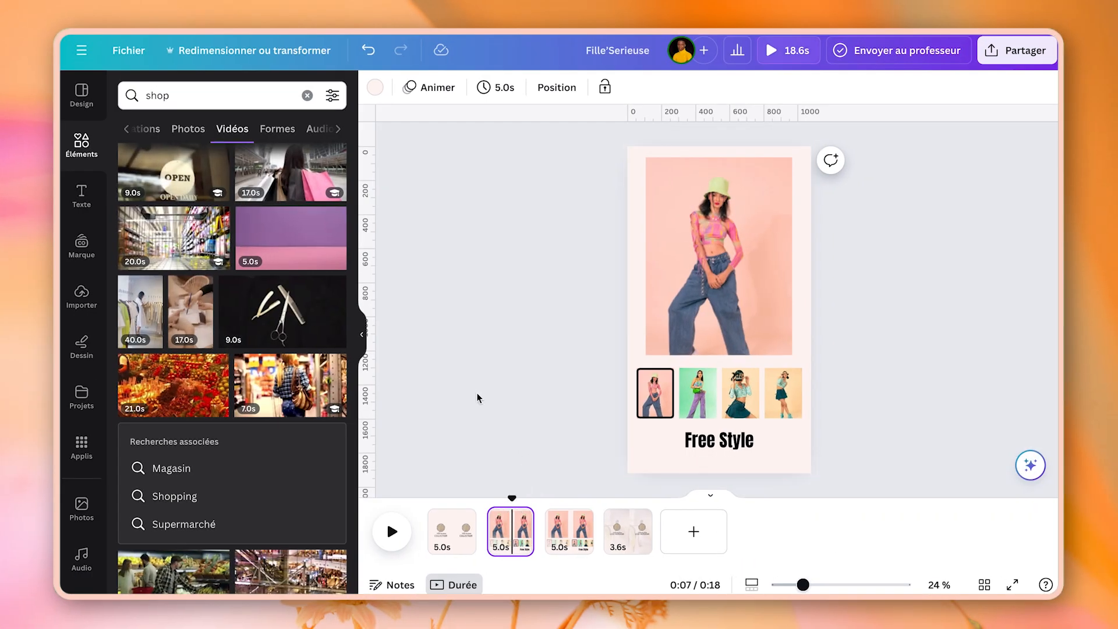
Apply the Élégance page animation to the second page and set it to play À l'entrée.
{"action": "left_click", "coordinate": [436, 89]}
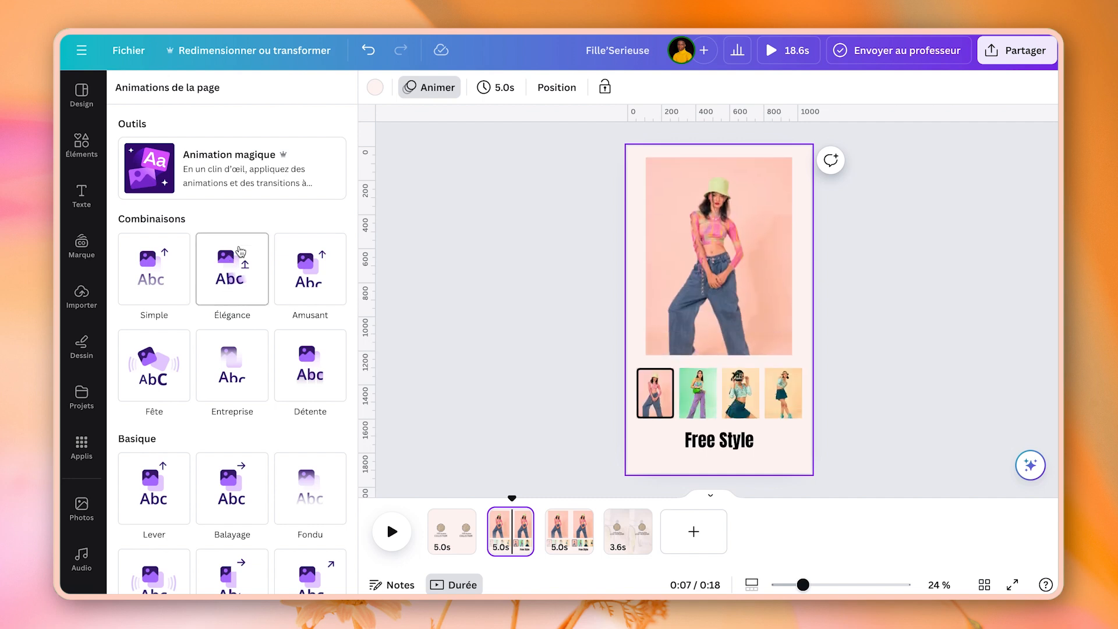
{"action": "left_click", "coordinate": [236, 272]}
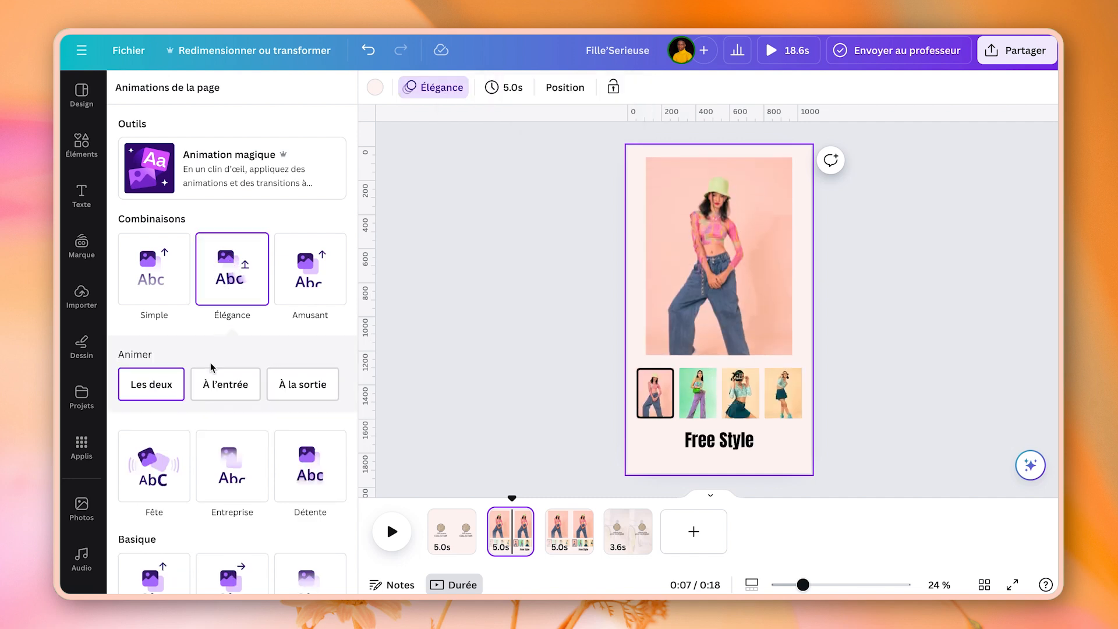
{"action": "left_click", "coordinate": [244, 386]}
{"action": "left_click", "coordinate": [570, 530]}
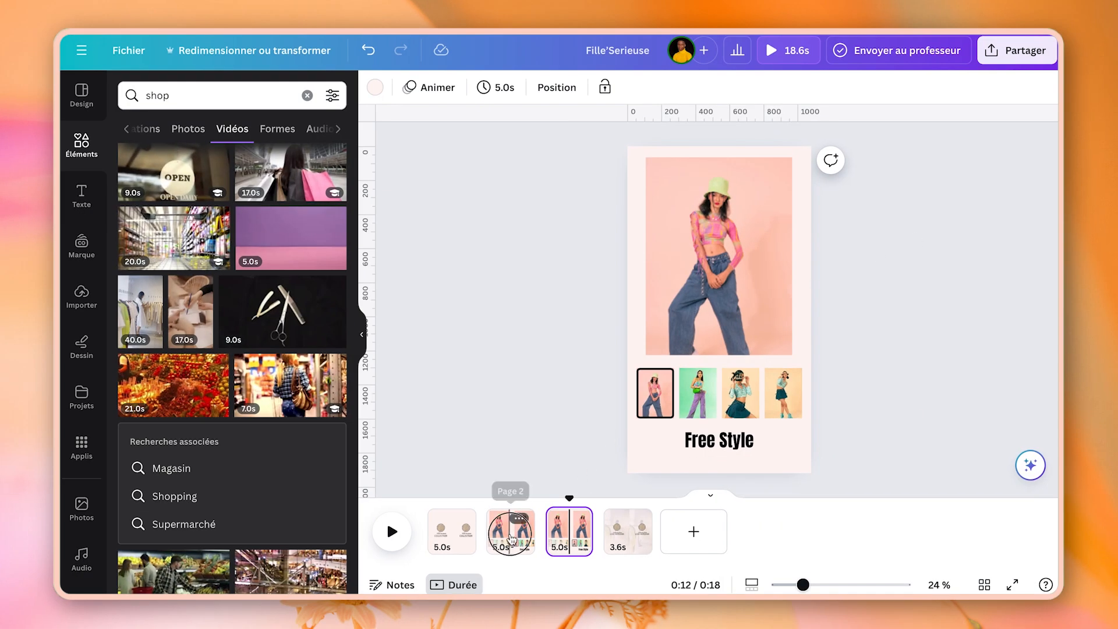
{"action": "left_click", "coordinate": [511, 537]}
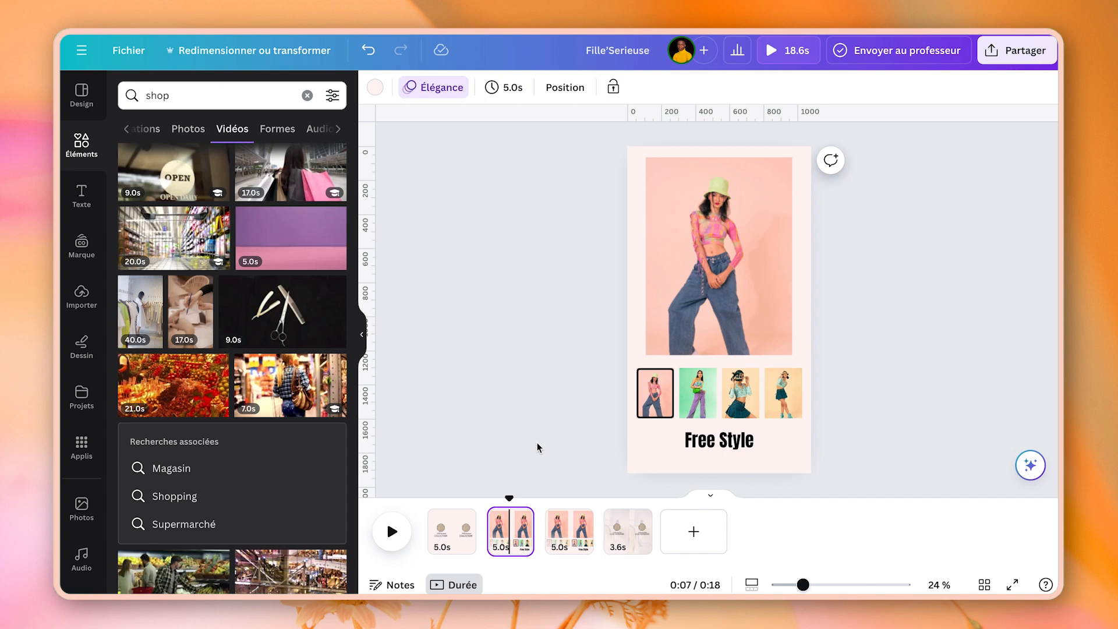
Add ruler guides along the upper, left and lower edges of the main photo on the third page.
{"action": "left_click", "coordinate": [571, 539]}
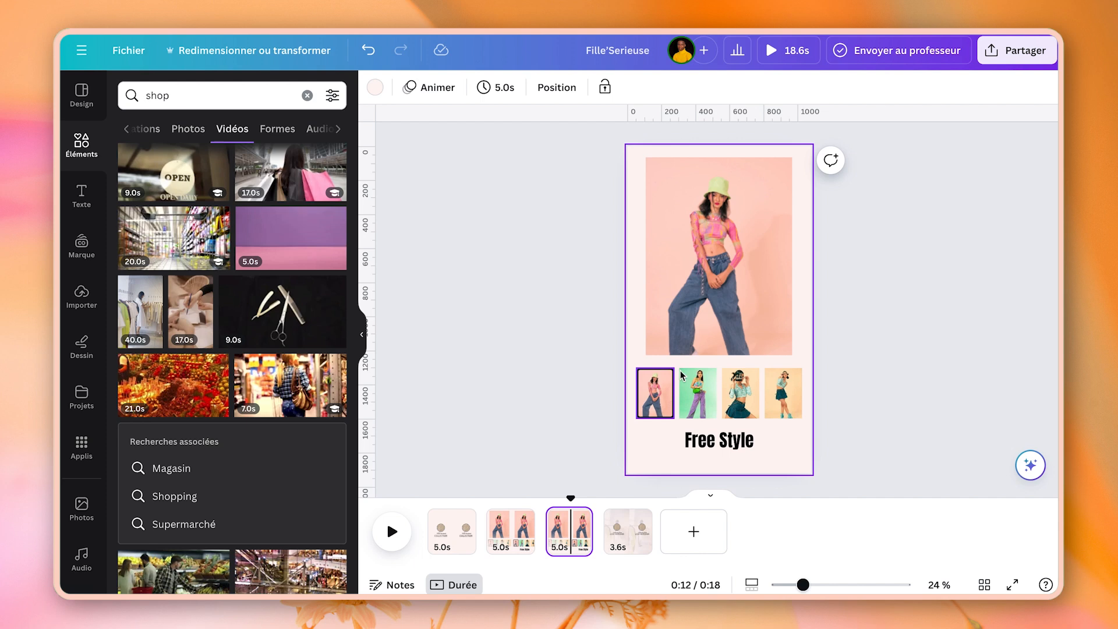
{"action": "left_click", "coordinate": [736, 271]}
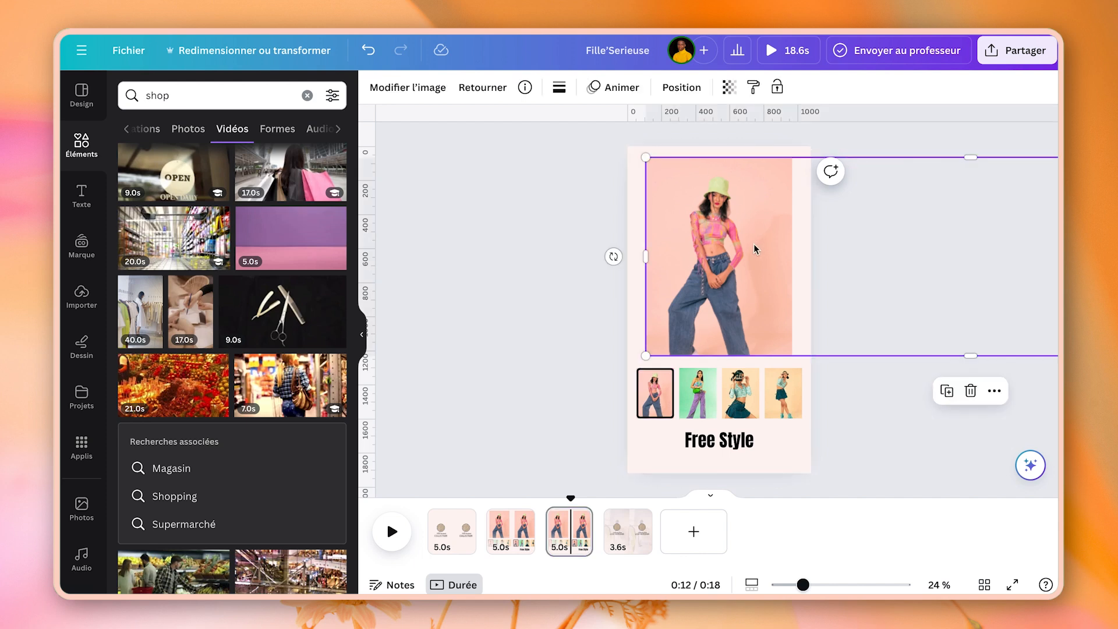
{"action": "left_click_drag", "start_coordinate": [751, 115], "coordinate": [753, 158]}
{"action": "left_click_drag", "start_coordinate": [366, 186], "coordinate": [646, 194]}
{"action": "left_click_drag", "start_coordinate": [560, 117], "coordinate": [603, 356]}
Slide the third page's large photo strip to the green-background photo and move the black frame onto the second thumbnail.
{"action": "left_click_drag", "start_coordinate": [725, 232], "coordinate": [558, 236]}
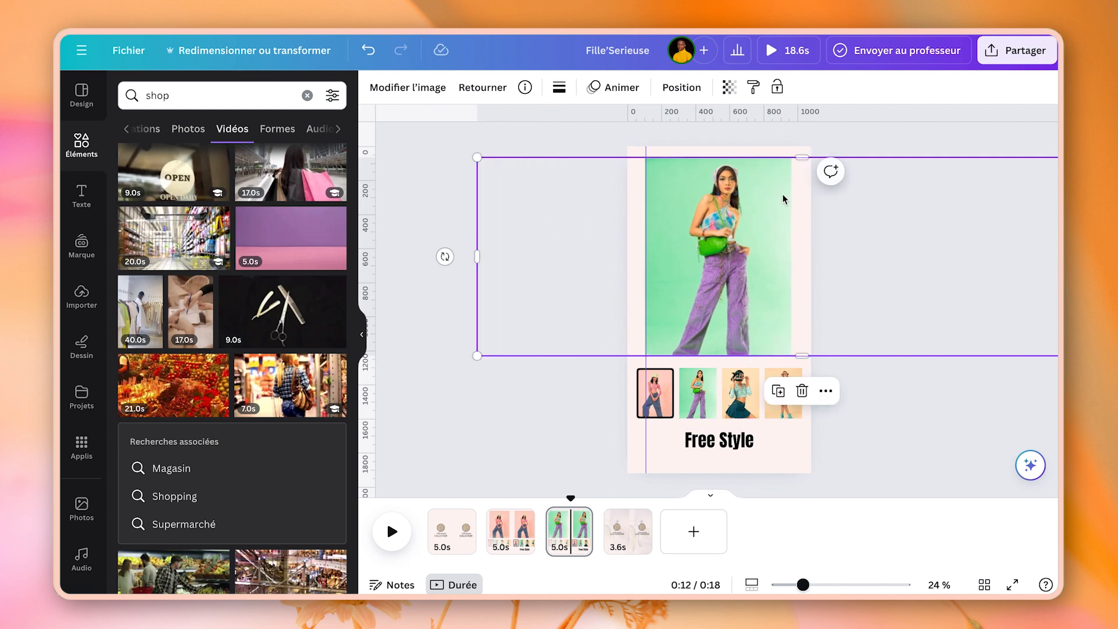
{"action": "left_click", "coordinate": [663, 399]}
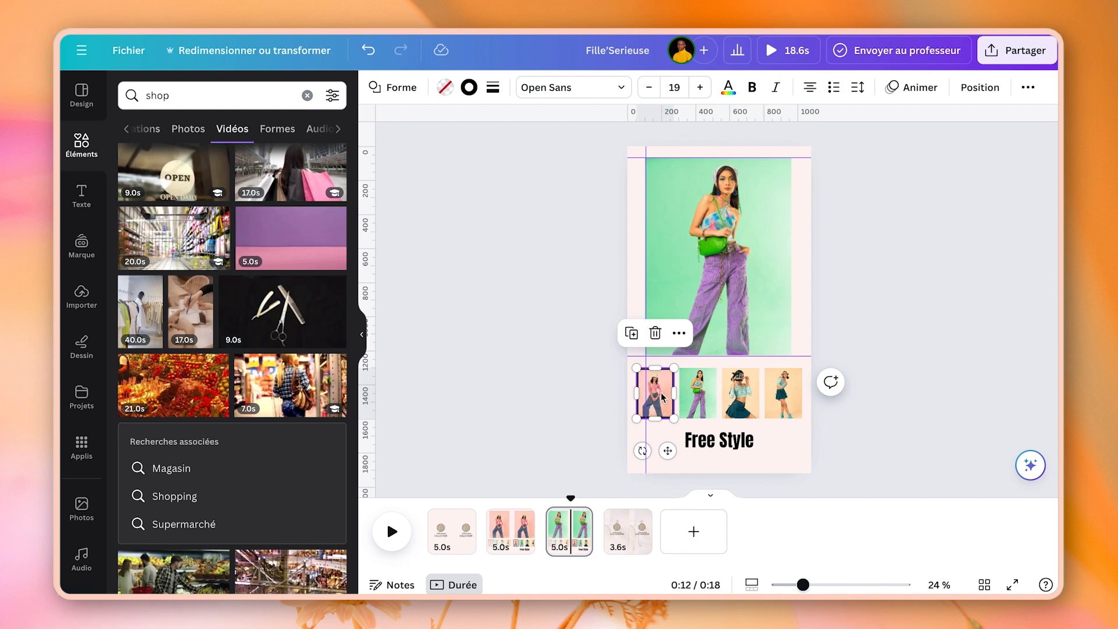
{"action": "left_click_drag", "start_coordinate": [662, 398], "coordinate": [697, 394]}
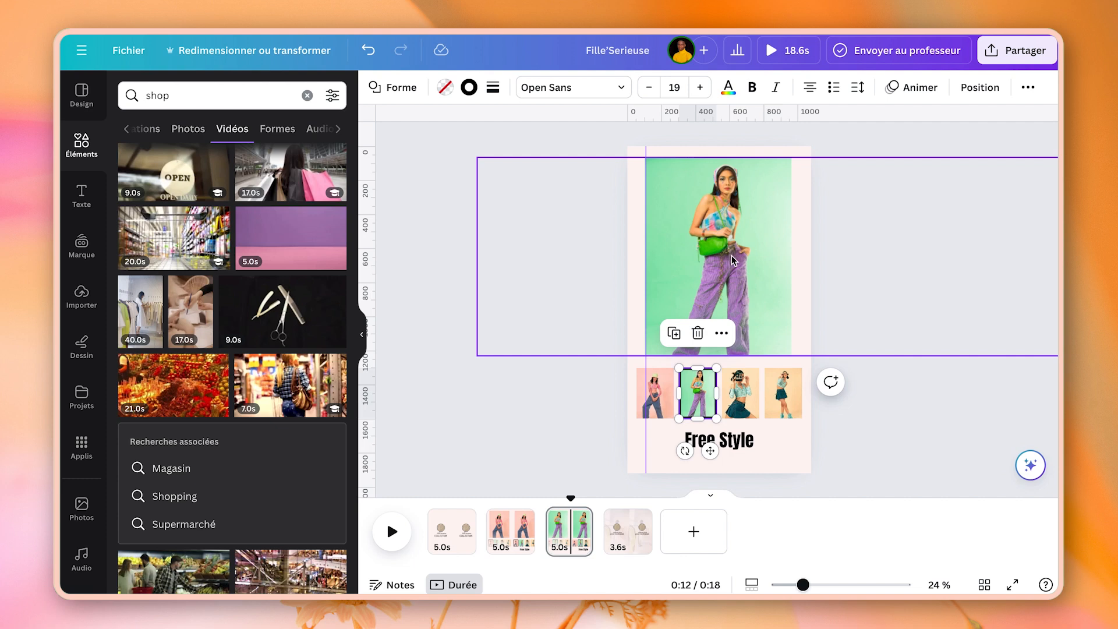
{"action": "left_click", "coordinate": [573, 449]}
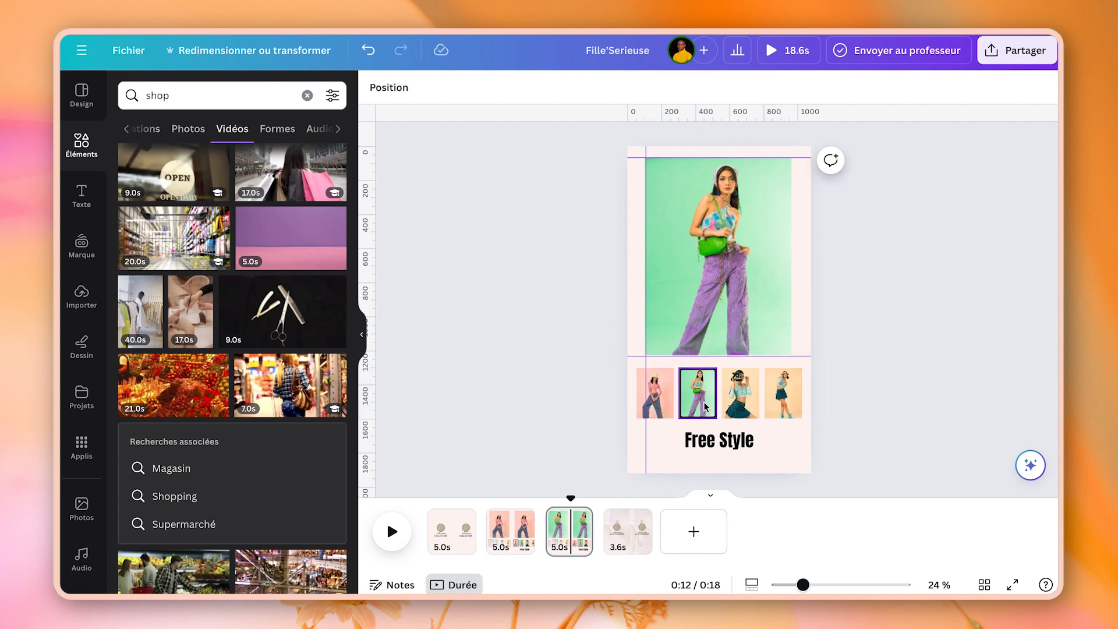
Change the third page's title to "Pretty Girl" and animate it with Successions set to À l'entrée.
{"action": "left_click", "coordinate": [722, 441]}
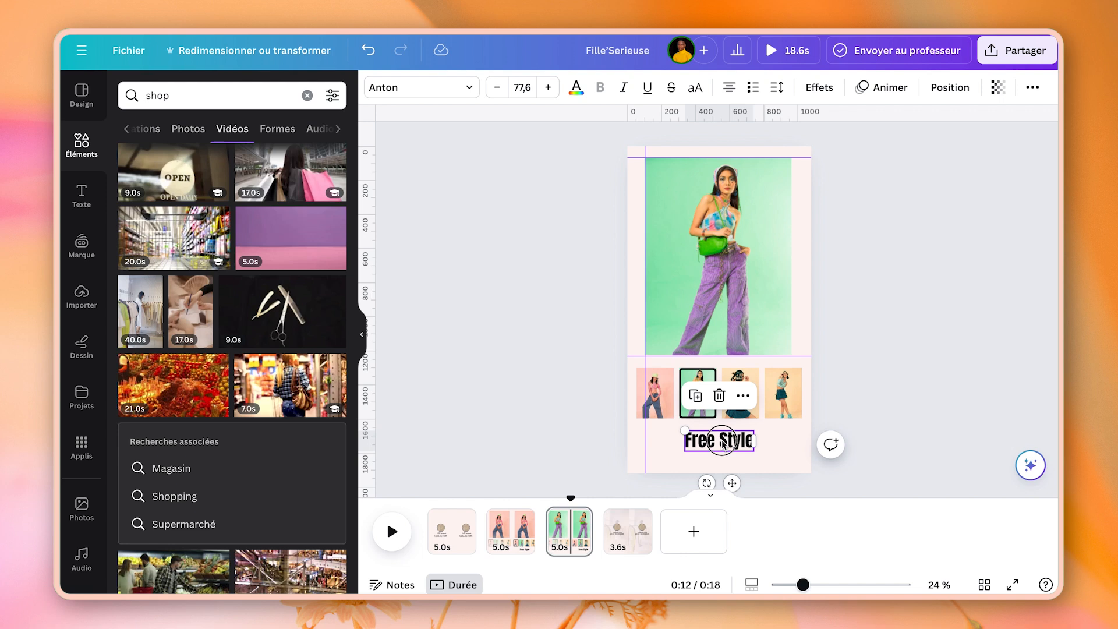
{"action": "left_click", "coordinate": [722, 441]}
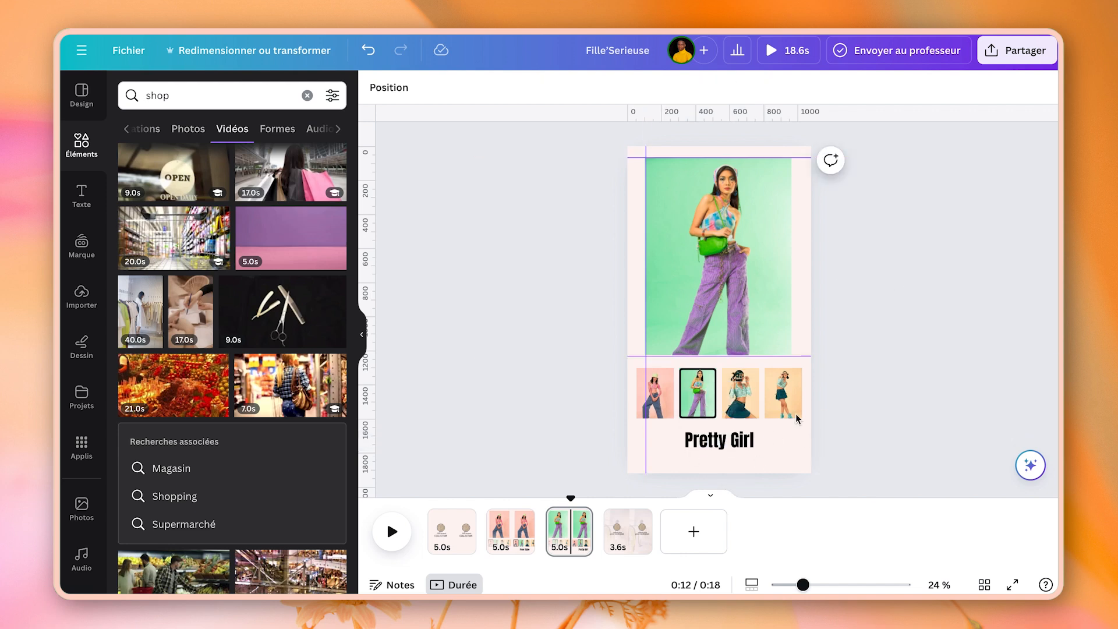
{"action": "left_click", "coordinate": [746, 443]}
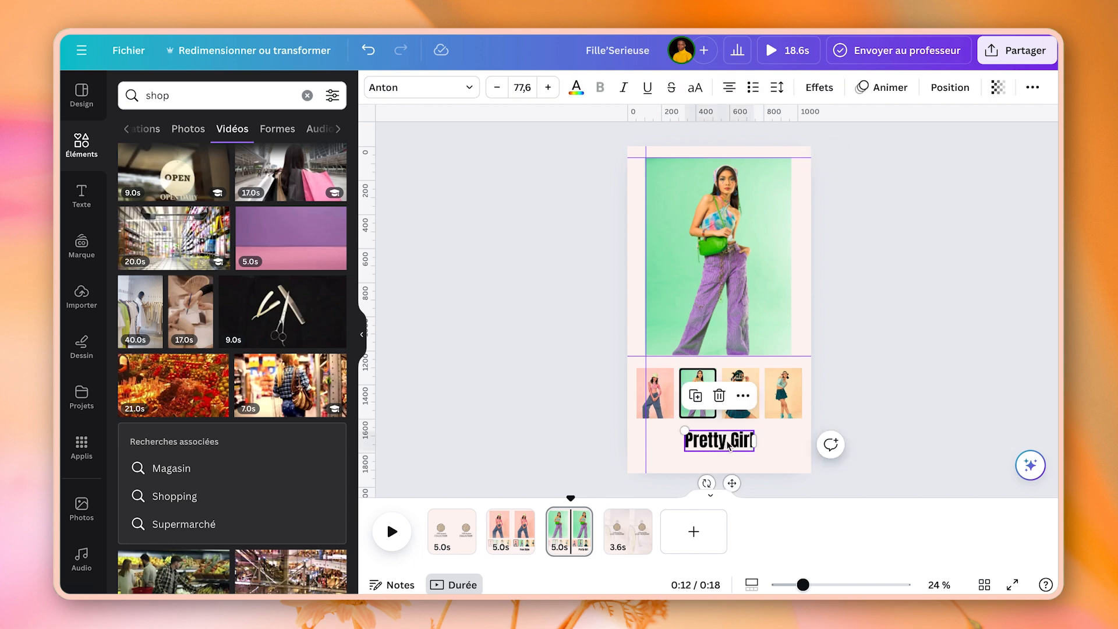
{"action": "left_click", "coordinate": [889, 88]}
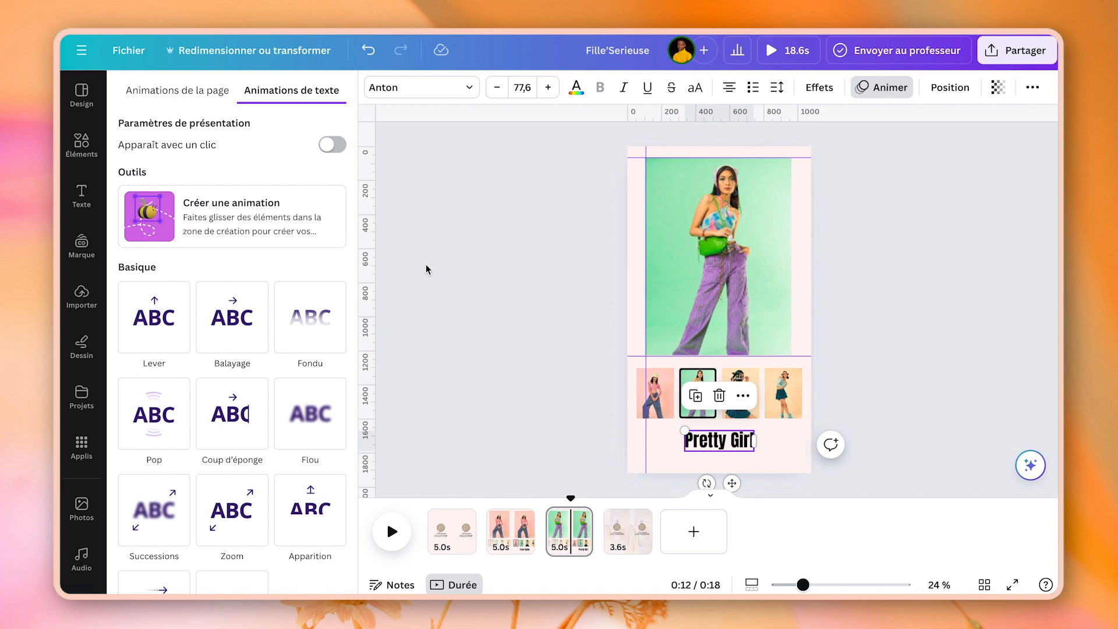
{"action": "scroll", "coordinate": [229, 392], "scroll_direction": "down", "scroll_amount": 2}
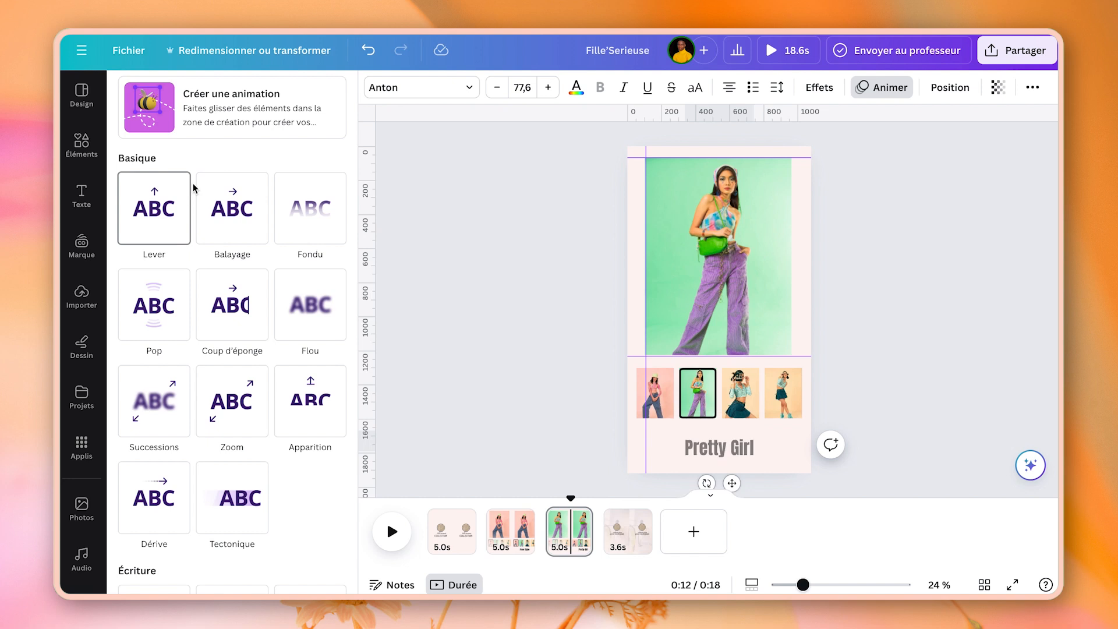
{"action": "left_click", "coordinate": [153, 419]}
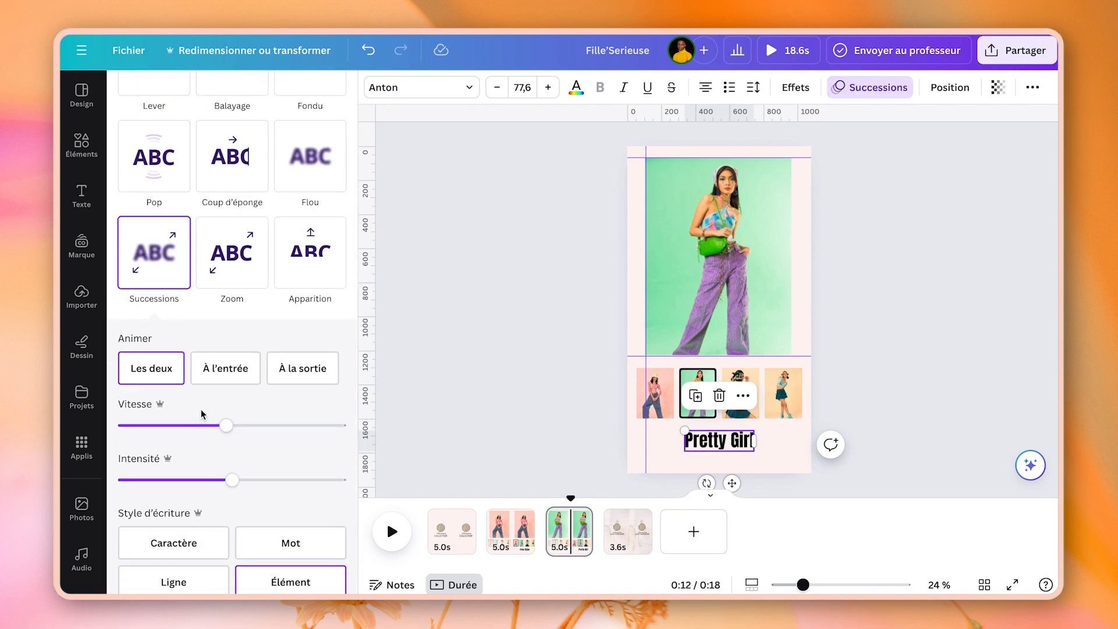
{"action": "left_click", "coordinate": [230, 369]}
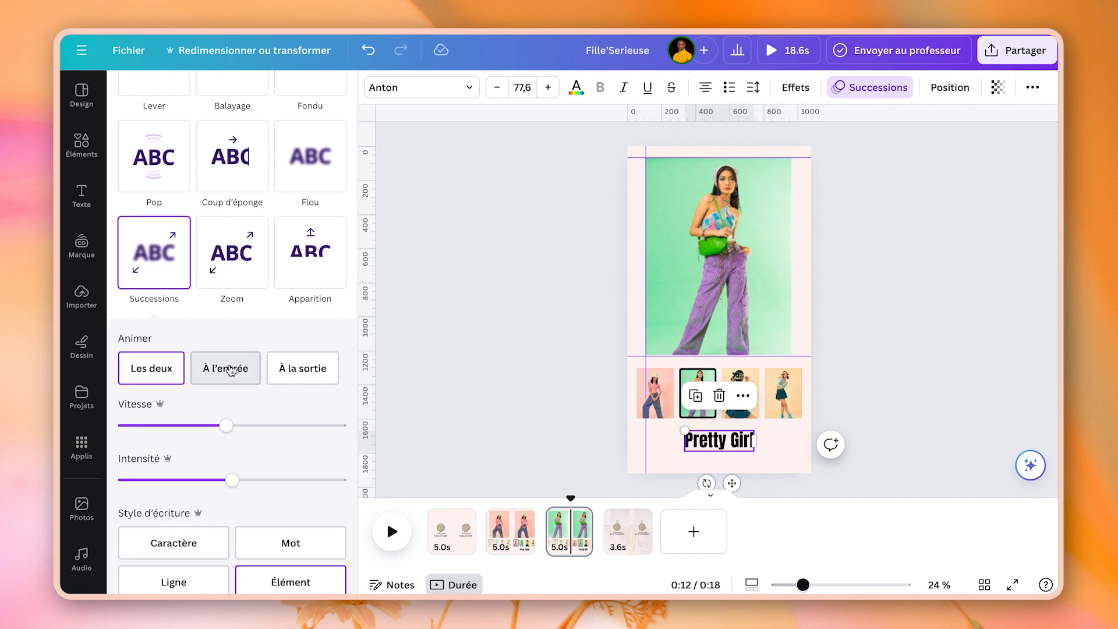
{"action": "left_click", "coordinate": [252, 372]}
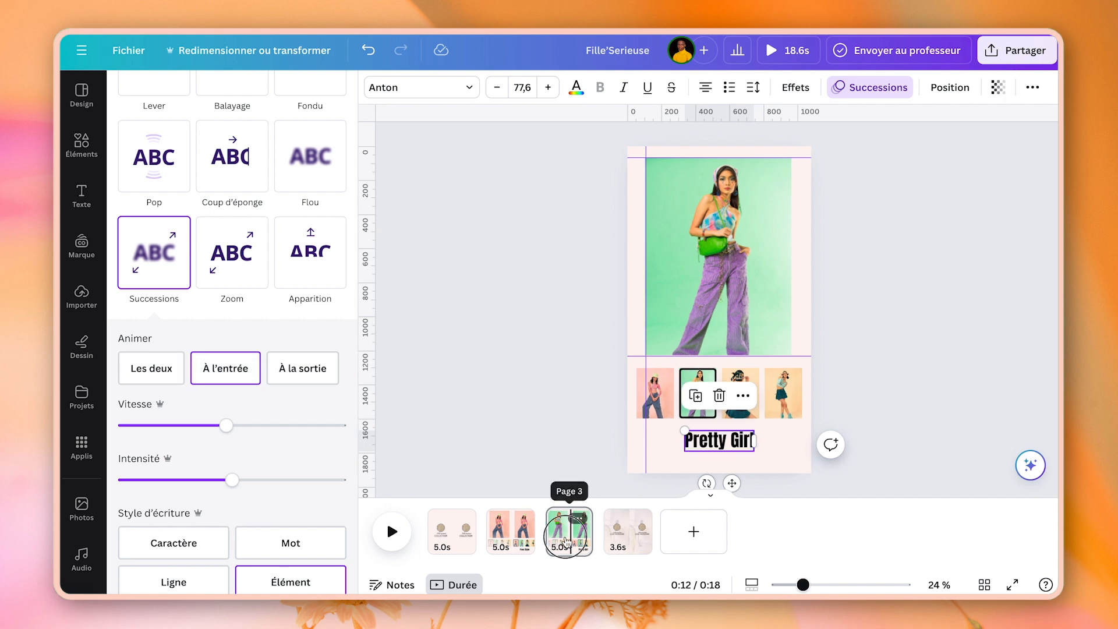
Duplicate the third page with the green-background photo and select the copy.
{"action": "left_click", "coordinate": [566, 541]}
{"action": "key", "text": "ctrl+d"}
{"action": "left_click", "coordinate": [566, 540]}
{"action": "left_click", "coordinate": [629, 539]}
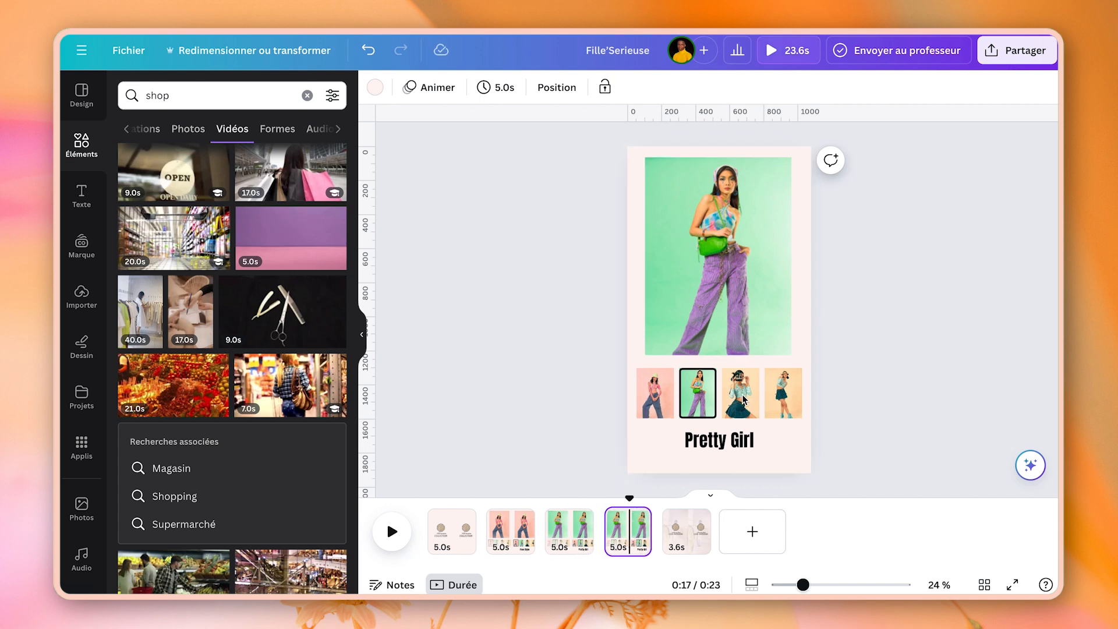
Slide the fourth page's large photo strip to the model holding a camera and move the black frame onto the third thumbnail.
{"action": "left_click", "coordinate": [734, 275]}
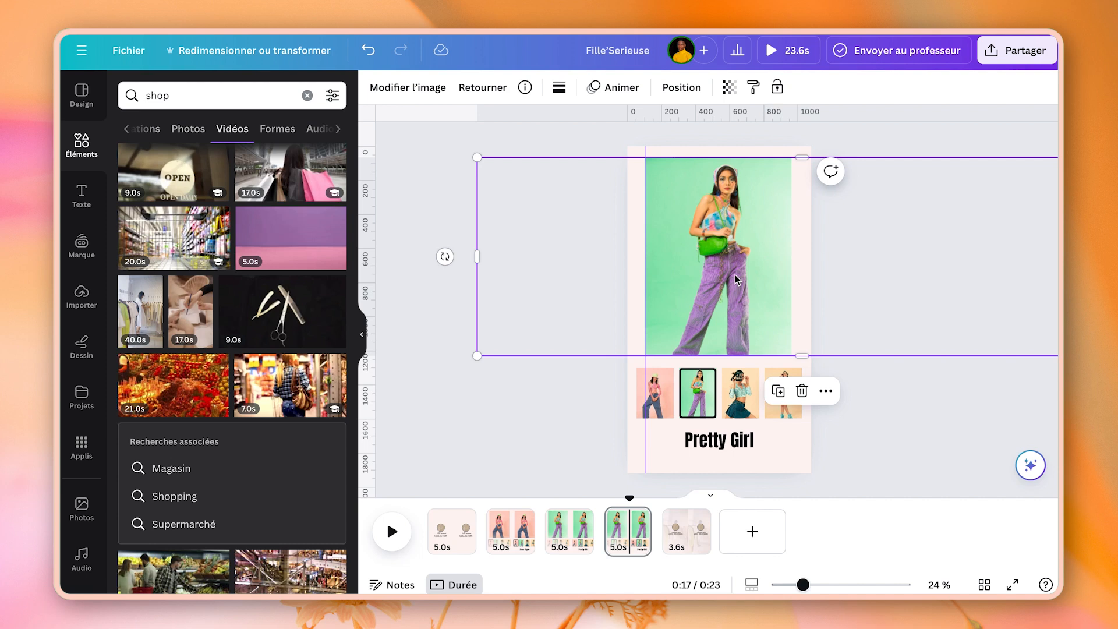
{"action": "left_click_drag", "start_coordinate": [735, 279], "coordinate": [568, 276]}
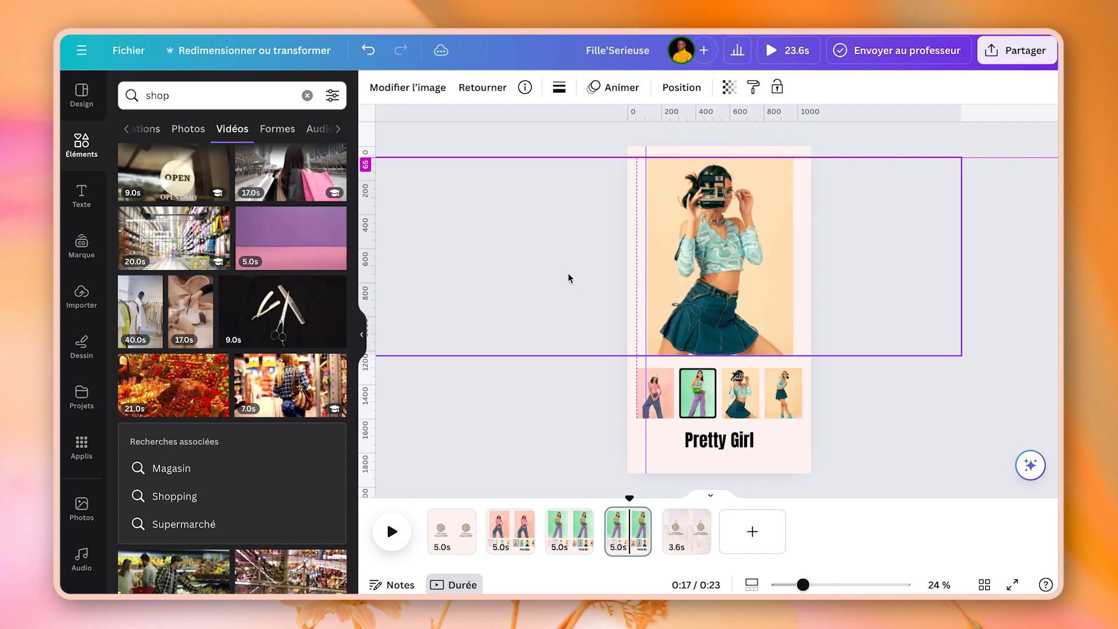
{"action": "left_click", "coordinate": [736, 393]}
{"action": "left_click", "coordinate": [698, 394]}
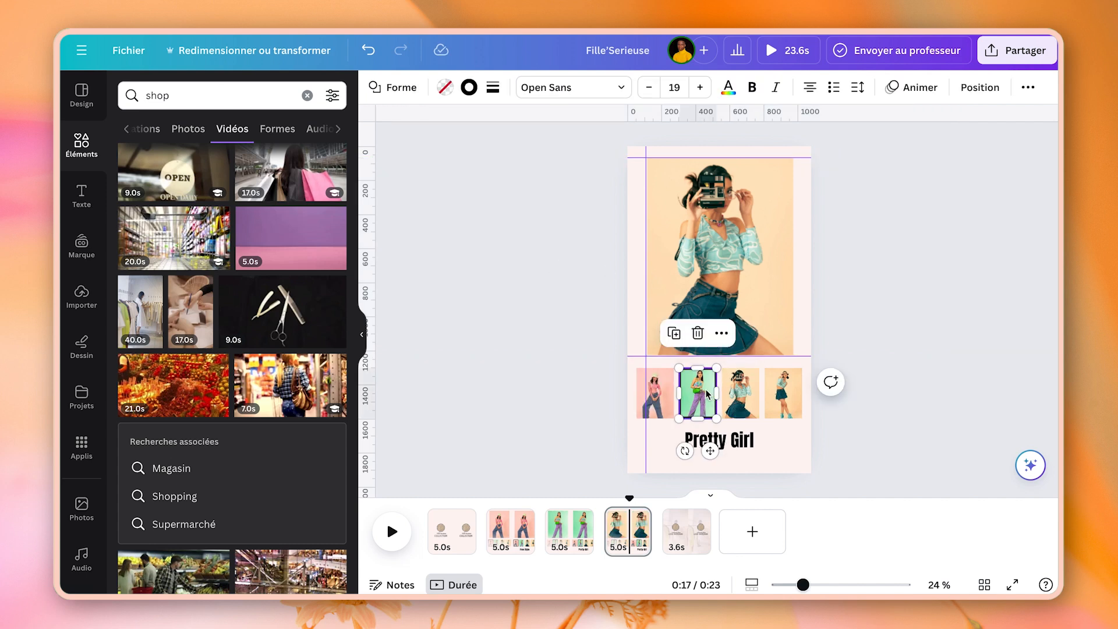
{"action": "left_click", "coordinate": [737, 393]}
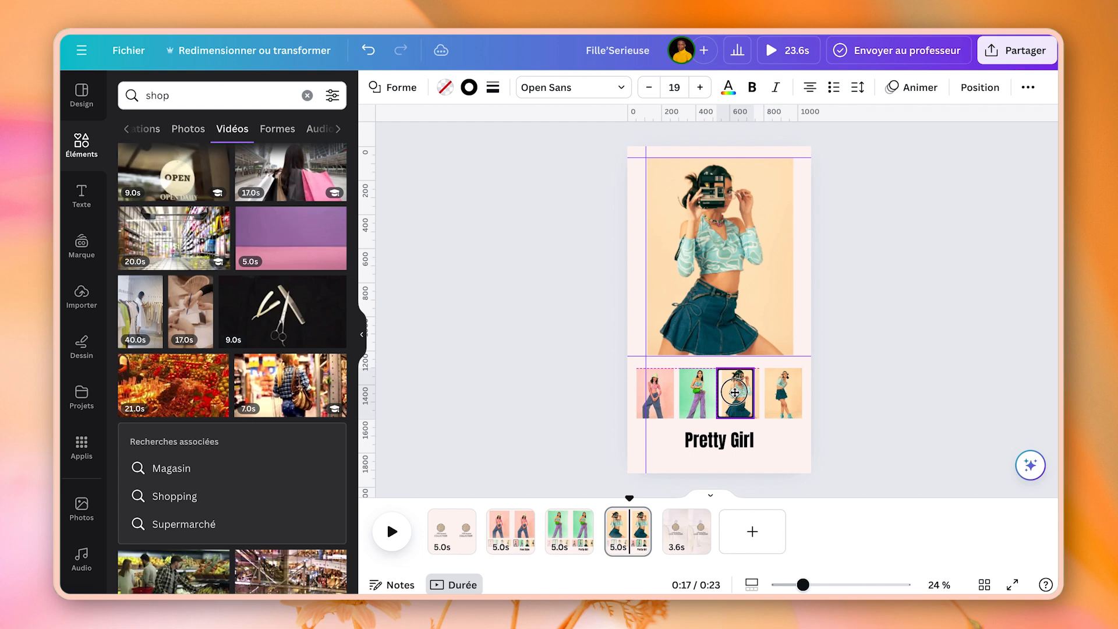
Change the fourth page's title to "Influenceur" and duplicate the page.
{"action": "double_click", "coordinate": [731, 440]}
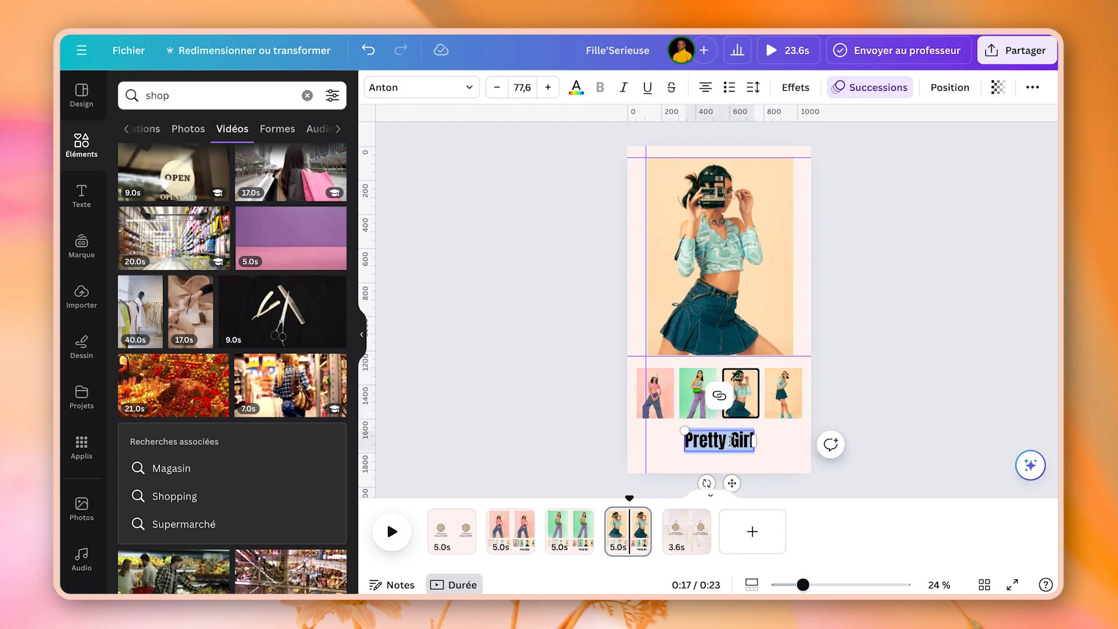
{"action": "key", "text": "ctrl+z"}
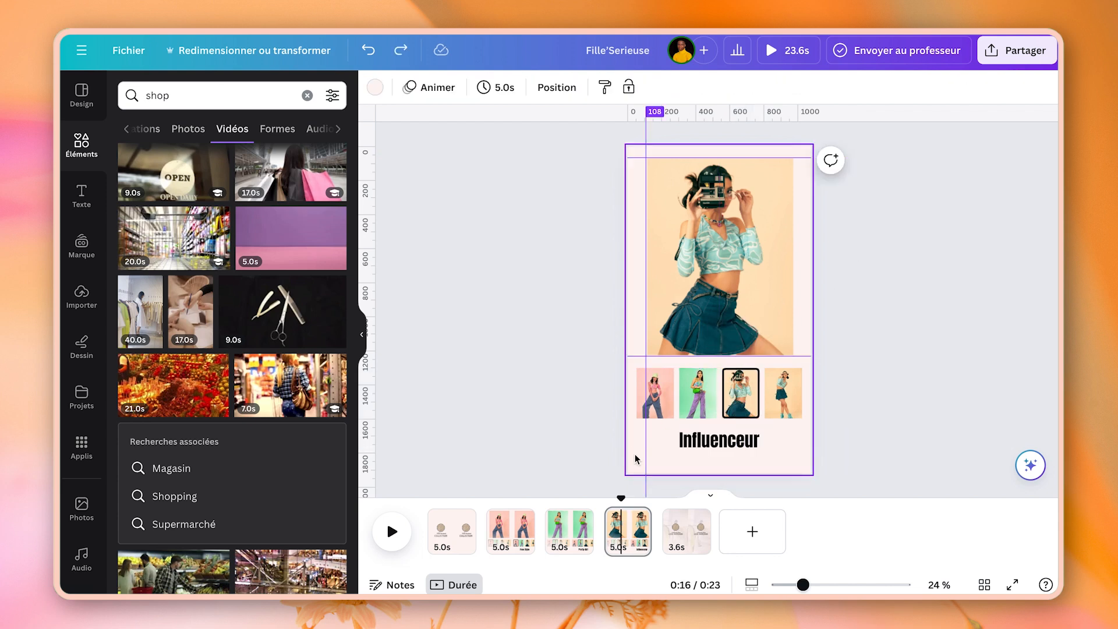
{"action": "left_click", "coordinate": [623, 535]}
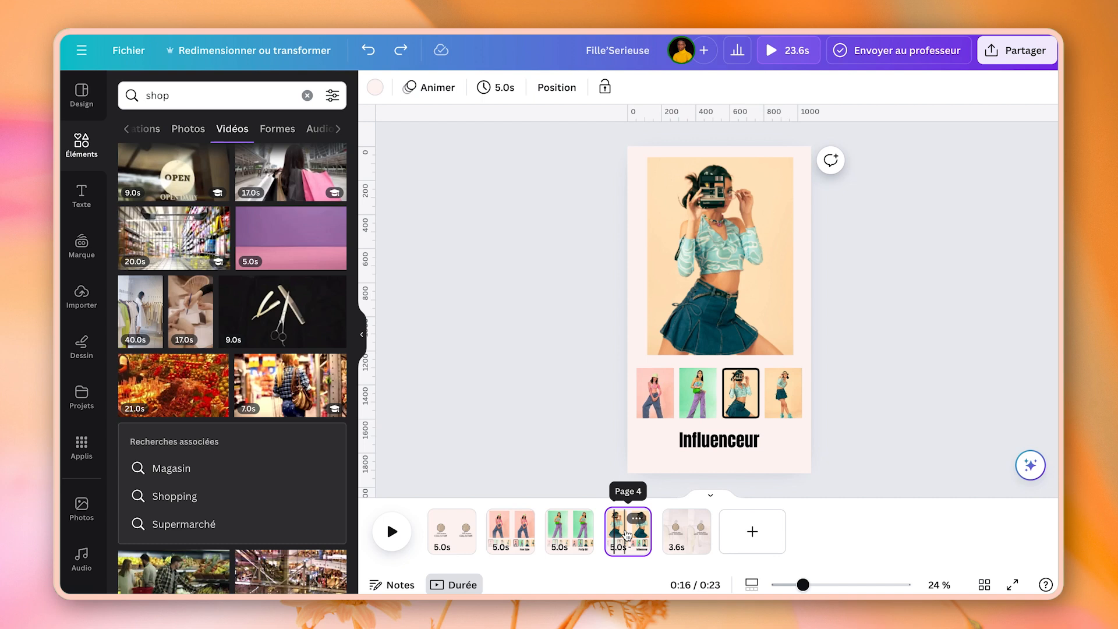
{"action": "key", "text": "ctrl+d"}
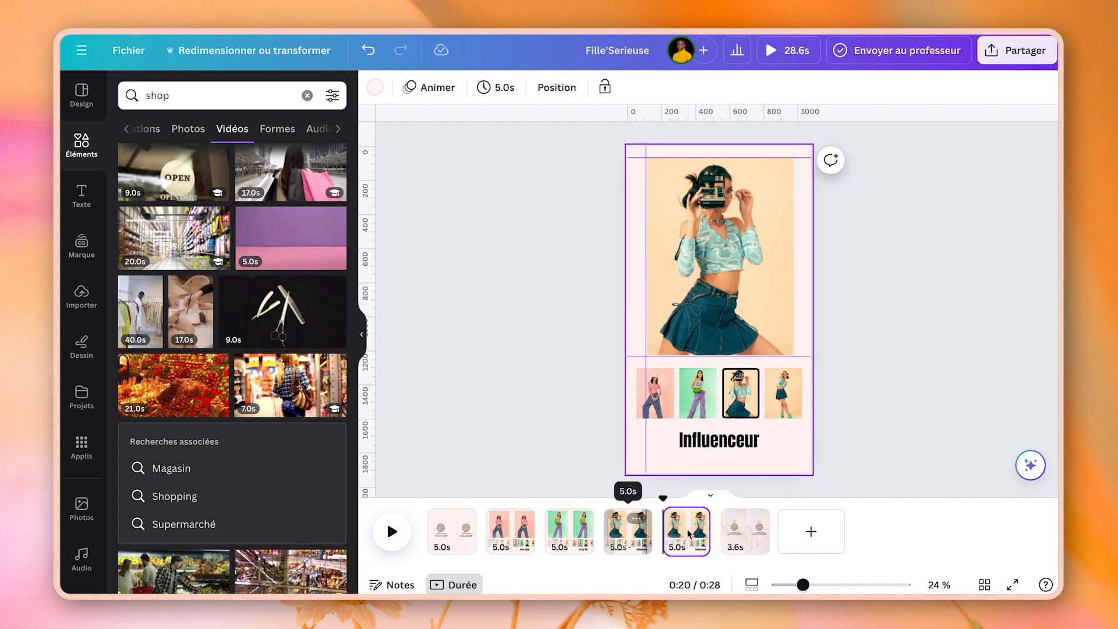
Adapt the fifth page to the last product photo, with the black frame on the fourth thumbnail and the title "Elegencia".
{"action": "left_click", "coordinate": [751, 378]}
{"action": "left_click_drag", "start_coordinate": [737, 383], "coordinate": [780, 387]}
{"action": "left_click", "coordinate": [763, 304]}
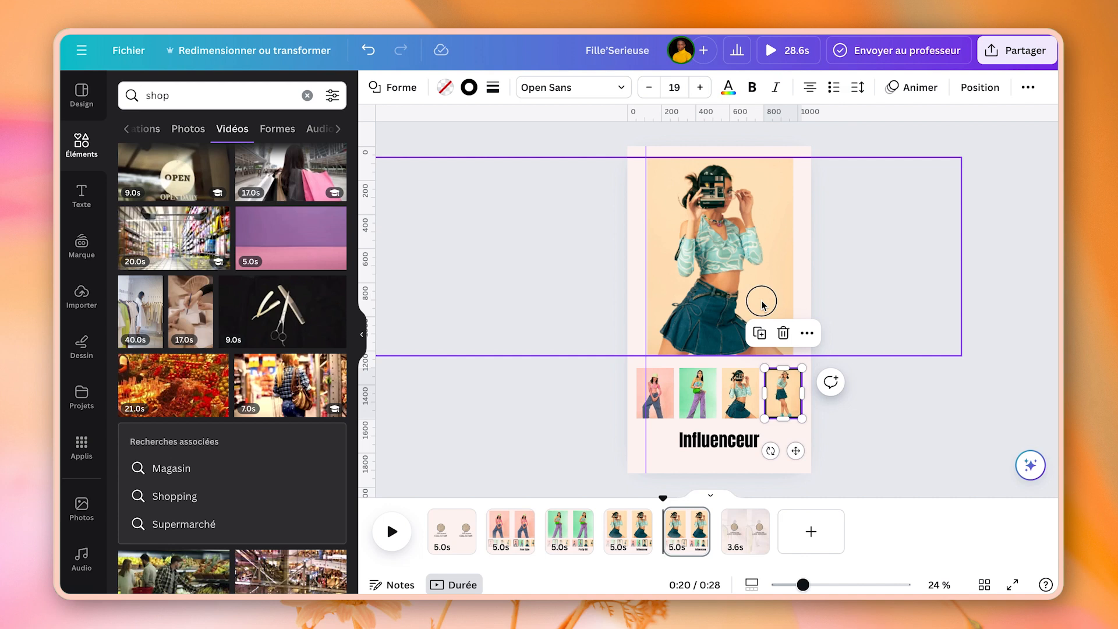
{"action": "left_click_drag", "start_coordinate": [761, 302], "coordinate": [600, 297]}
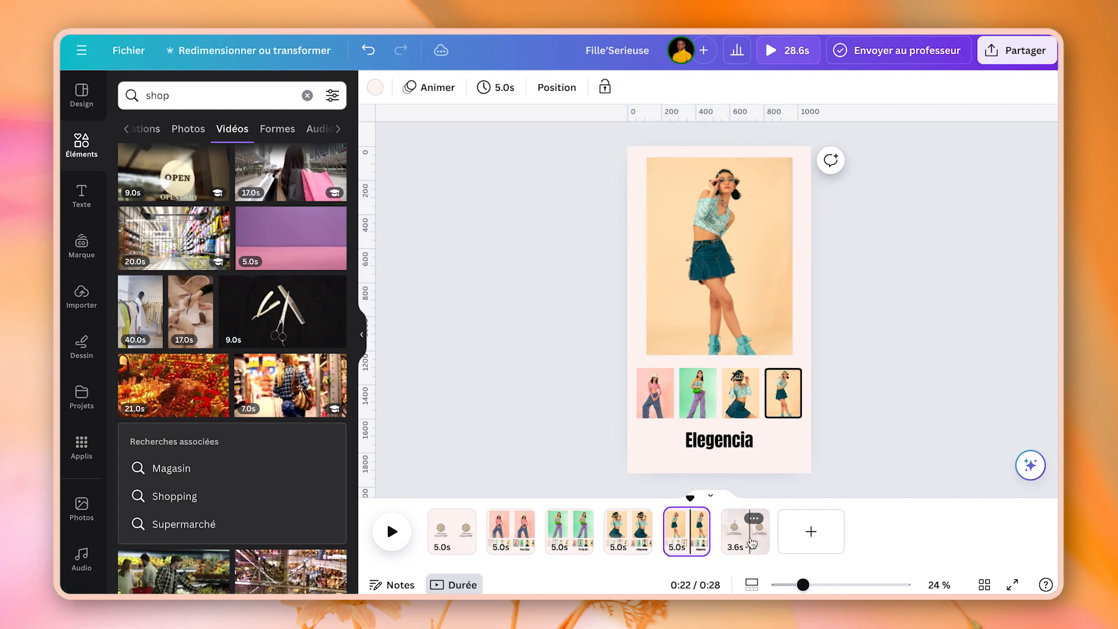
Apply the Apparition animation to the round logo on the contact end page.
{"action": "left_click", "coordinate": [750, 539]}
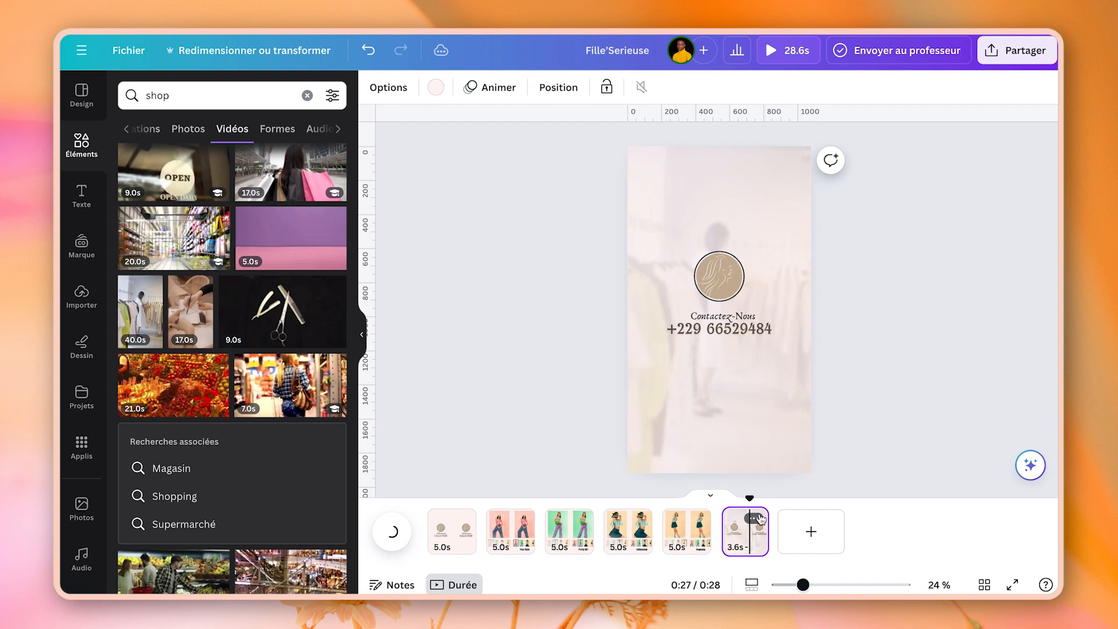
{"action": "left_click", "coordinate": [725, 275]}
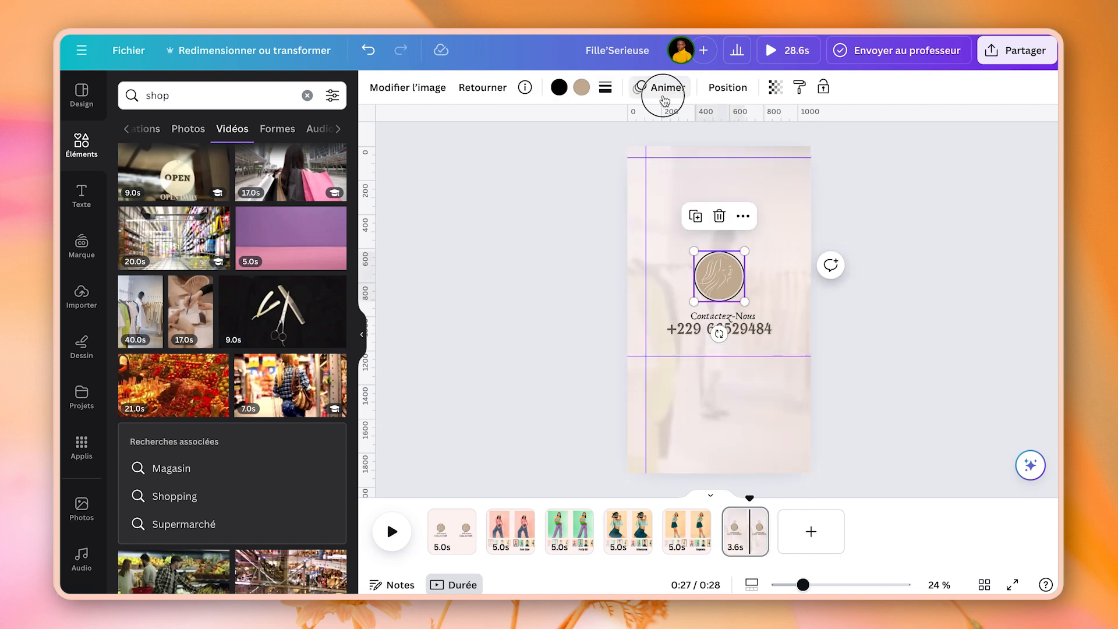
{"action": "left_click", "coordinate": [664, 88]}
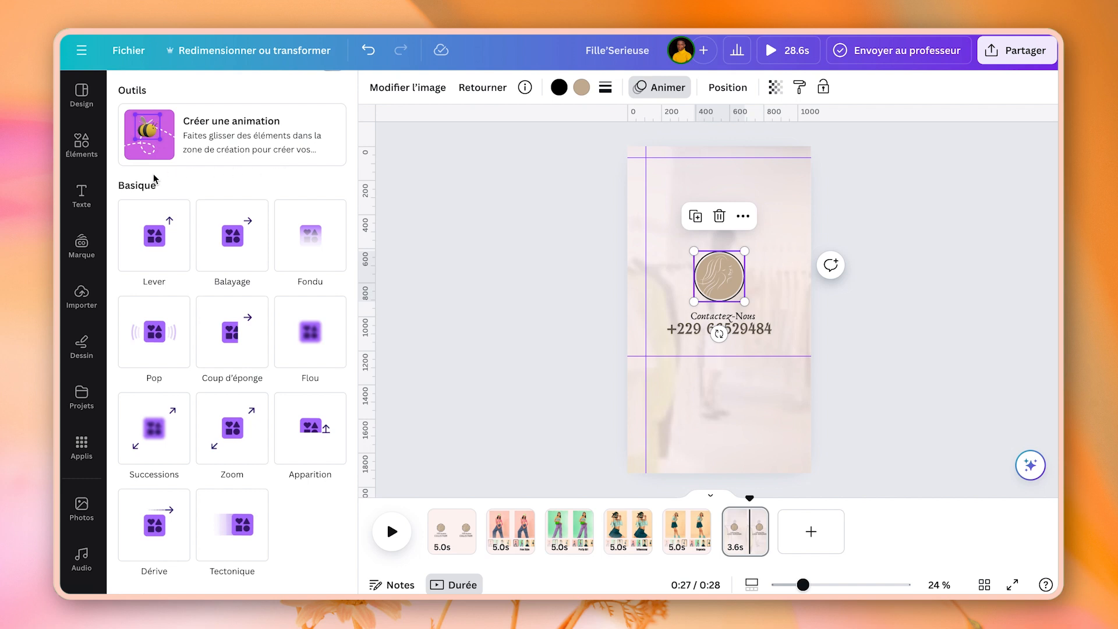
{"action": "left_click", "coordinate": [305, 418]}
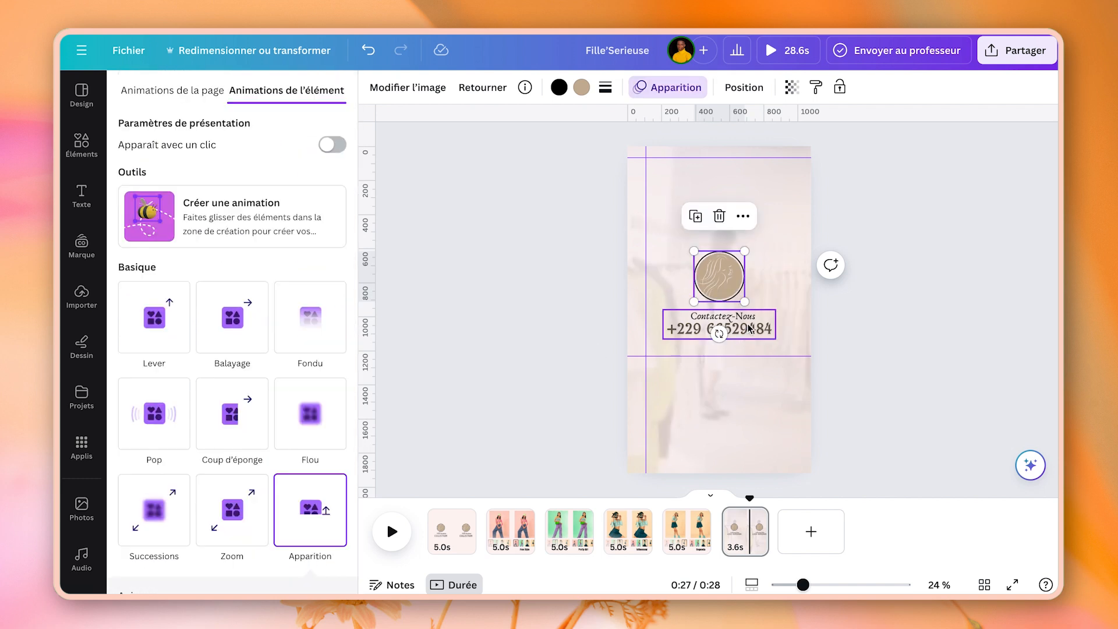
Apply the Explosion text animation, on entrance only, to the phone number below the logo on the contact end page.
{"action": "left_click", "coordinate": [750, 327]}
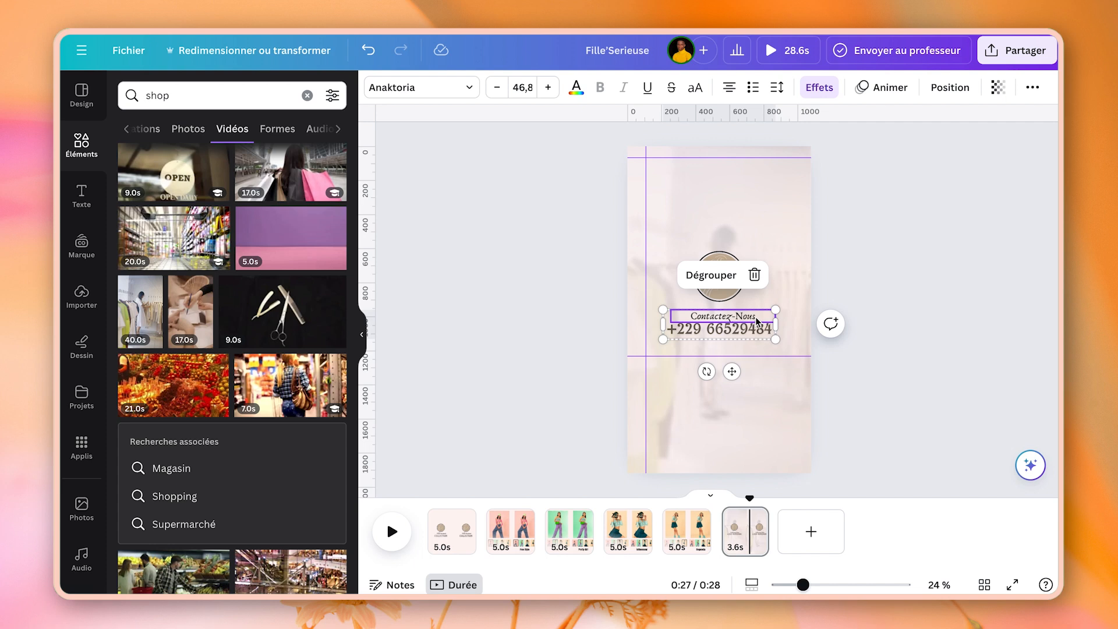
{"action": "left_click", "coordinate": [874, 89]}
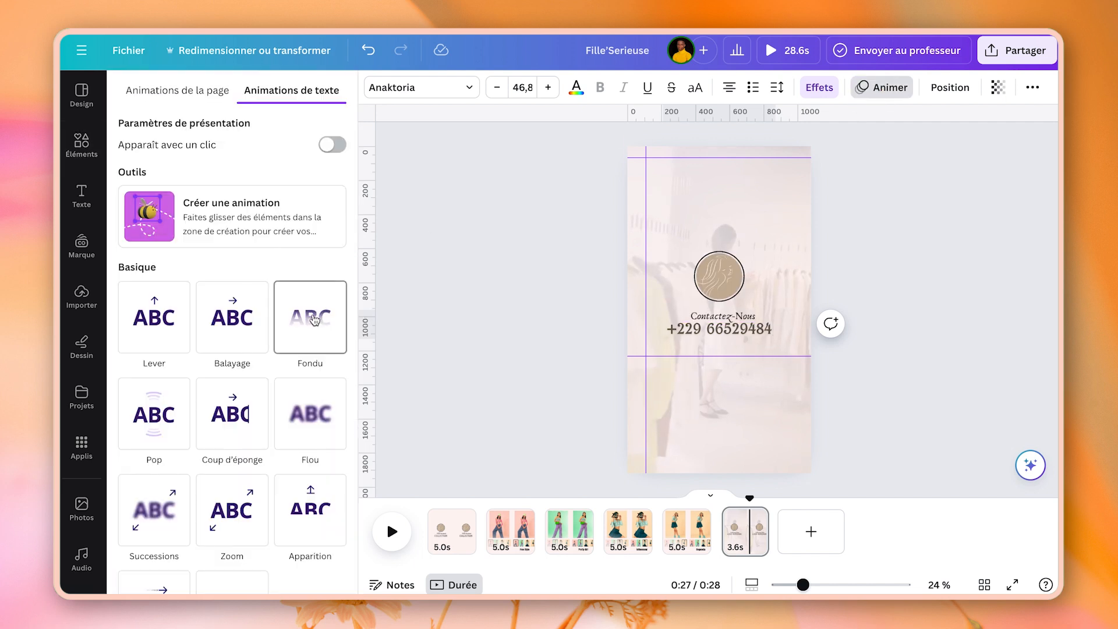
{"action": "scroll", "coordinate": [313, 319], "scroll_direction": "down", "scroll_amount": 8}
{"action": "left_click", "coordinate": [312, 362]}
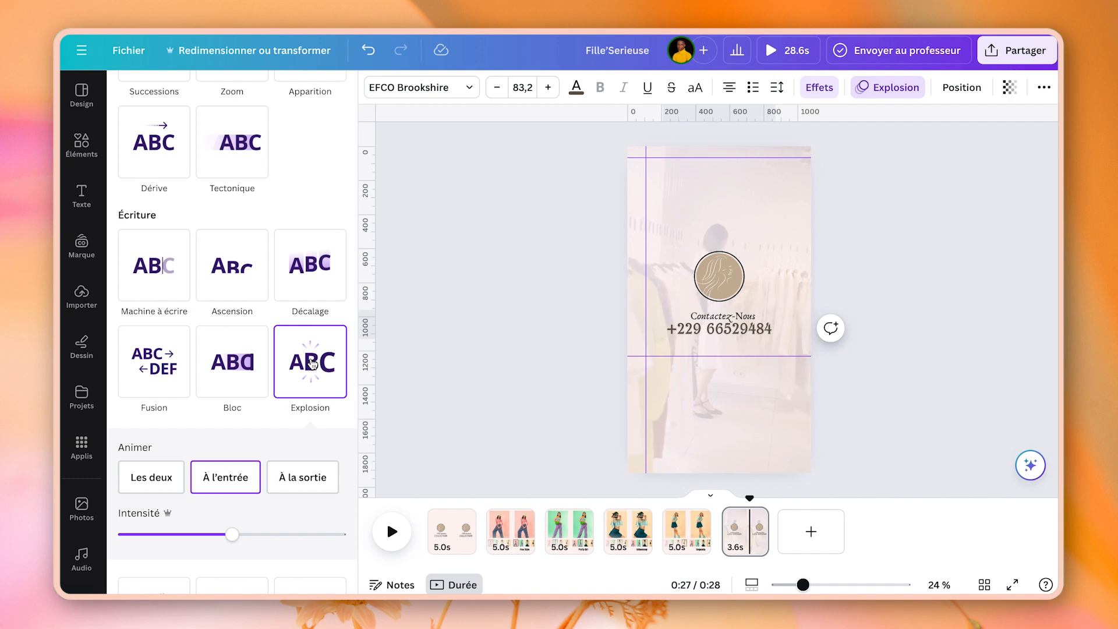
{"action": "key", "text": "Escape"}
Play the video from the start and check the product photo pages.
{"action": "left_click_drag", "start_coordinate": [749, 497], "coordinate": [421, 505]}
{"action": "left_click", "coordinate": [392, 531]}
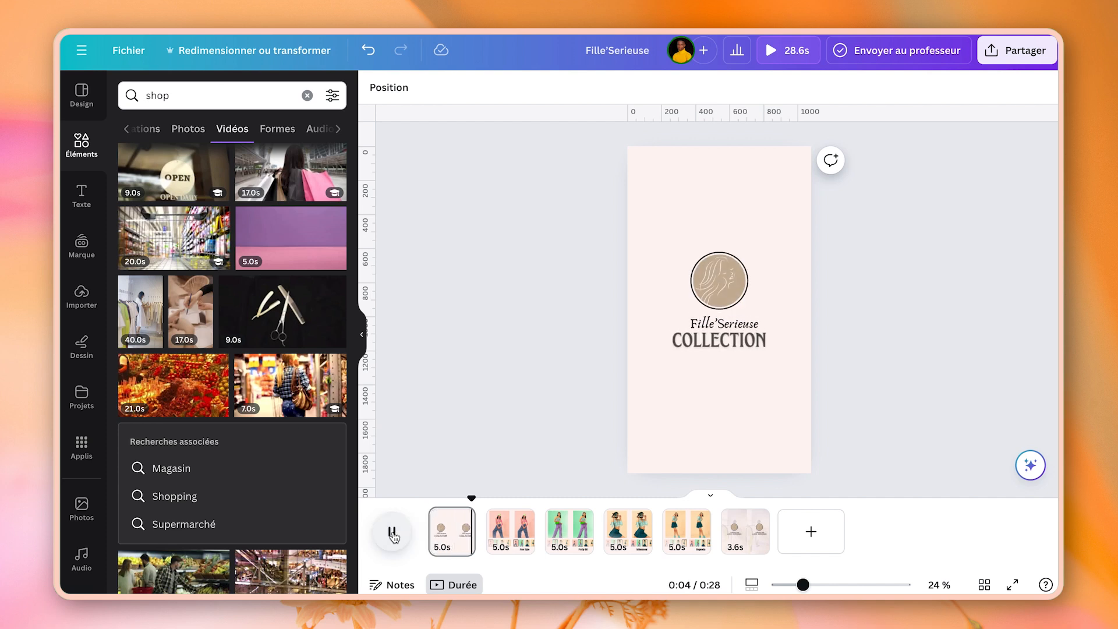
{"action": "left_click", "coordinate": [633, 531]}
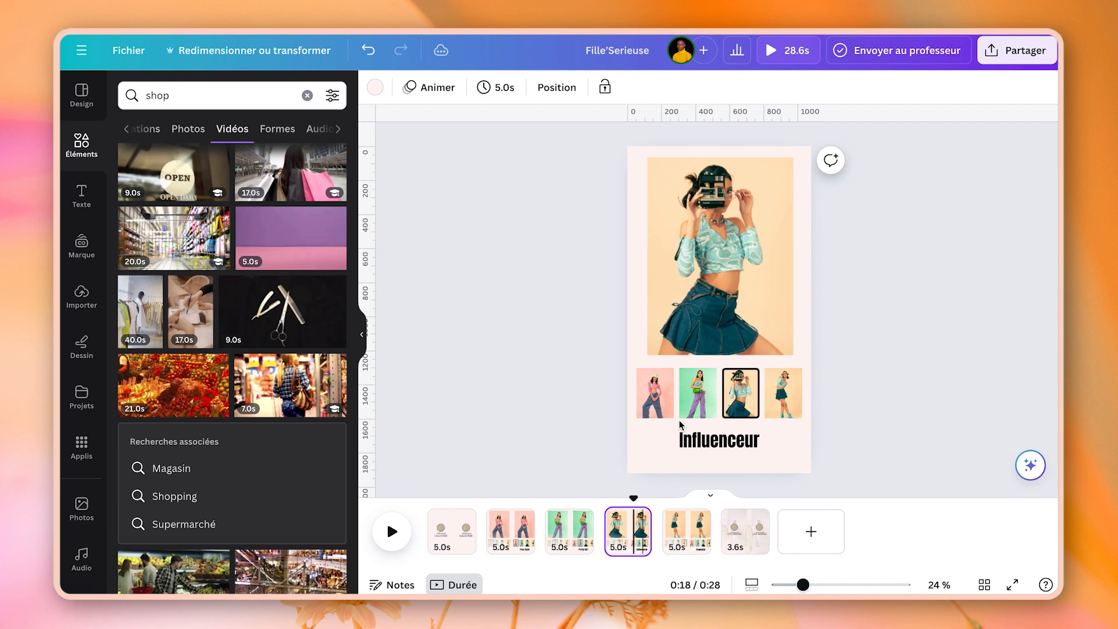
{"action": "left_click", "coordinate": [685, 538]}
{"action": "left_click", "coordinate": [900, 336]}
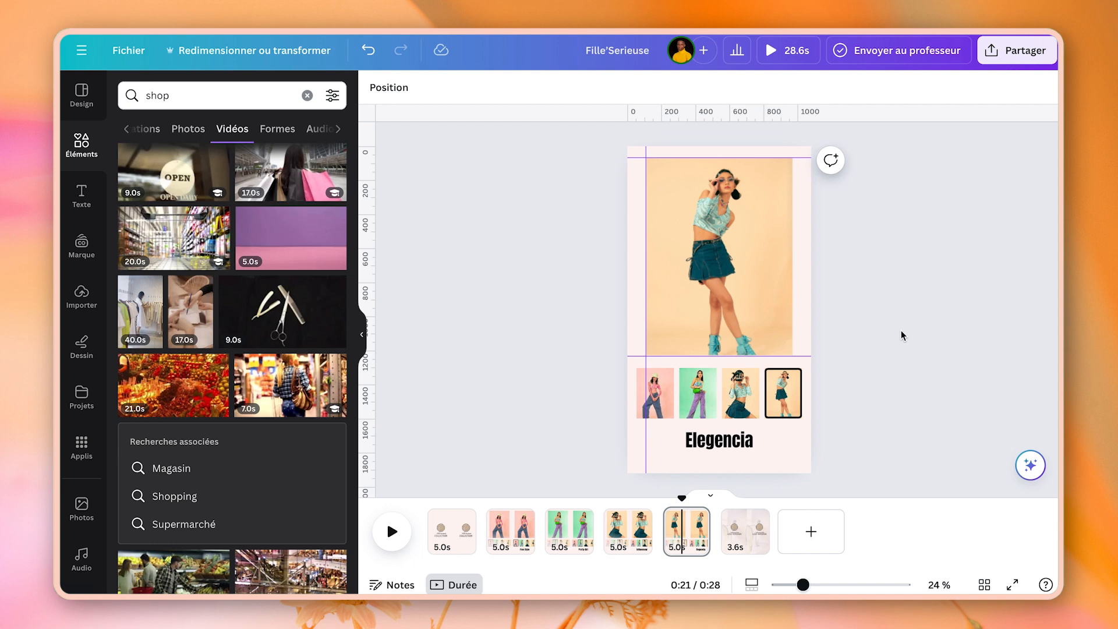
Try an Empiler transition with a 0.5-second duration and downward angle between the logo intro and the "Free Style" page.
{"action": "left_click", "coordinate": [456, 553]}
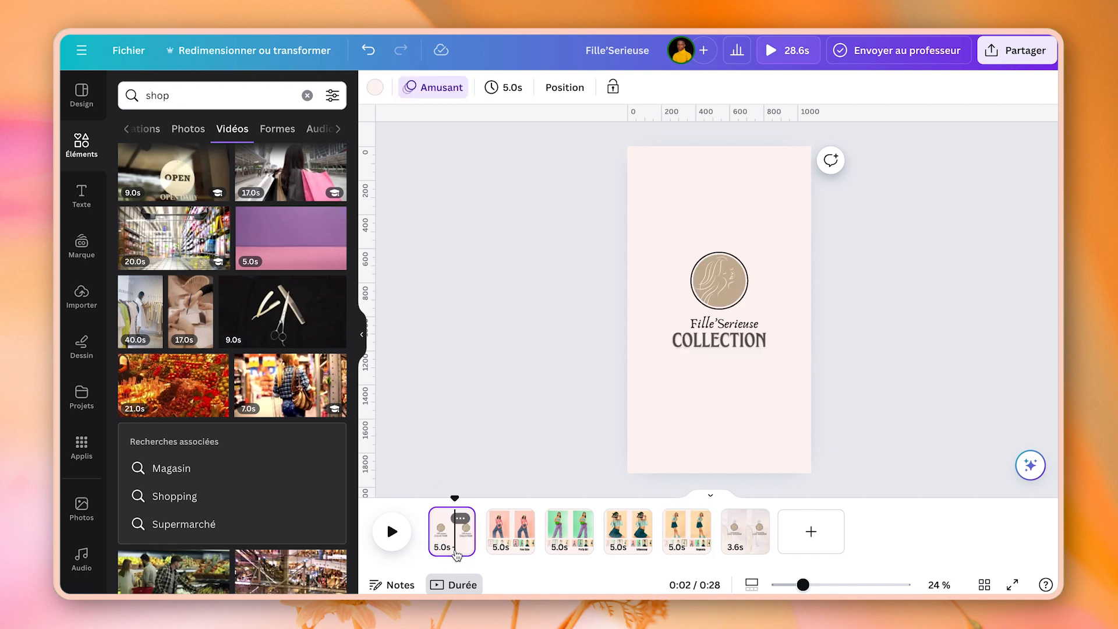
{"action": "left_click", "coordinate": [500, 547]}
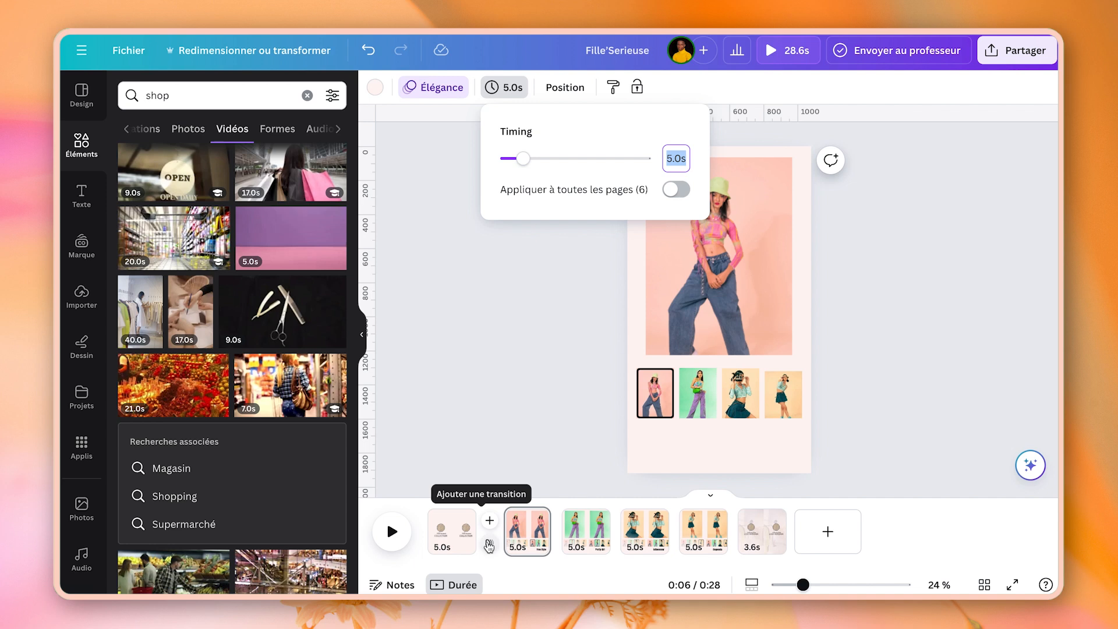
{"action": "left_click", "coordinate": [484, 536]}
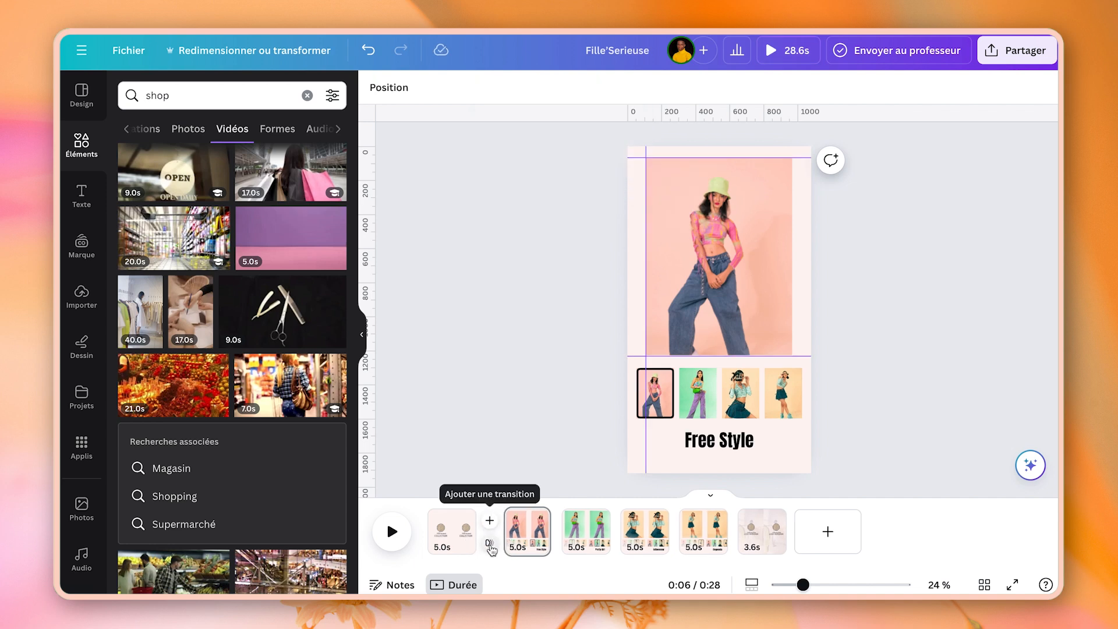
{"action": "left_click", "coordinate": [489, 543]}
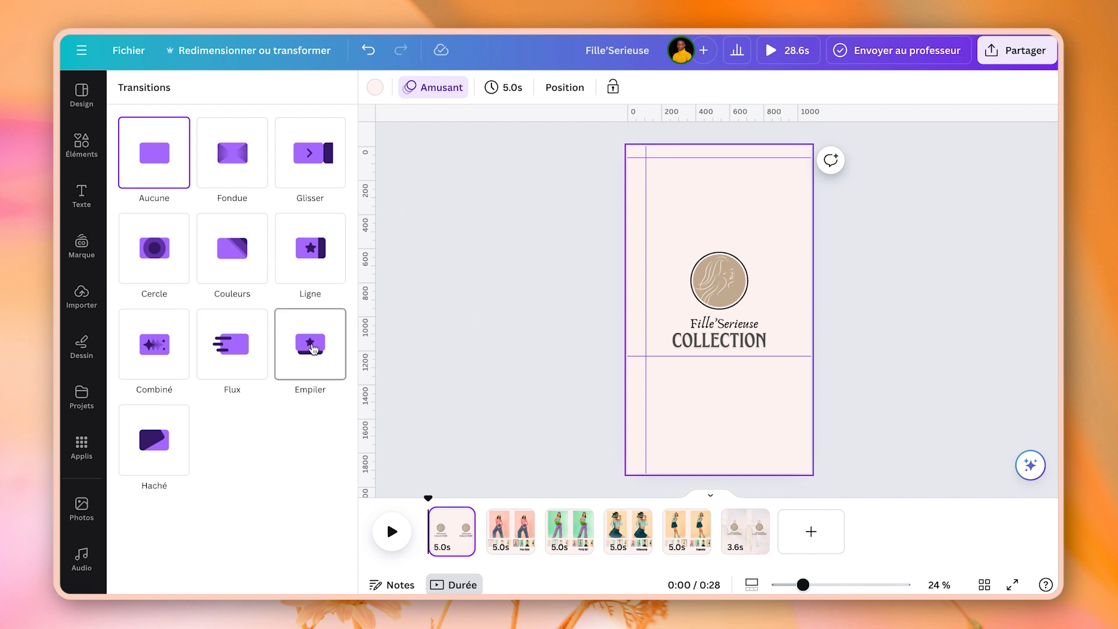
{"action": "left_click", "coordinate": [313, 352]}
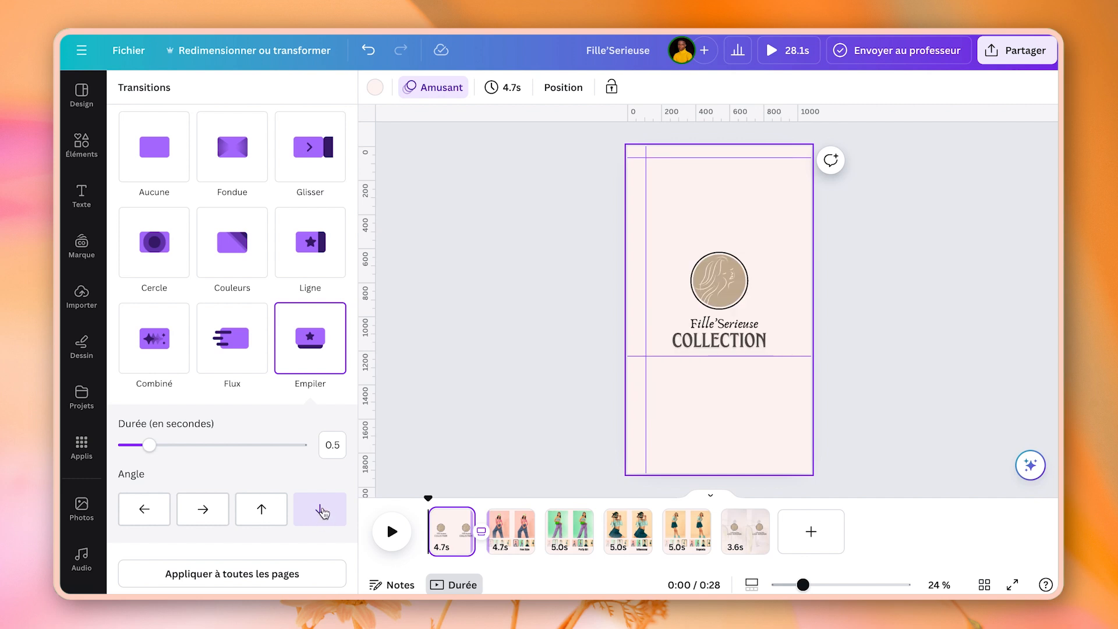
Try a Combiné transition between the "Free Style" and "Pretty Girl" pages.
{"action": "left_click", "coordinate": [506, 540]}
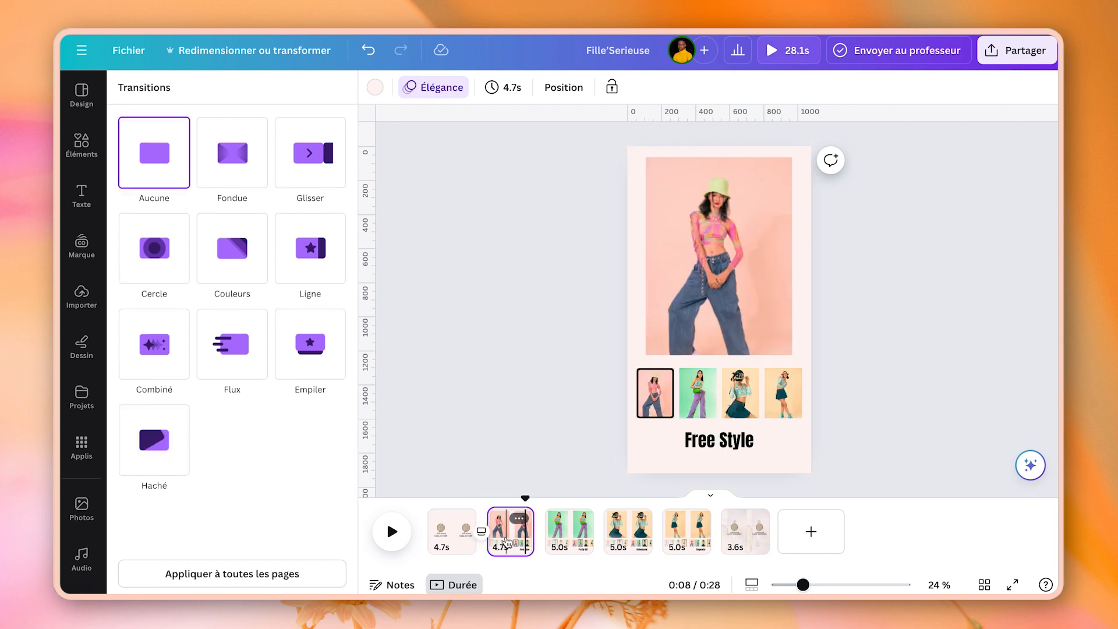
{"action": "left_click", "coordinate": [549, 539]}
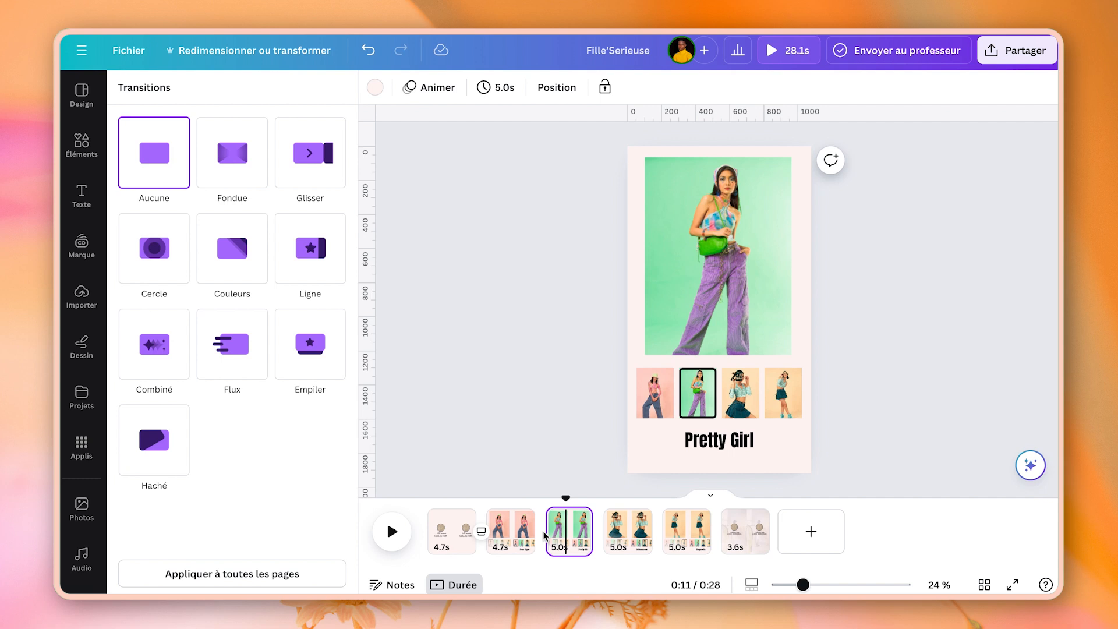
{"action": "left_click", "coordinate": [547, 544]}
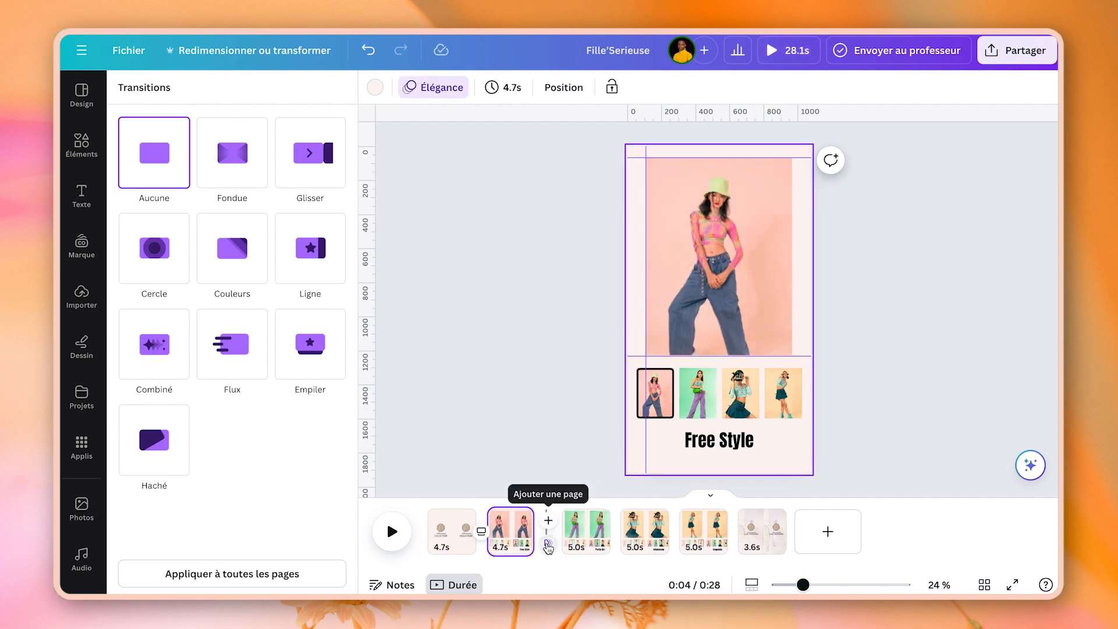
{"action": "left_click", "coordinate": [163, 350]}
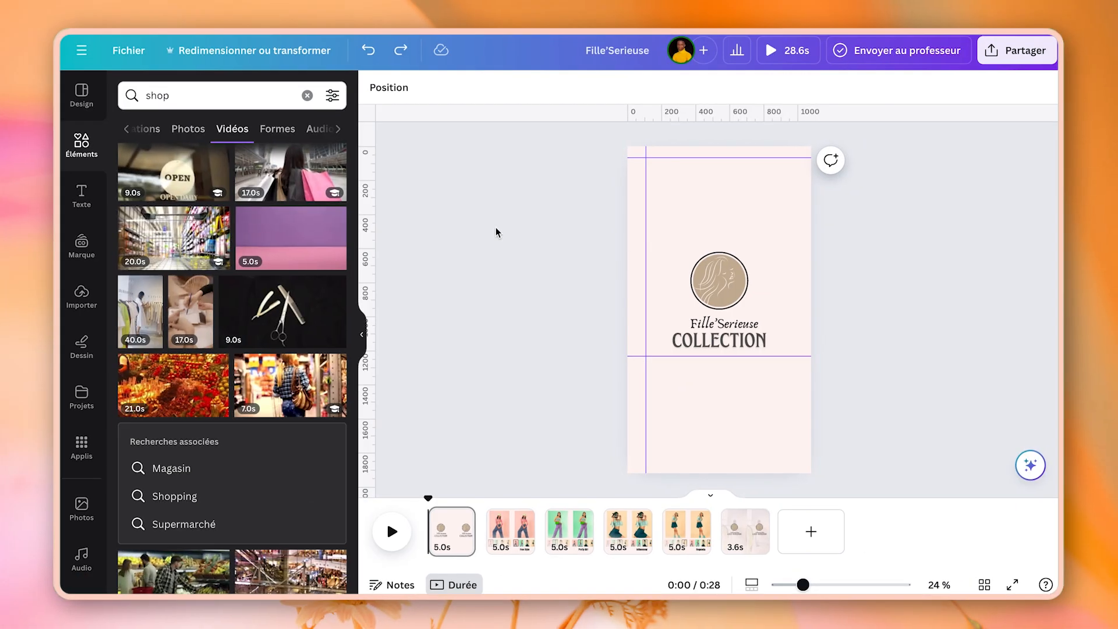
Add a Combiné transition after the "Free Style" page, set its duration to 1 second and apply it to all pages.
{"action": "left_click", "coordinate": [526, 531]}
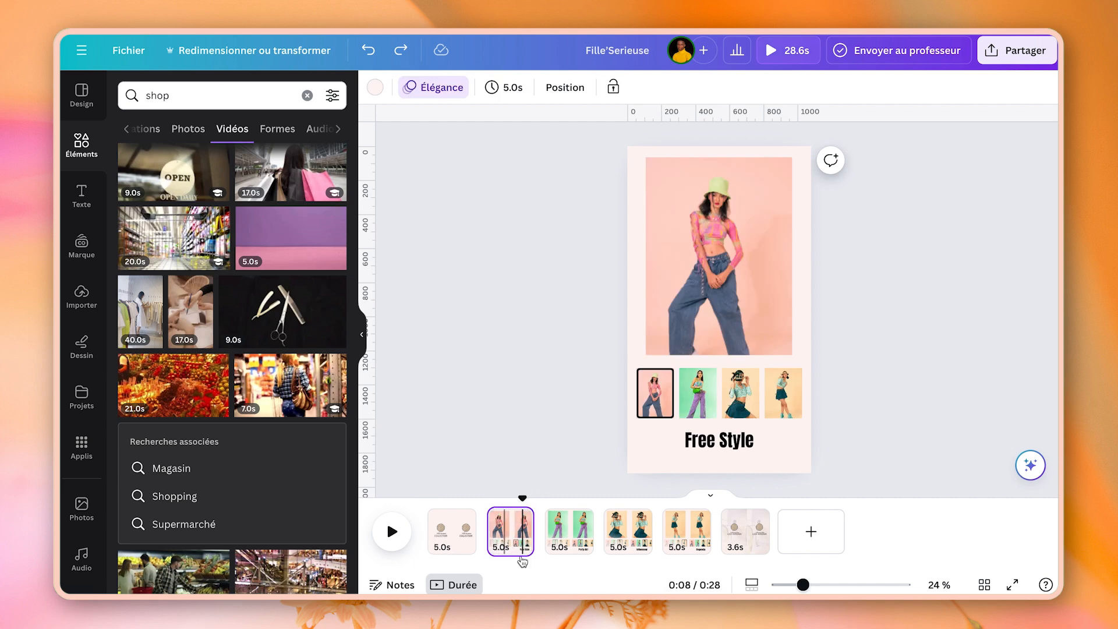
{"action": "mouse_move", "coordinate": [542, 534]}
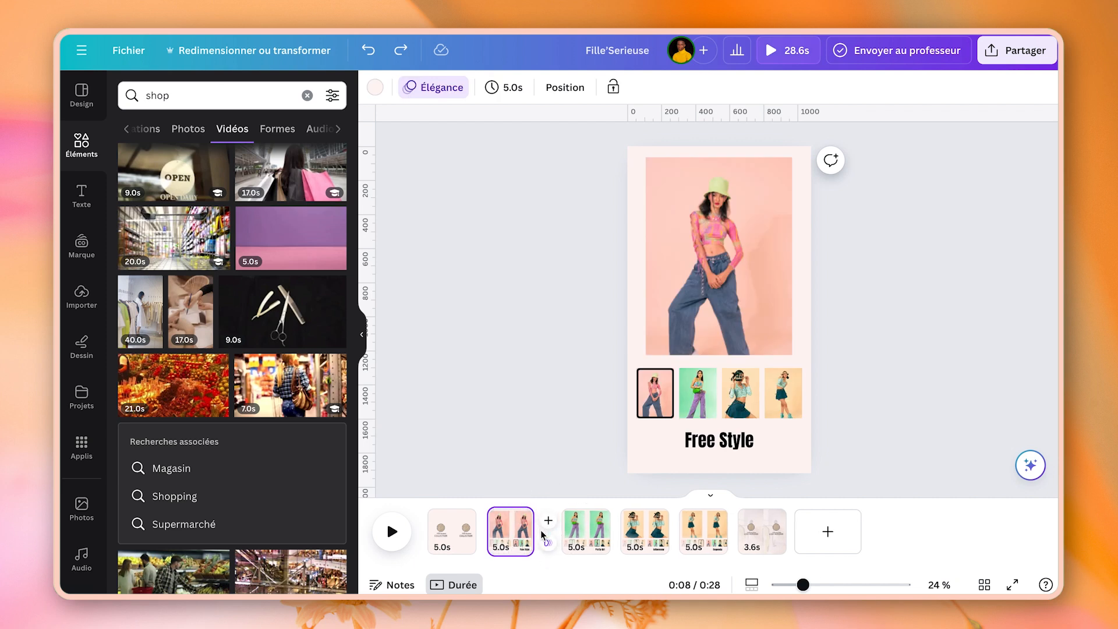
{"action": "left_click", "coordinate": [562, 459]}
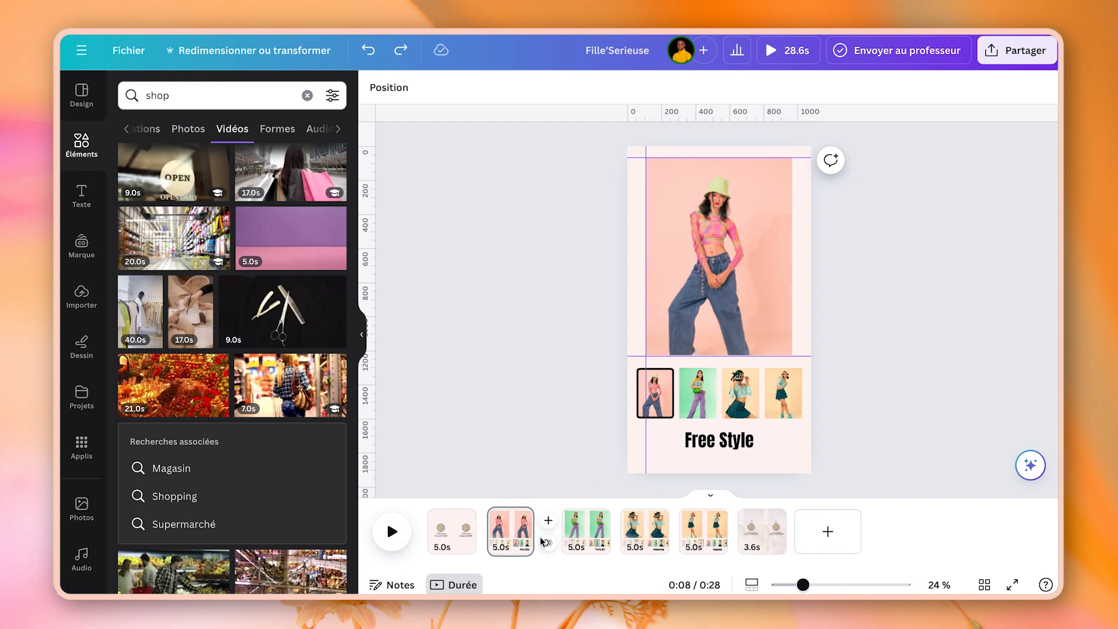
{"action": "left_click", "coordinate": [548, 544]}
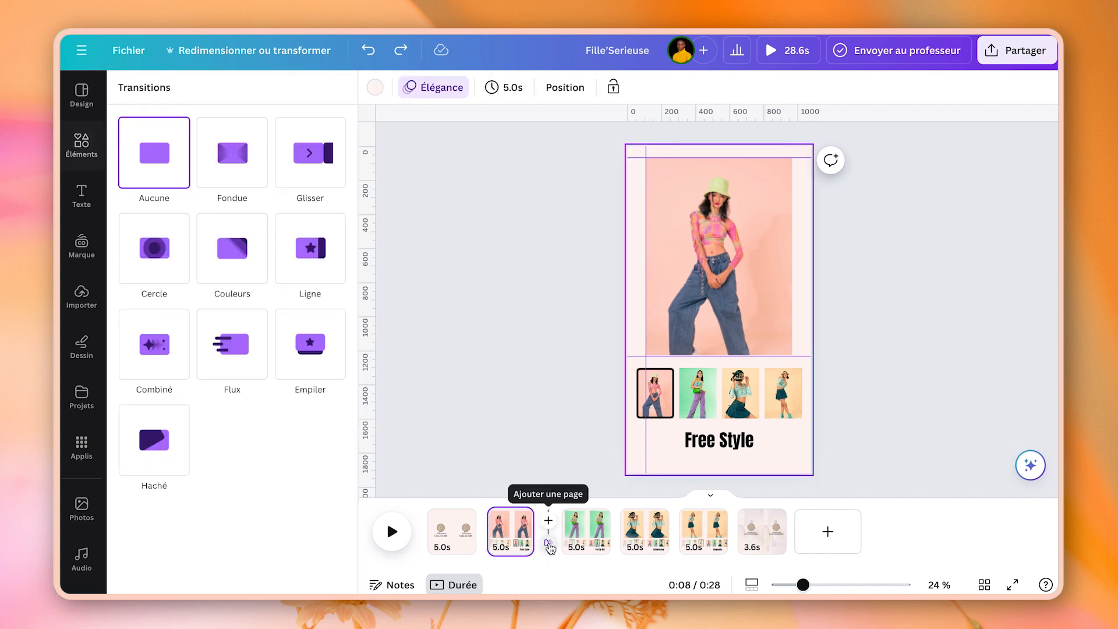
{"action": "left_click", "coordinate": [158, 349]}
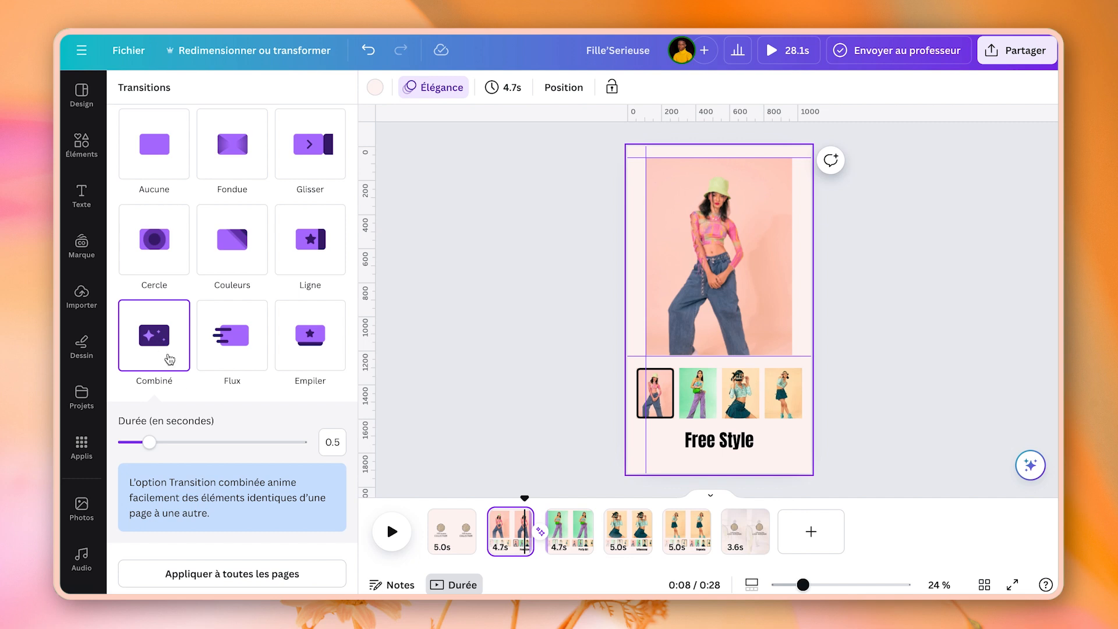
{"action": "left_click_drag", "start_coordinate": [150, 442], "coordinate": [187, 451]}
{"action": "left_click", "coordinate": [230, 569]}
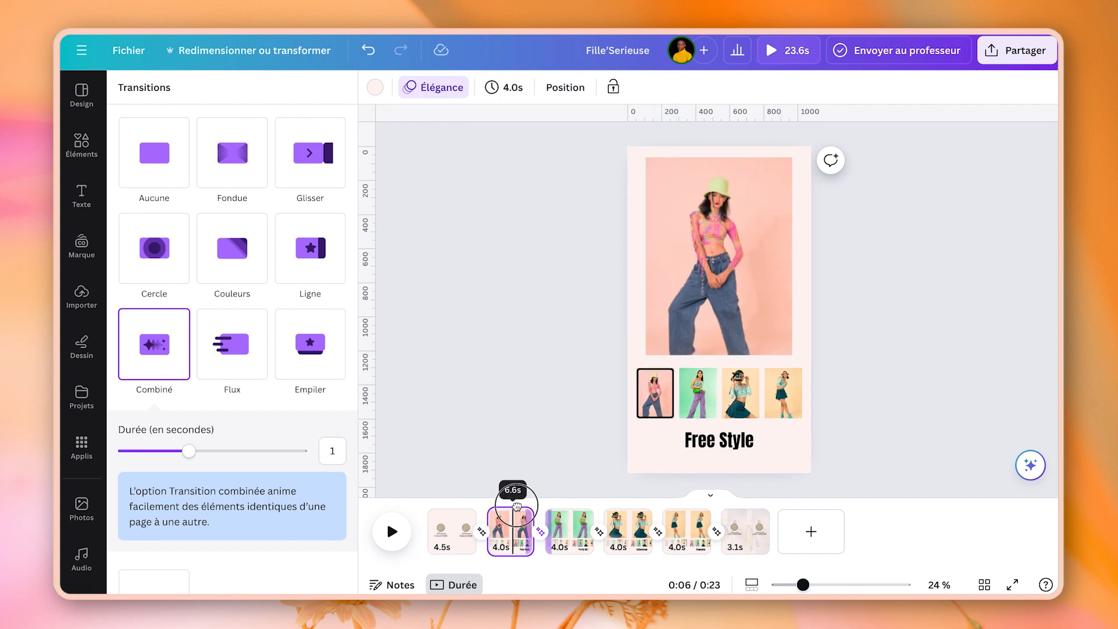
Play the transition from the "Free Style" page to the "Pretty Girl" page to check the combined movement.
{"action": "left_click", "coordinate": [393, 534]}
{"action": "left_click", "coordinate": [392, 532]}
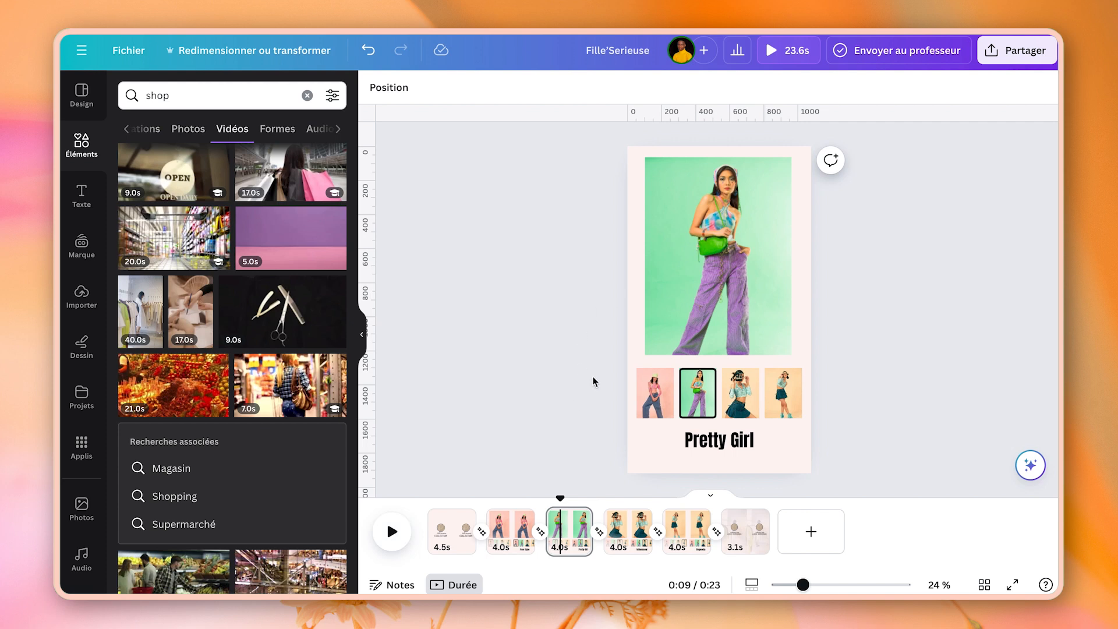
{"action": "left_click", "coordinate": [392, 532]}
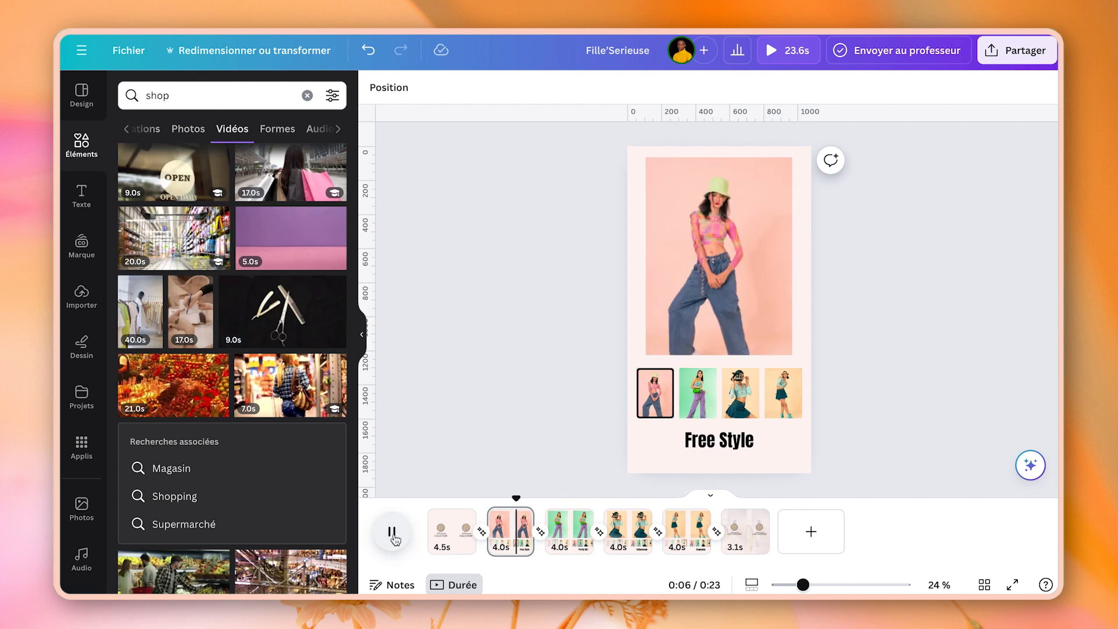
{"action": "left_click", "coordinate": [392, 532]}
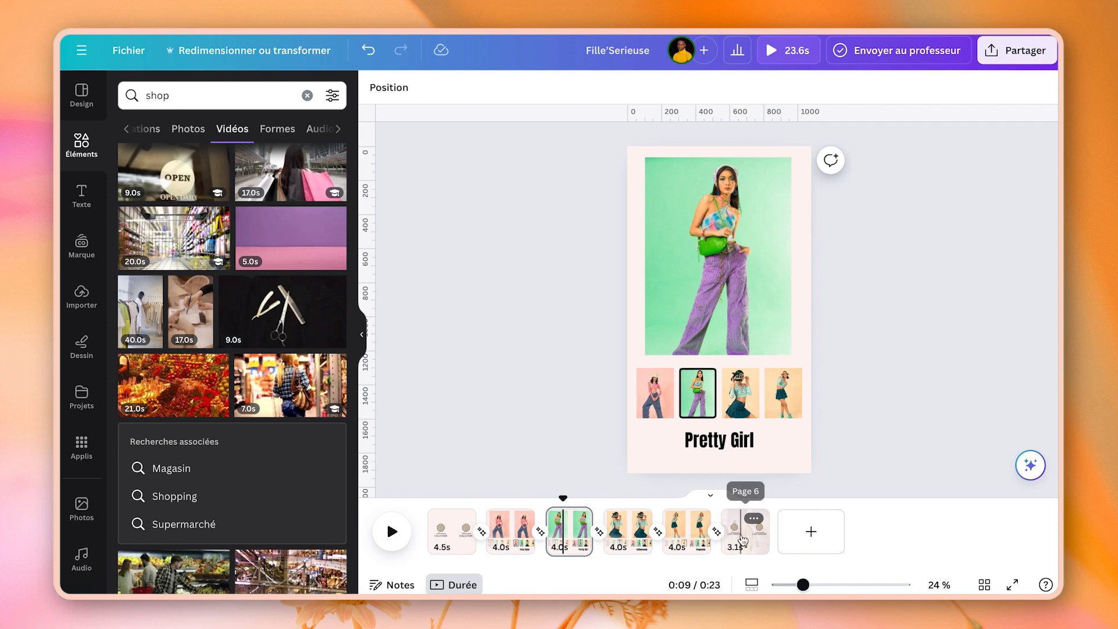
Change the transition after the logo intro to Empiler and the one before the contact page to Cercle with the Extérieur angle.
{"action": "left_click", "coordinate": [484, 535]}
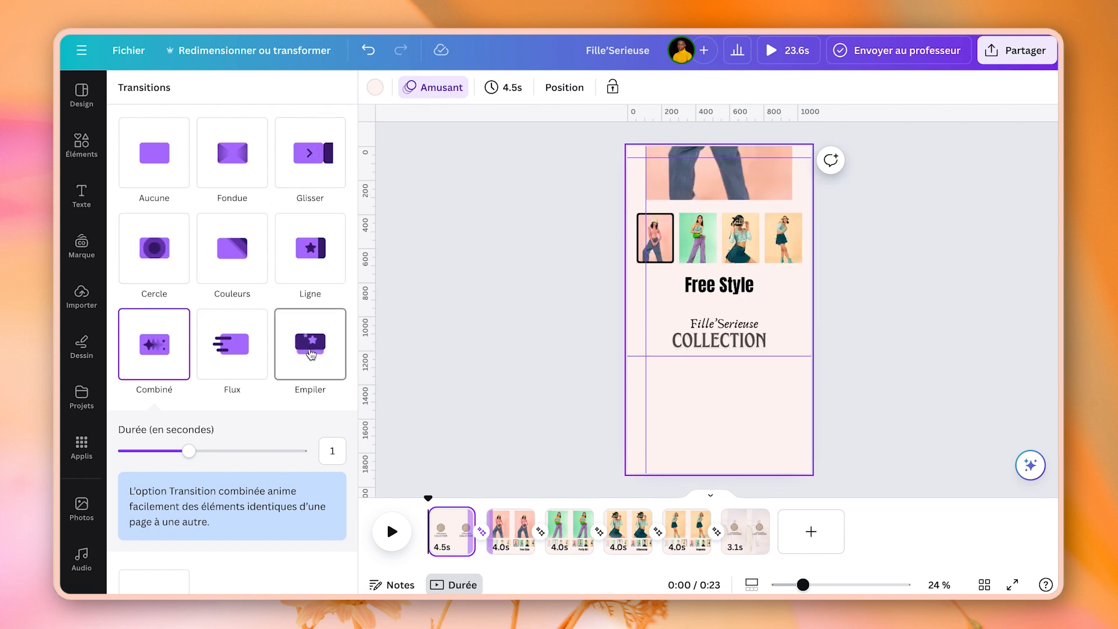
{"action": "left_click", "coordinate": [716, 533]}
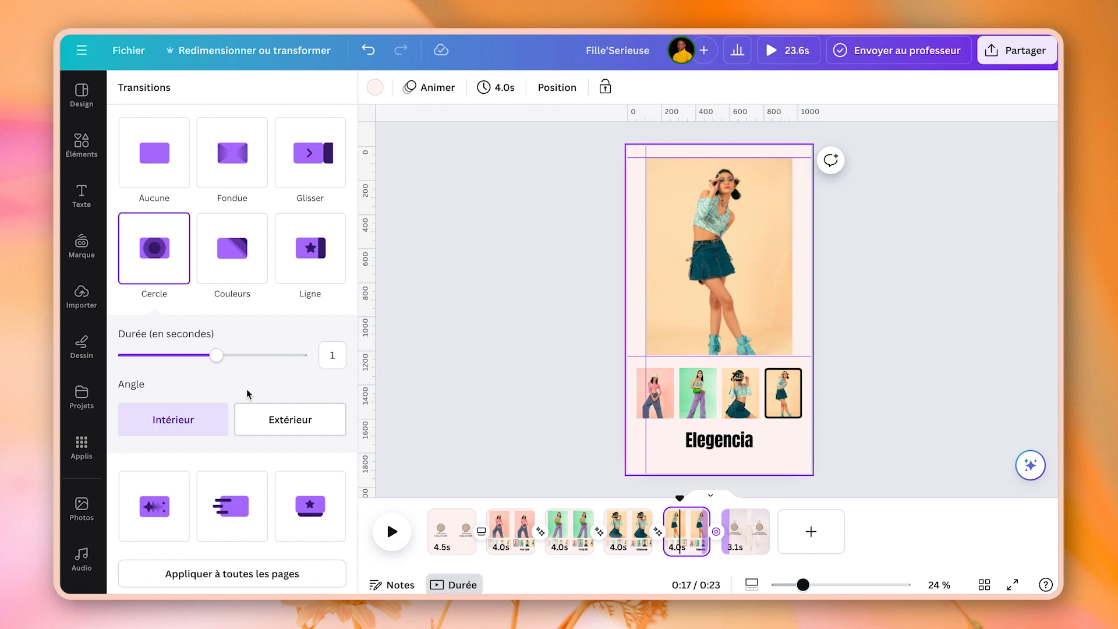
{"action": "left_click", "coordinate": [293, 415]}
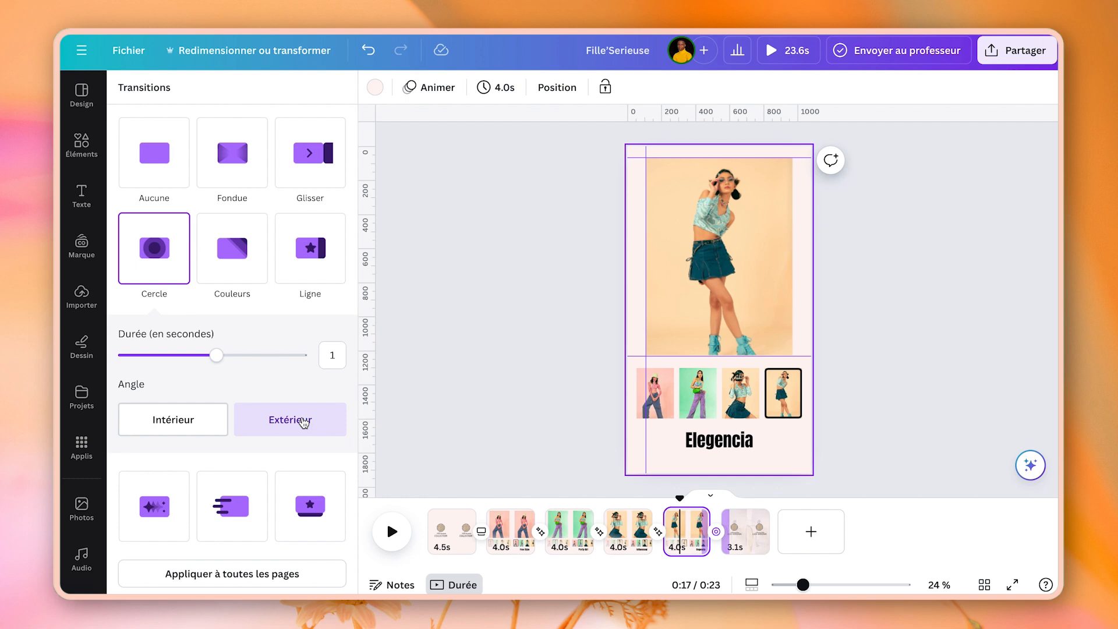
{"action": "left_click", "coordinate": [393, 531]}
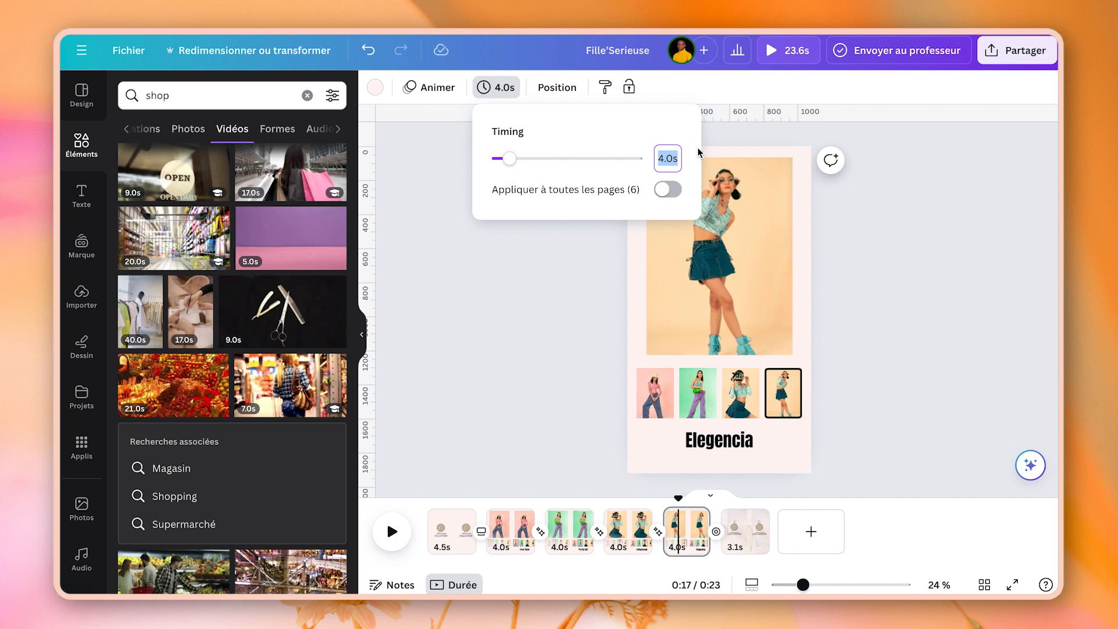
Show the timing of the "Free Style" title and trim its track to the span of its own page.
{"action": "left_click_drag", "start_coordinate": [678, 498], "coordinate": [513, 494]}
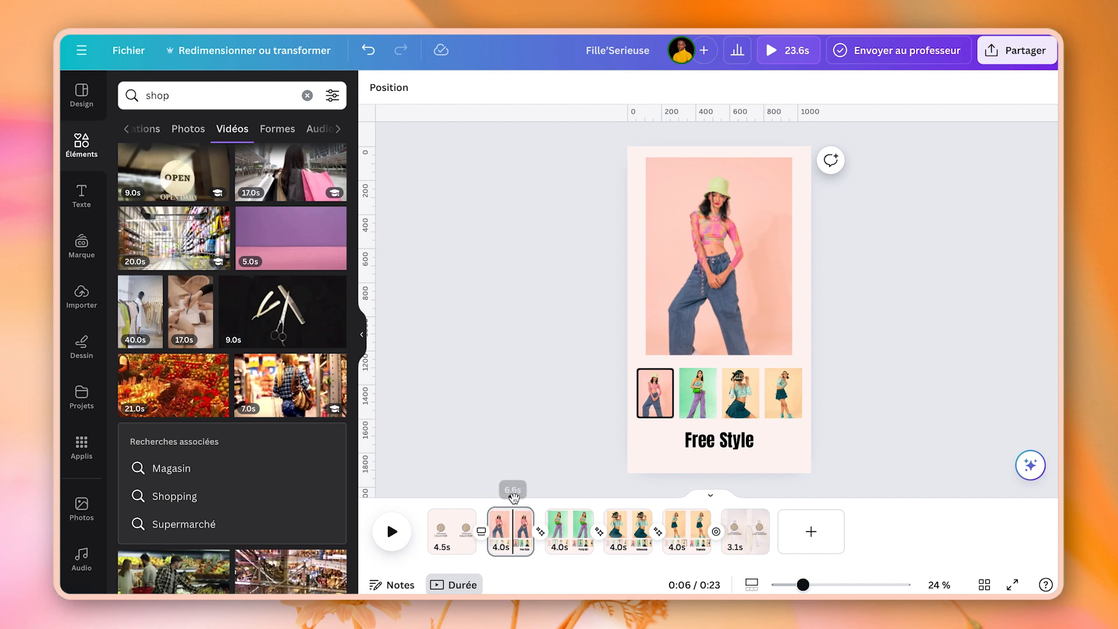
{"action": "left_click", "coordinate": [722, 447]}
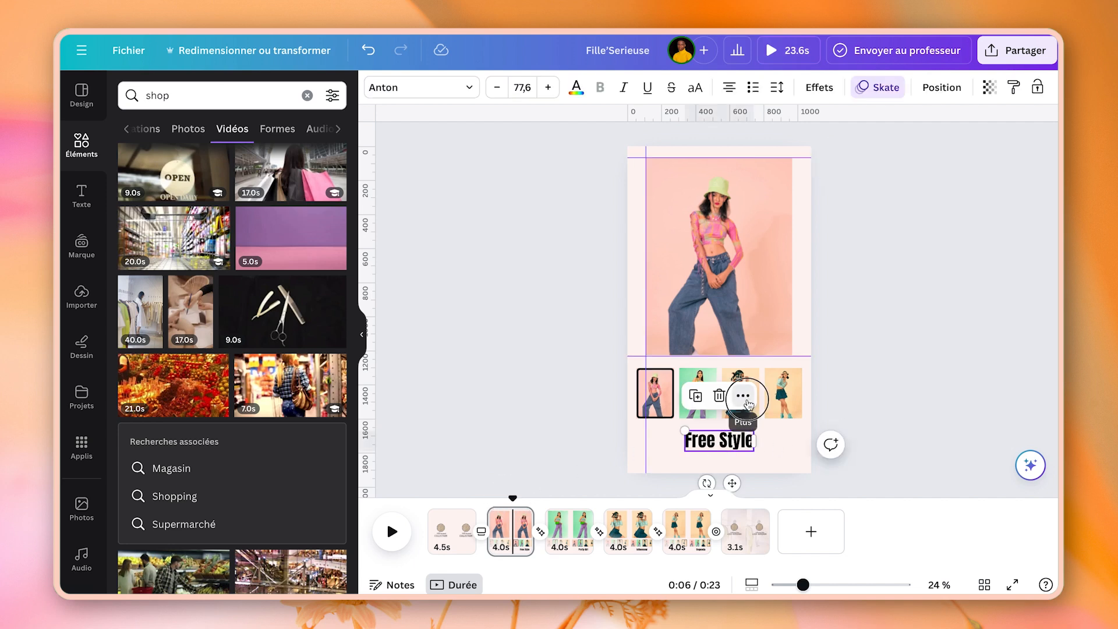
{"action": "left_click", "coordinate": [744, 398]}
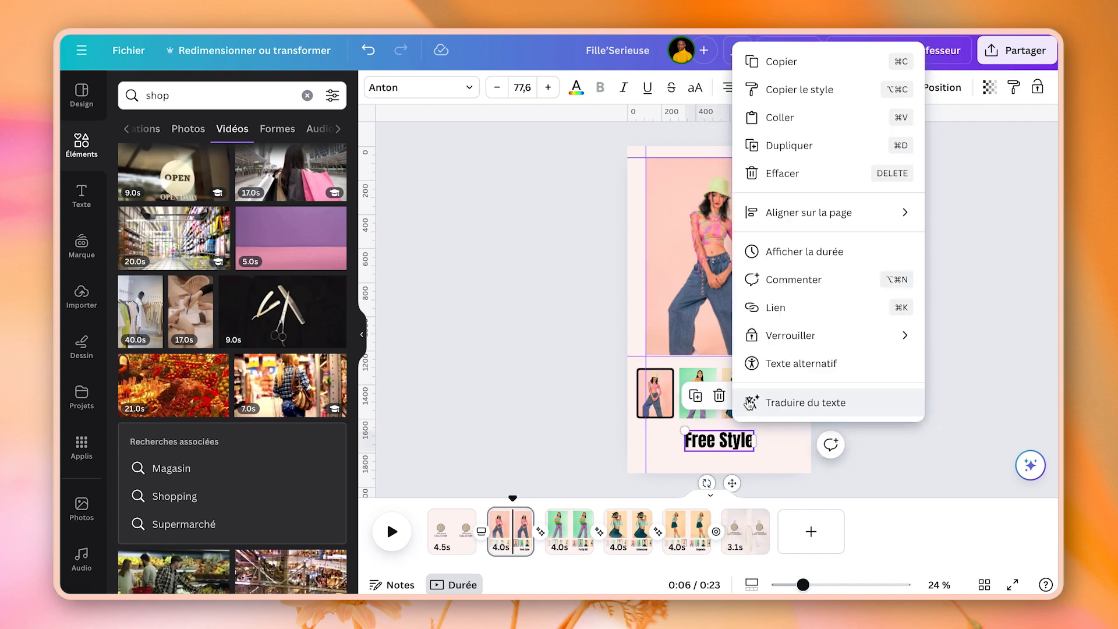
{"action": "left_click", "coordinate": [829, 257]}
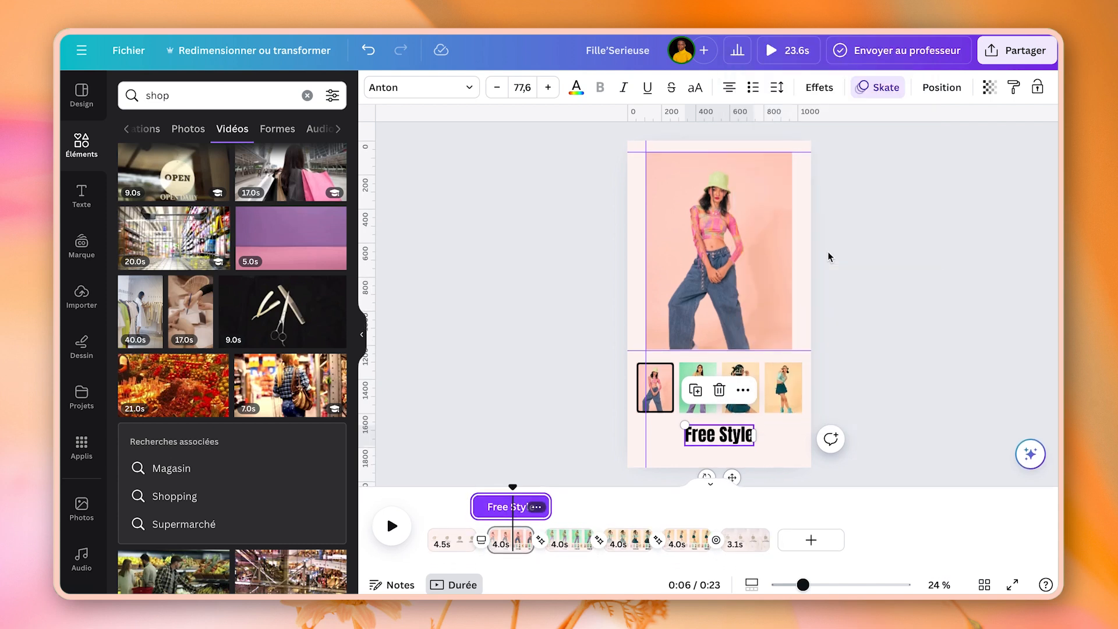
{"action": "left_click", "coordinate": [550, 505]}
{"action": "left_click_drag", "start_coordinate": [549, 507], "coordinate": [489, 507]}
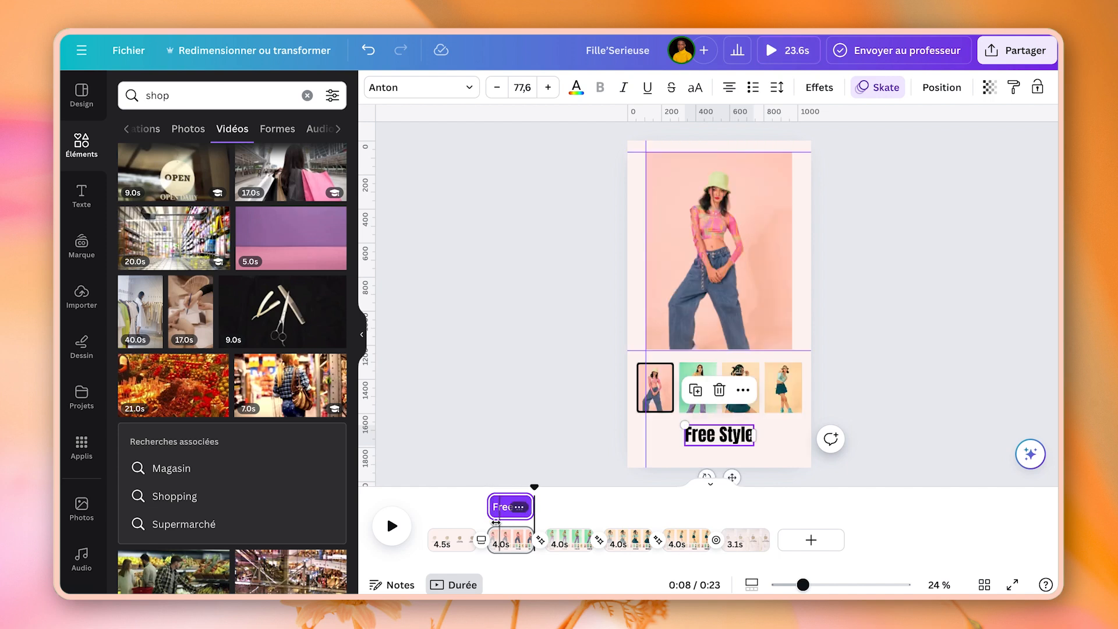
Trim the "Pretty Girl" title's track so that it spans only its own page.
{"action": "left_click", "coordinate": [577, 538]}
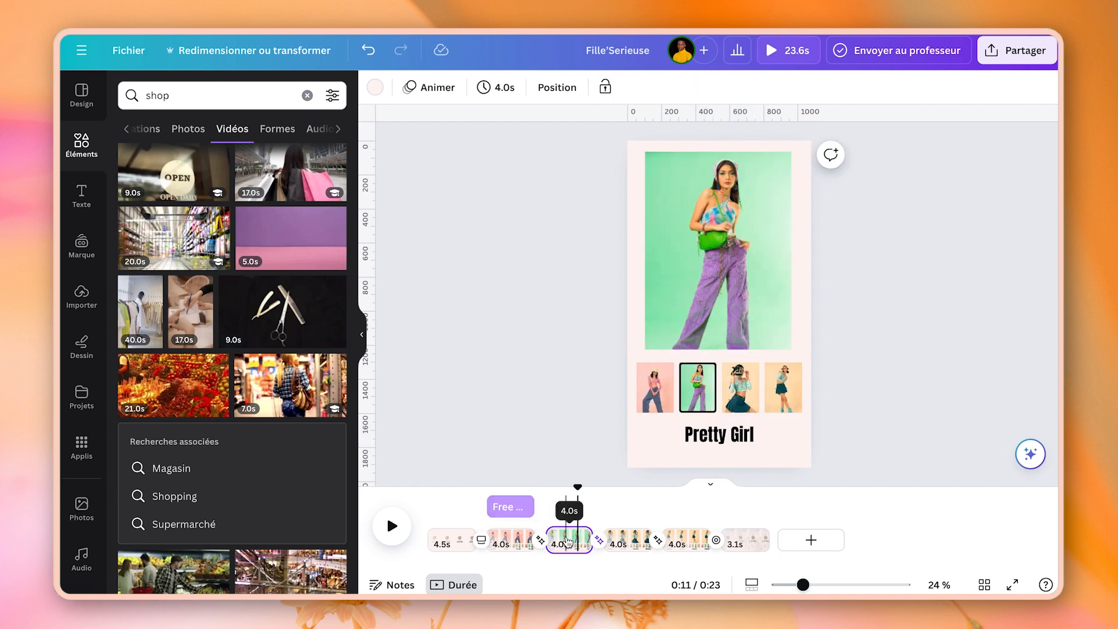
{"action": "left_click", "coordinate": [720, 436]}
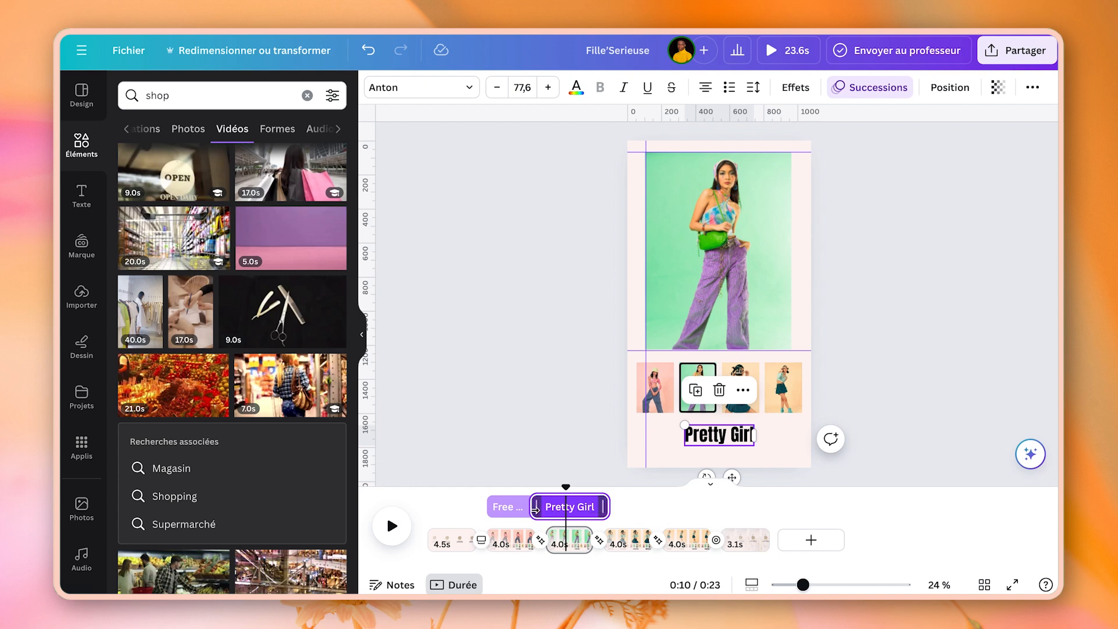
{"action": "left_click_drag", "start_coordinate": [533, 508], "coordinate": [548, 508]}
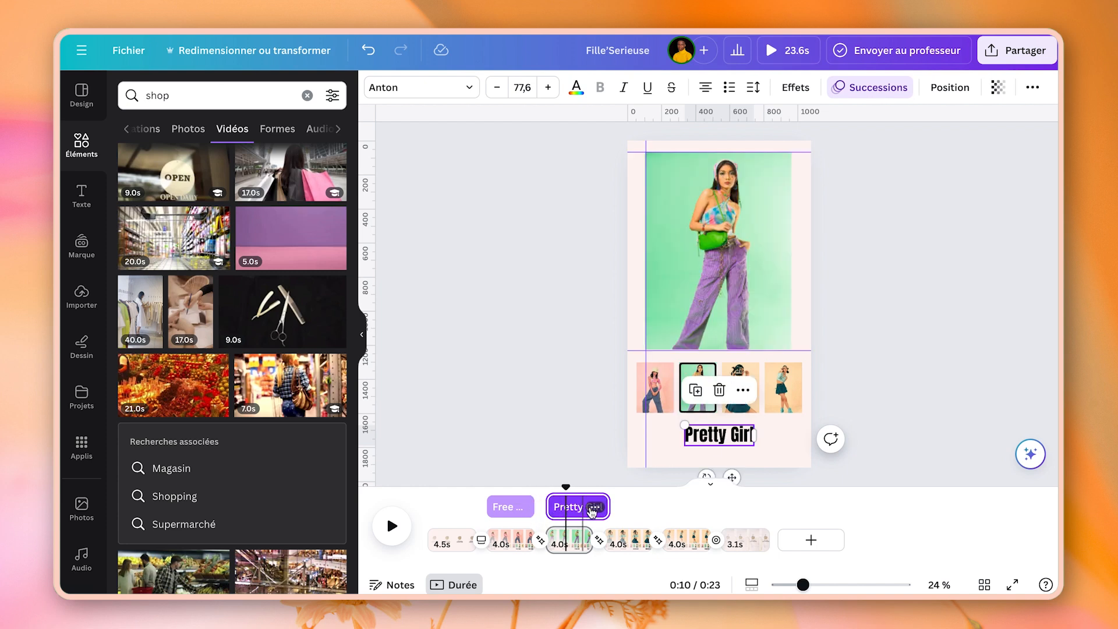
Show the timing of the "Influenceur" title and trim its track to the span of its own page.
{"action": "left_click", "coordinate": [619, 538]}
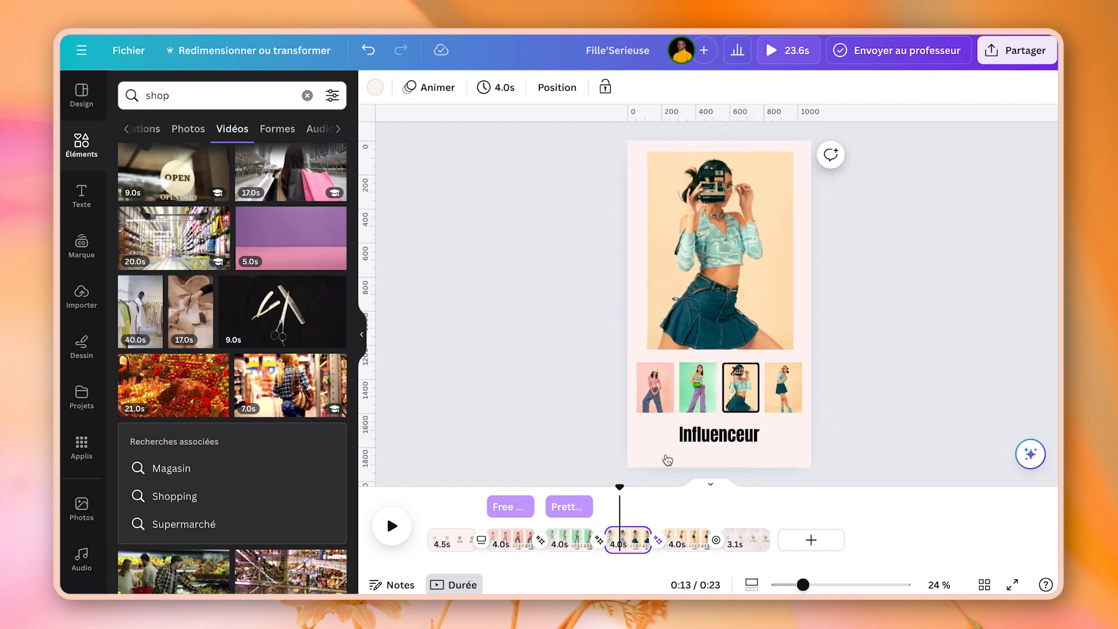
{"action": "left_click", "coordinate": [707, 442]}
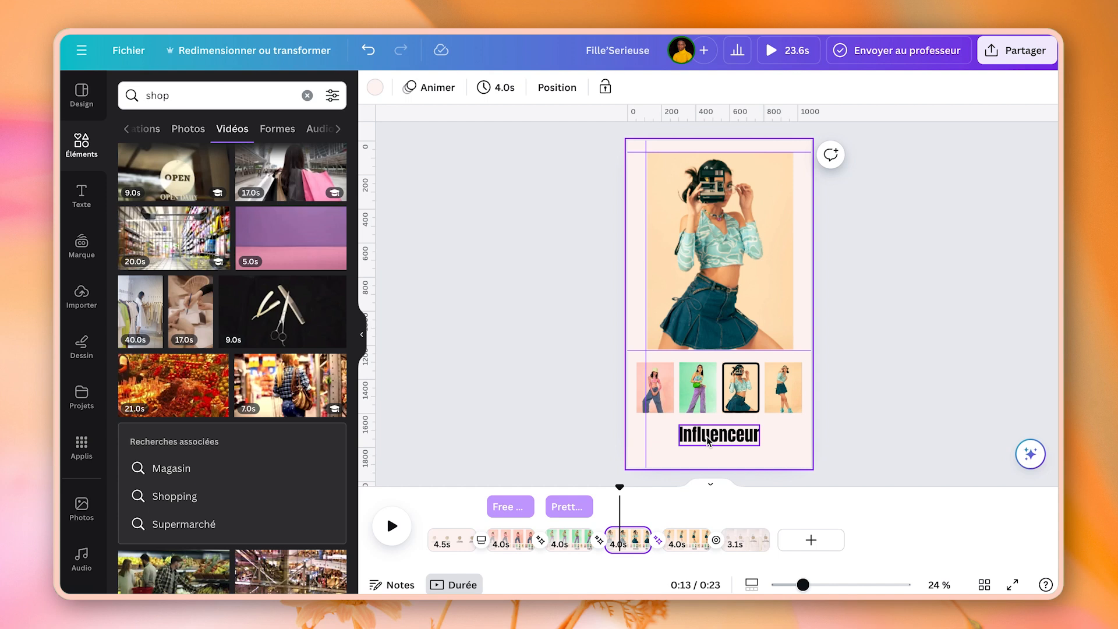
{"action": "left_click_drag", "start_coordinate": [591, 508], "coordinate": [602, 509]}
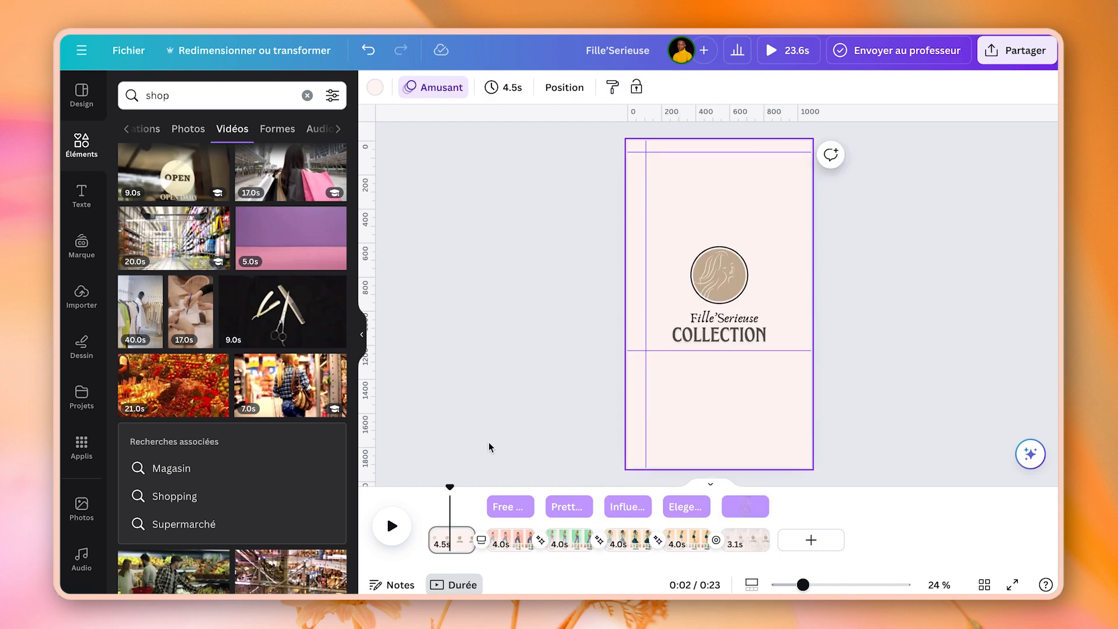
Set the logo intro page's timing to 2.5 seconds, apply it to all pages and play the video from the start.
{"action": "left_click", "coordinate": [443, 547]}
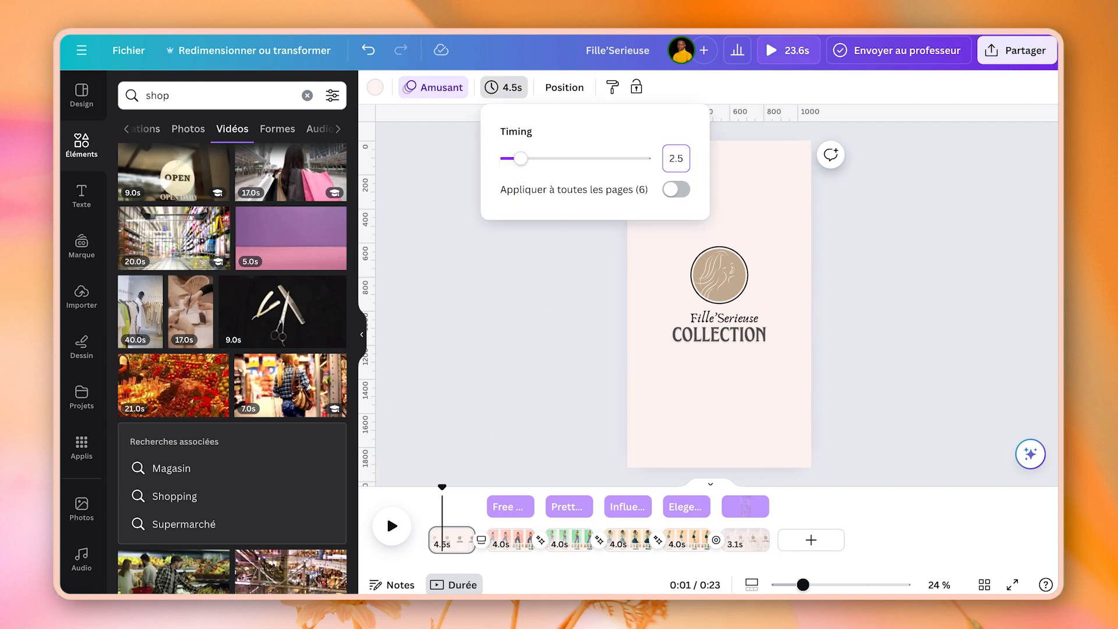
{"action": "left_click", "coordinate": [674, 191]}
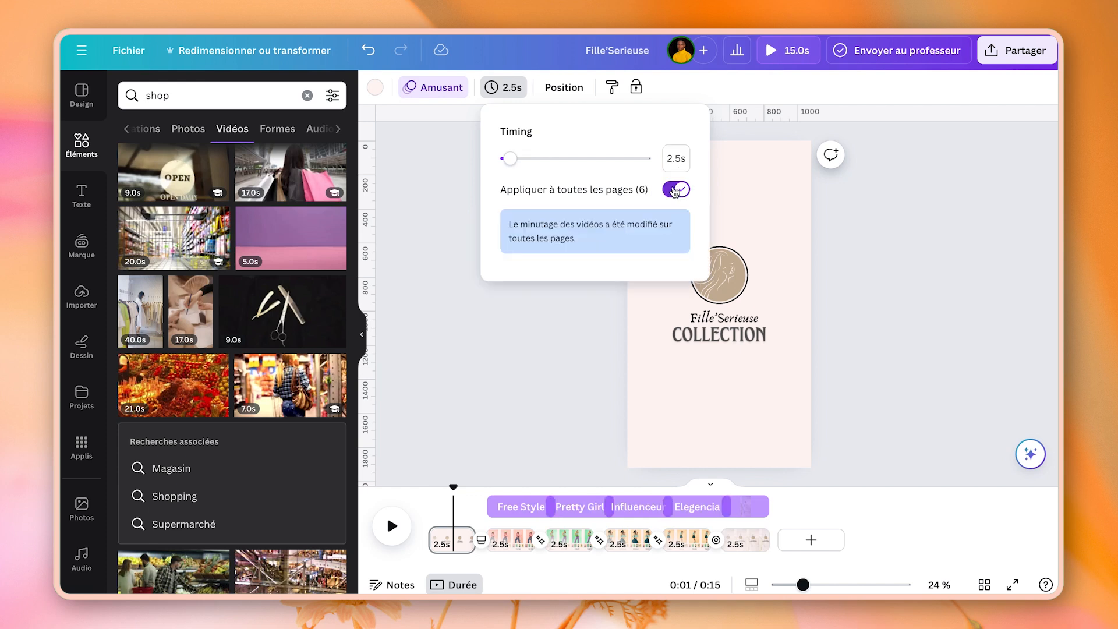
{"action": "left_click_drag", "start_coordinate": [637, 484], "coordinate": [455, 498]}
{"action": "left_click", "coordinate": [392, 525]}
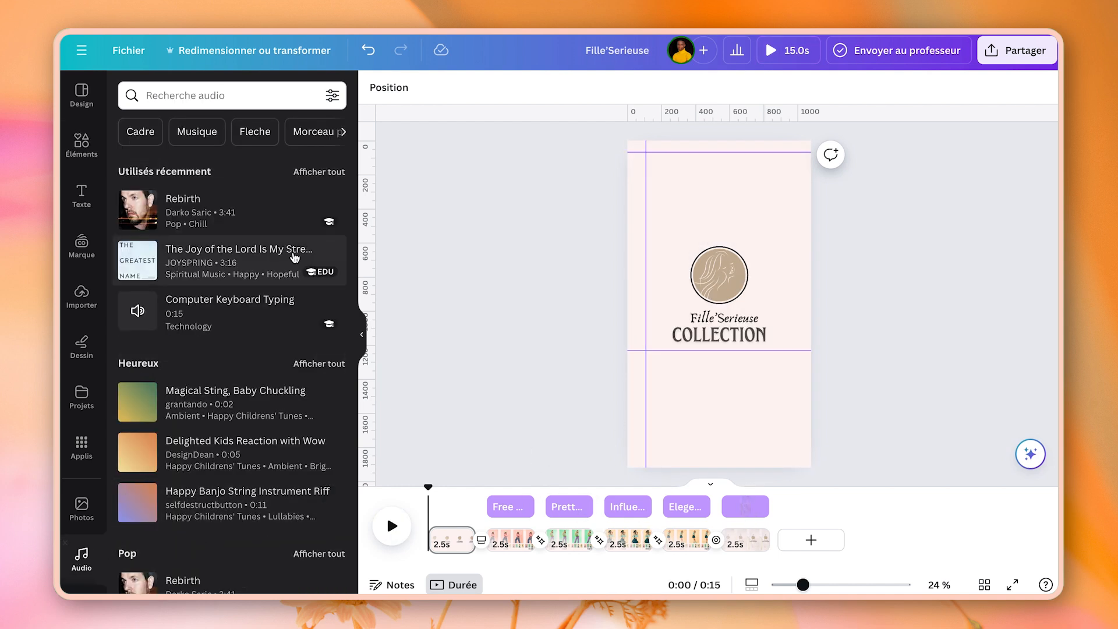
Add the "Rebirth" audio track to the video and adjust the logo intro page's duration to the music.
{"action": "left_click", "coordinate": [143, 212]}
{"action": "mouse_move", "coordinate": [477, 544]}
{"action": "left_mouse_down"}
{"action": "mouse_move", "coordinate": [437, 541]}
{"action": "mouse_move", "coordinate": [481, 540]}
{"action": "left_mouse_up"}
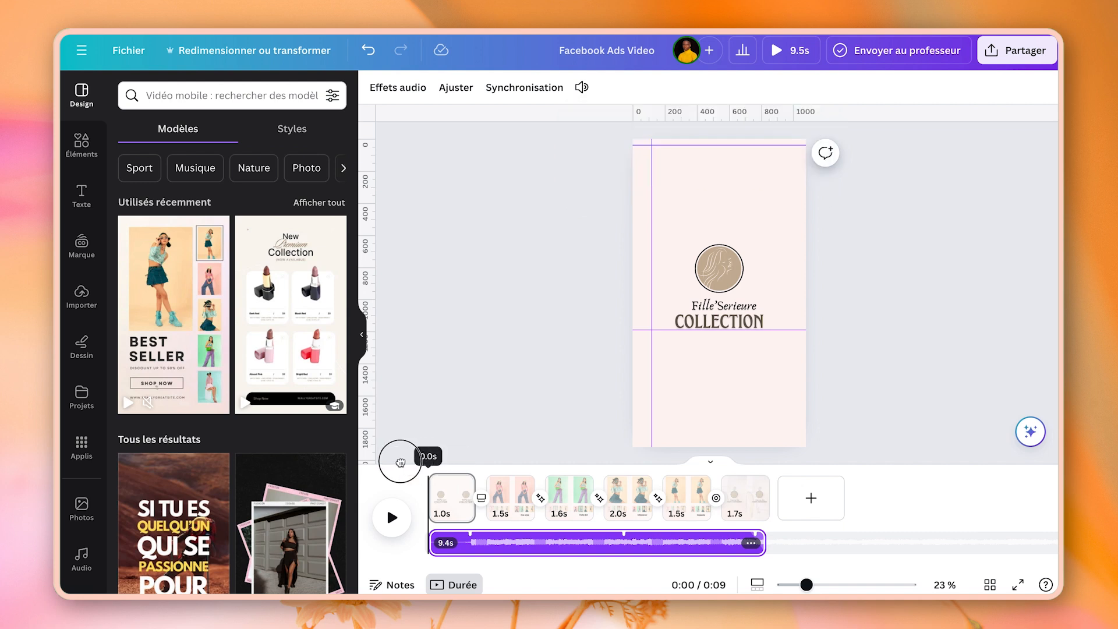
Play the "Facebook Ads Video" design from the start to check how its page changes match the soundtrack.
{"action": "left_click_drag", "start_coordinate": [400, 462], "coordinate": [400, 461]}
{"action": "left_click", "coordinate": [391, 517]}
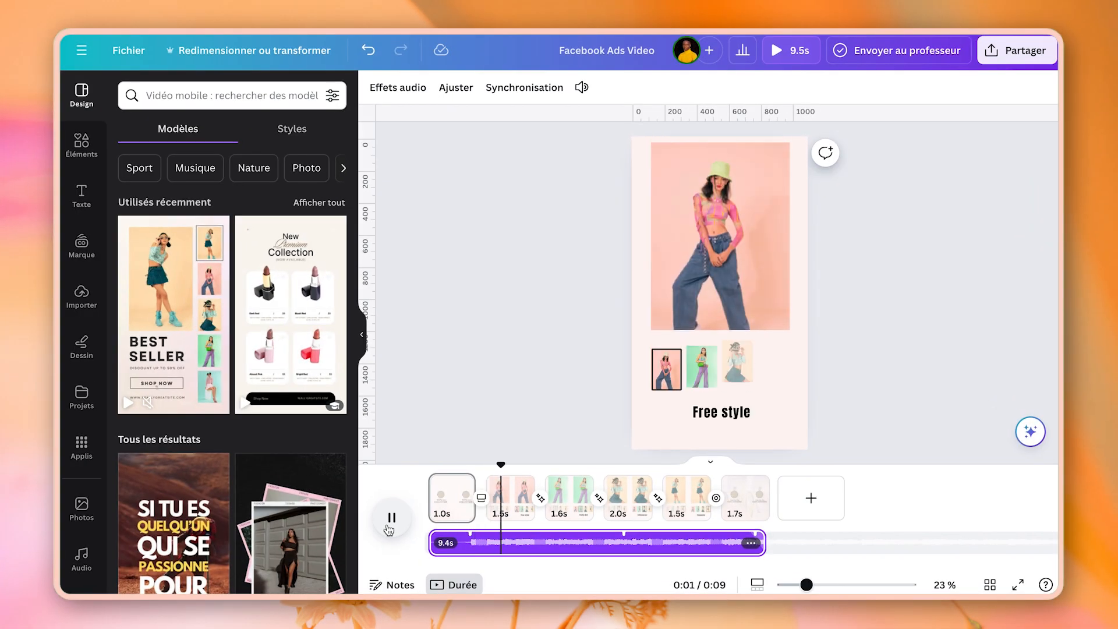